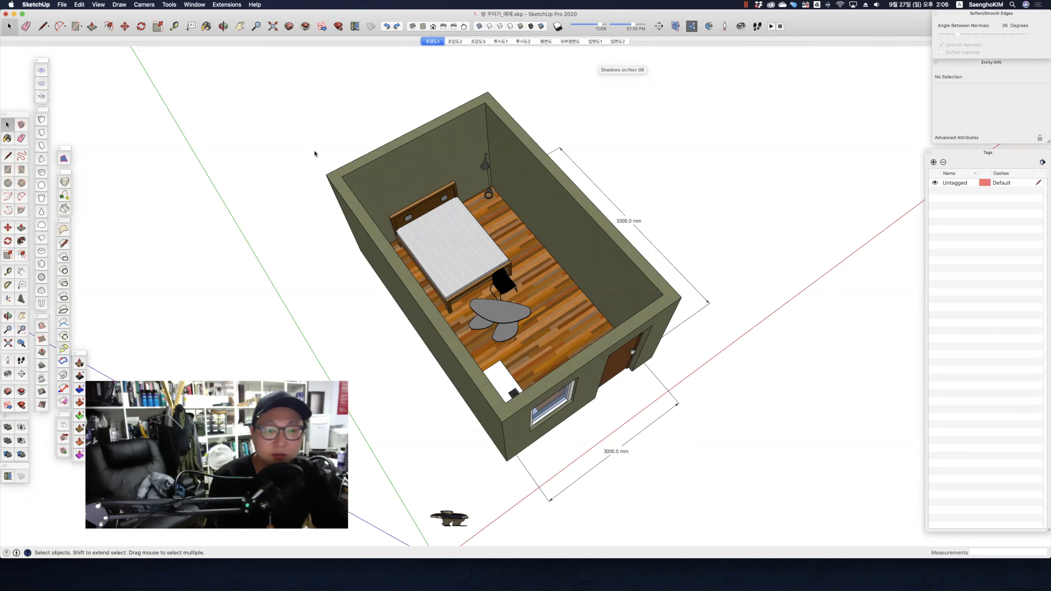
Review the room model's saved scenes, from the bird's-eye and perspective views through the plan and front view to elevation 입면도2
middle_click_drag(315, 155, 550, 295)
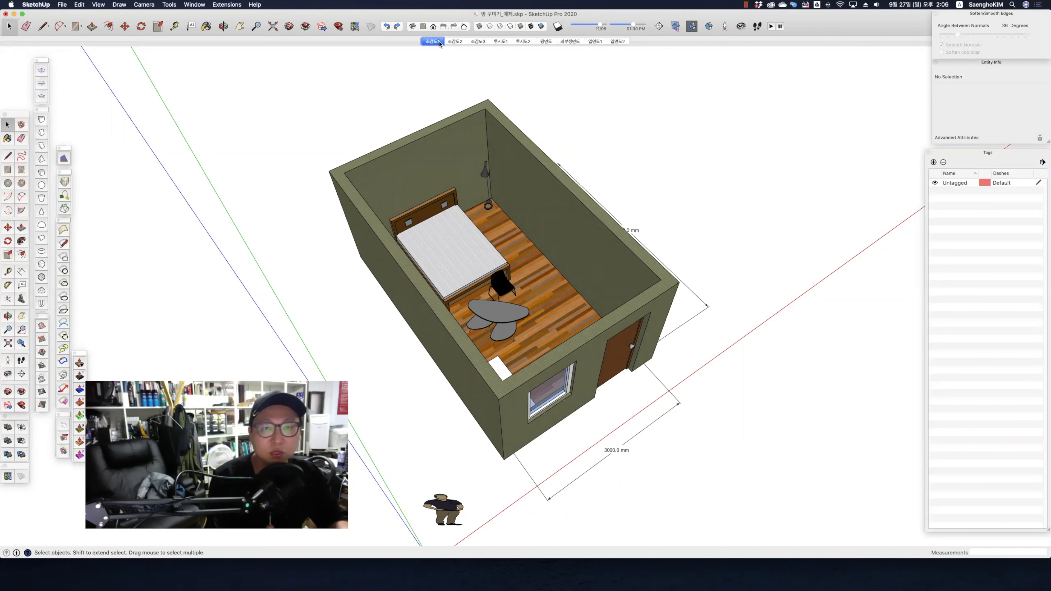
left_click(456, 41)
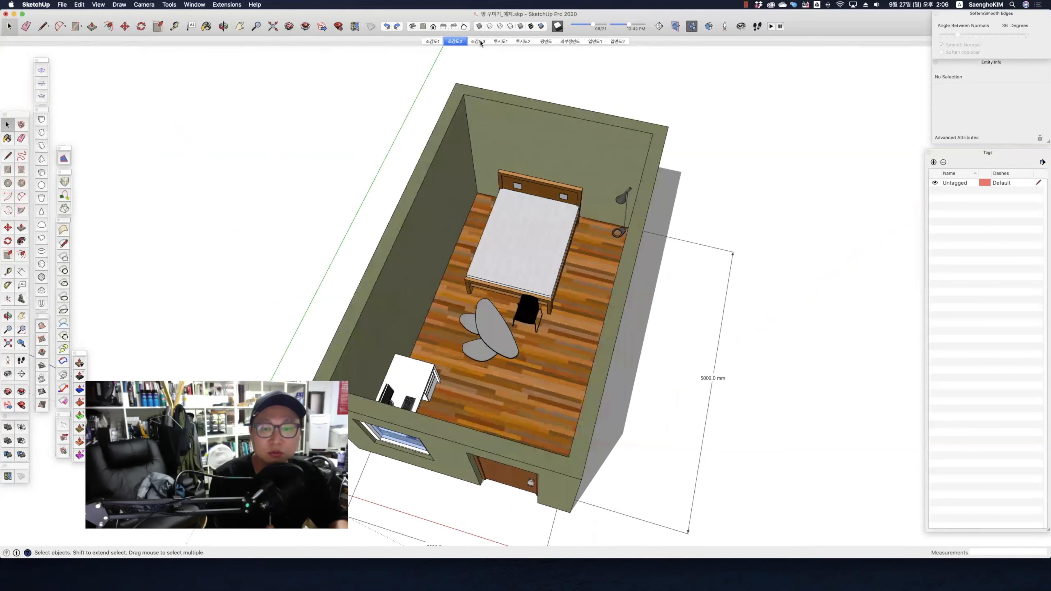
left_click(479, 41)
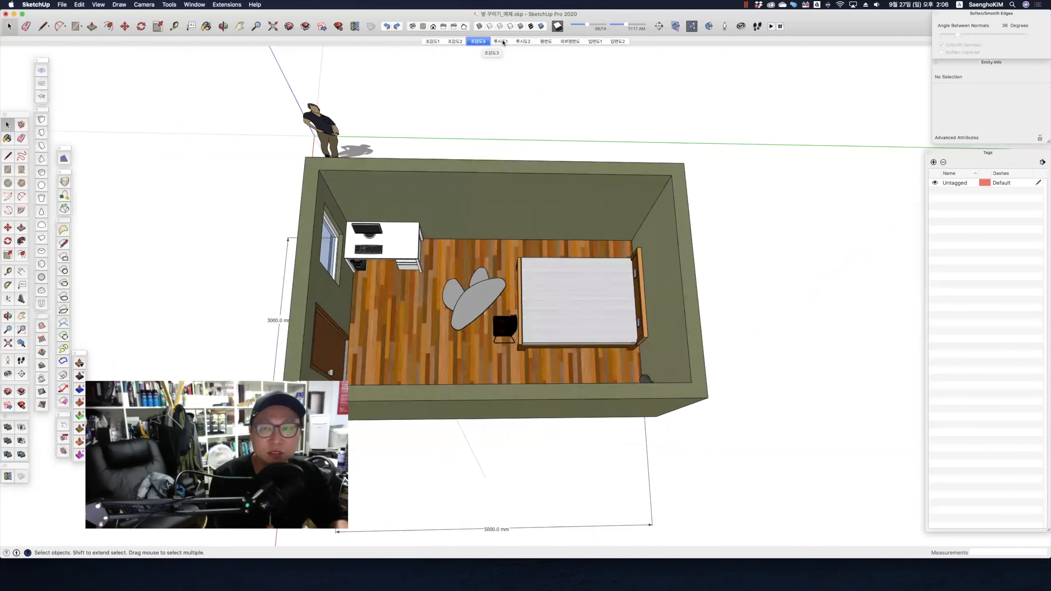
left_click(501, 42)
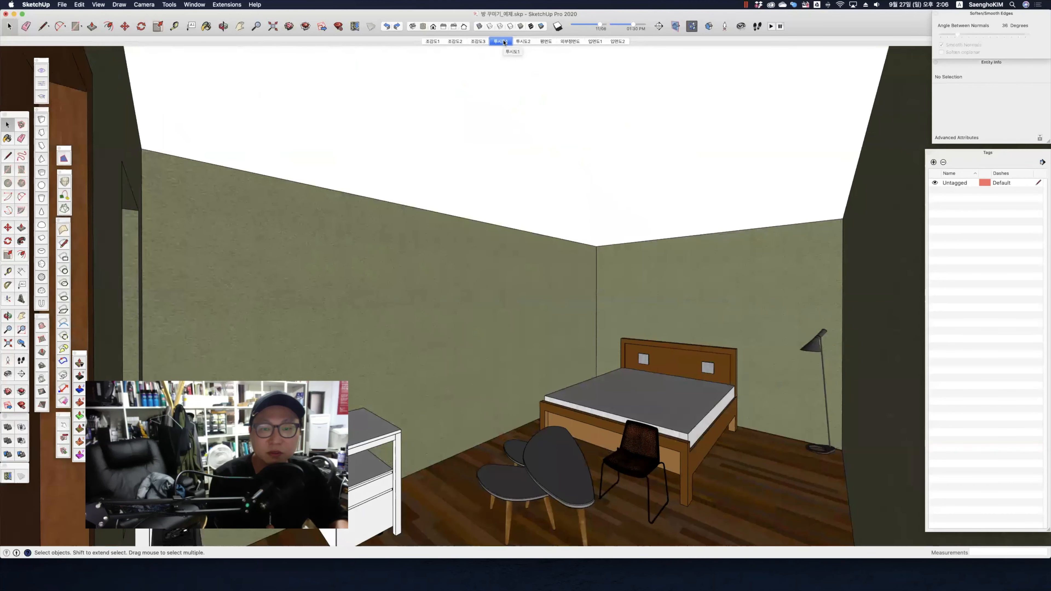
left_click(530, 42)
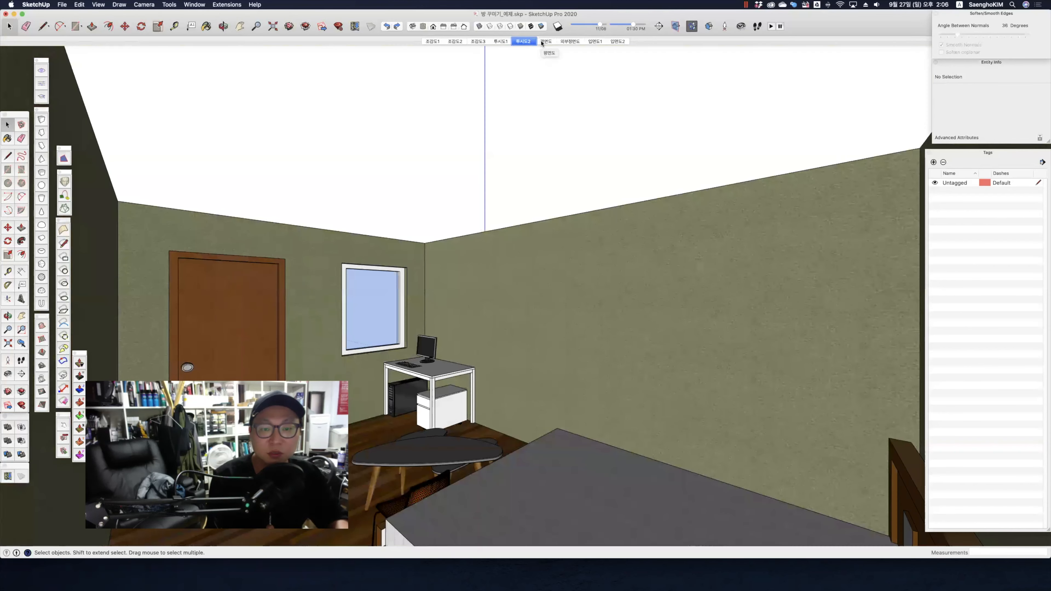
left_click(543, 42)
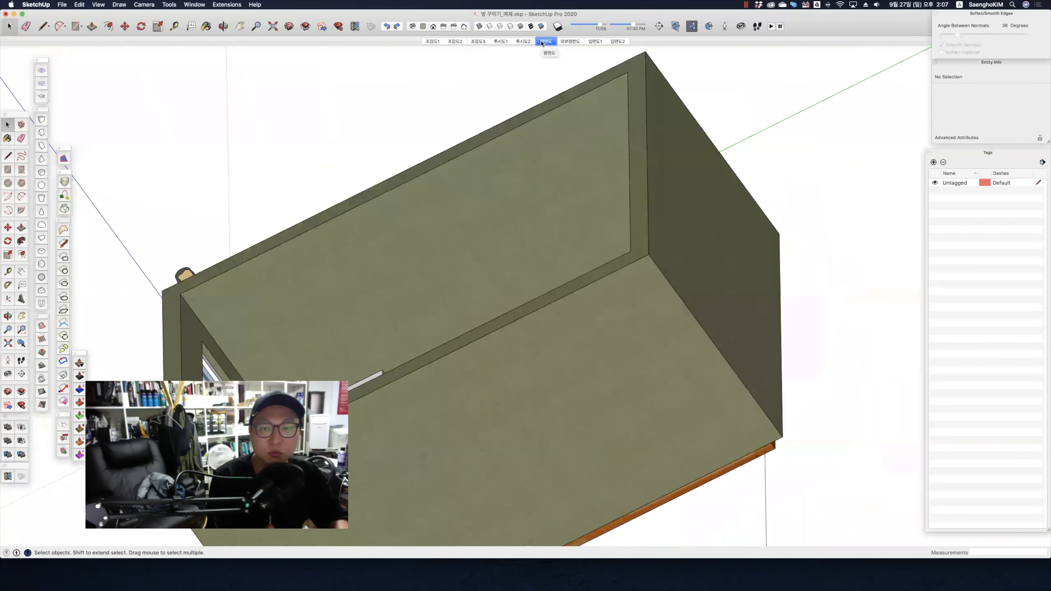
left_click(569, 42)
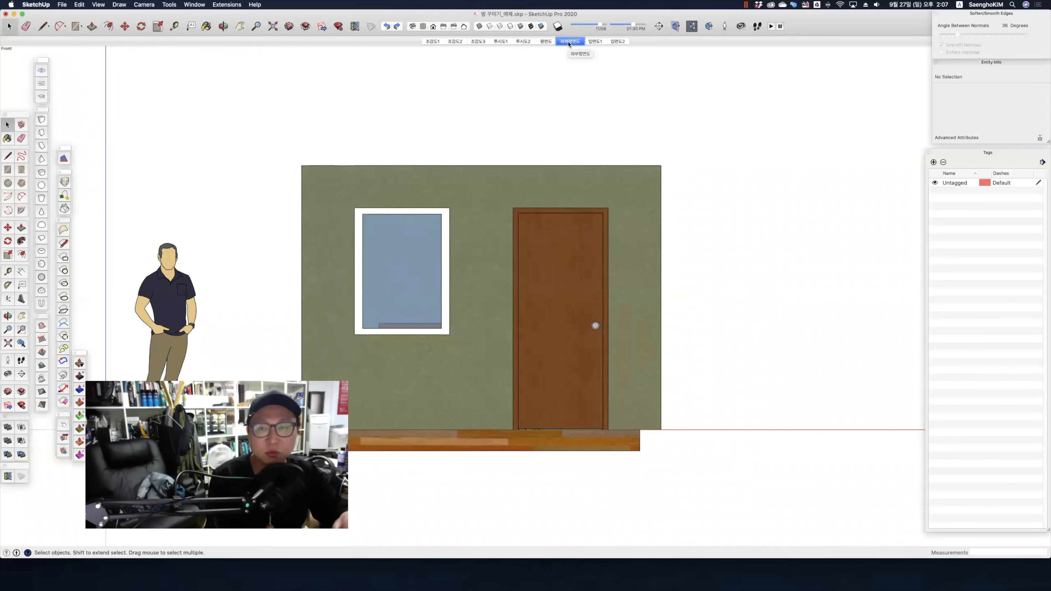
left_click(595, 42)
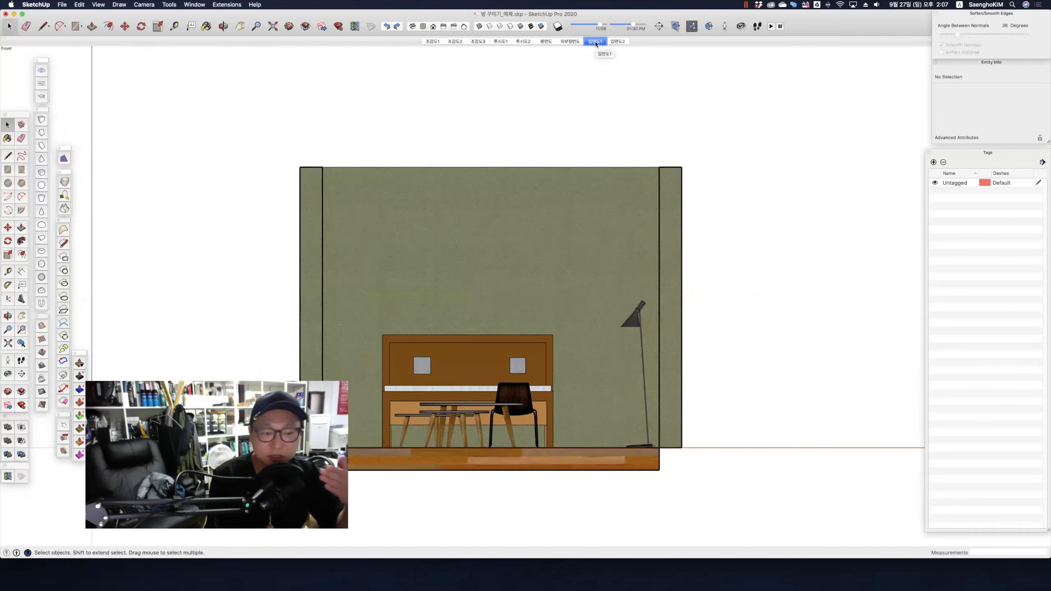
left_click(618, 41)
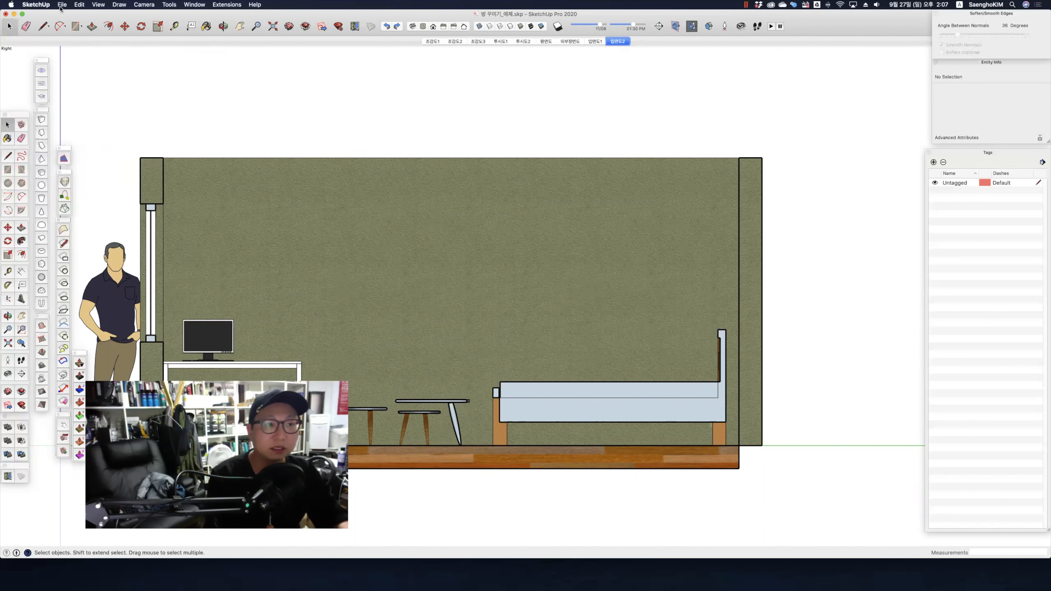
Send the room model to LayOut as a new document
left_click(62, 5)
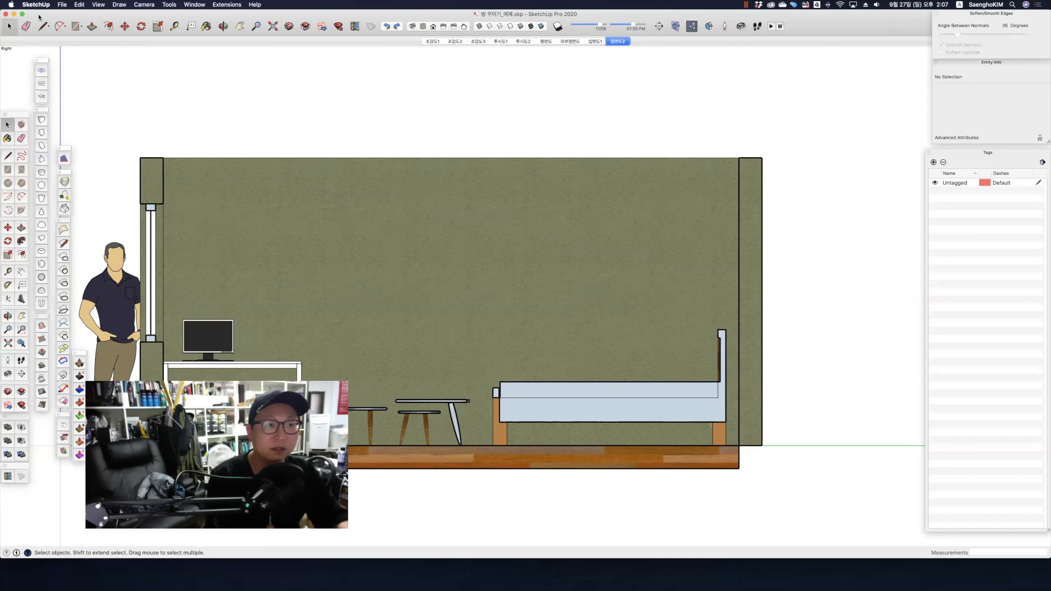
left_click(41, 6)
mouse_move(55, 8)
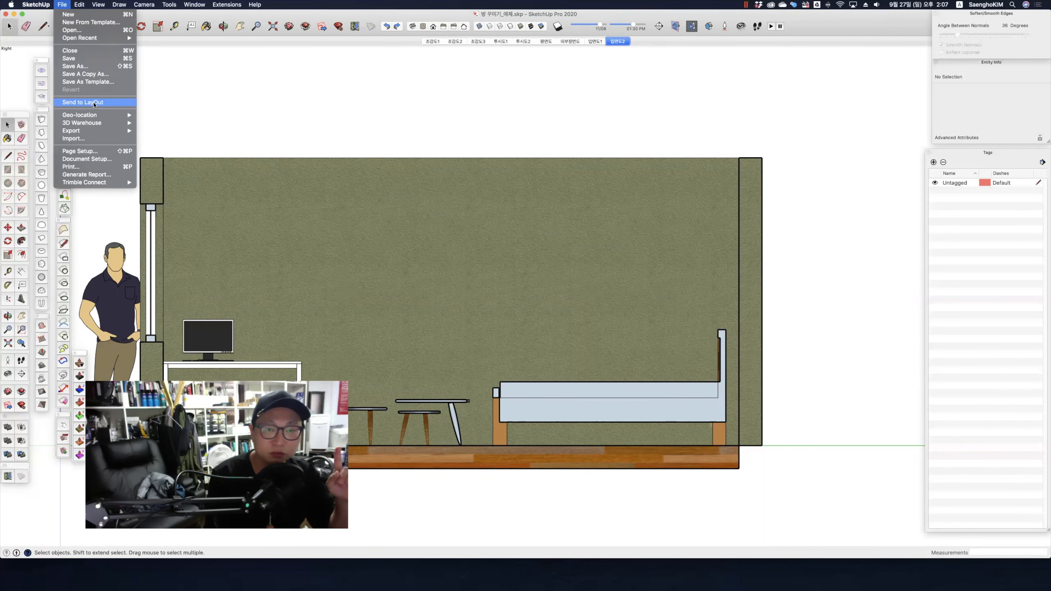
left_click(95, 103)
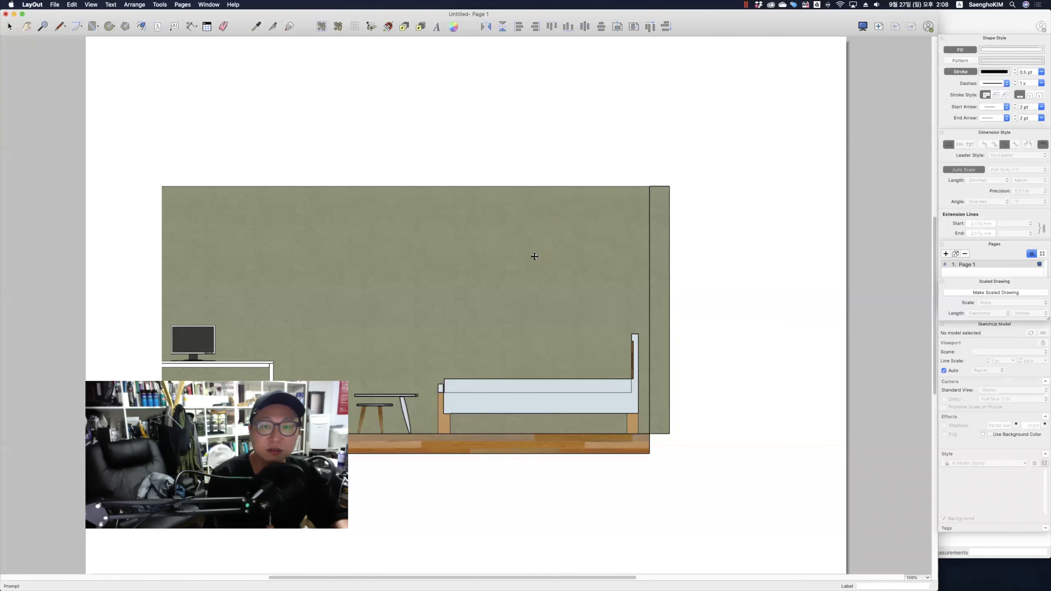
Examine the inserted elevation viewport and its frame on the page, both up close and as a whole
left_click(534, 256)
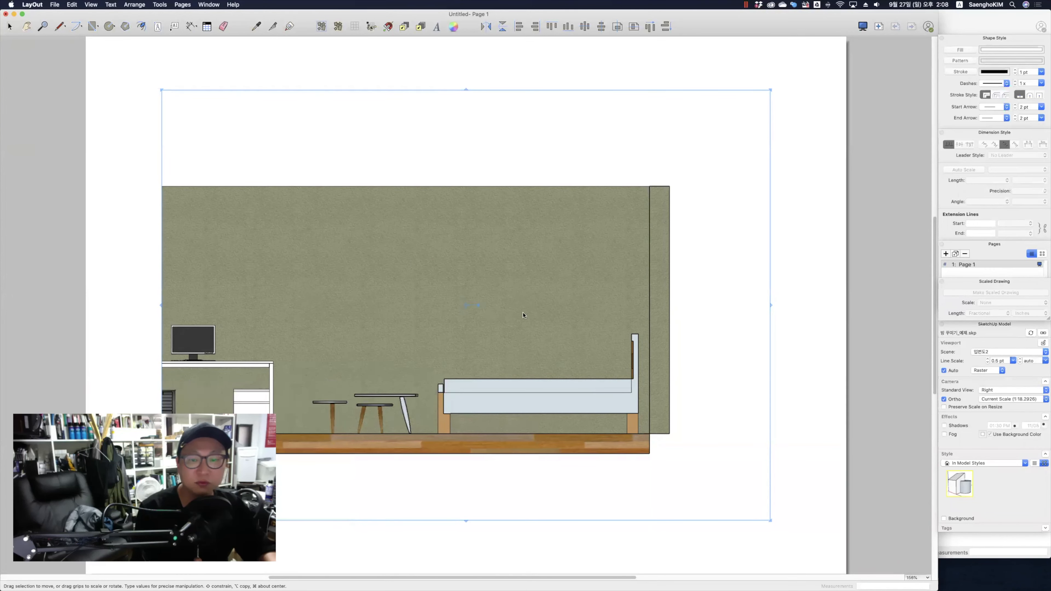
scroll(678, 271, "down", 1)
left_click(811, 286)
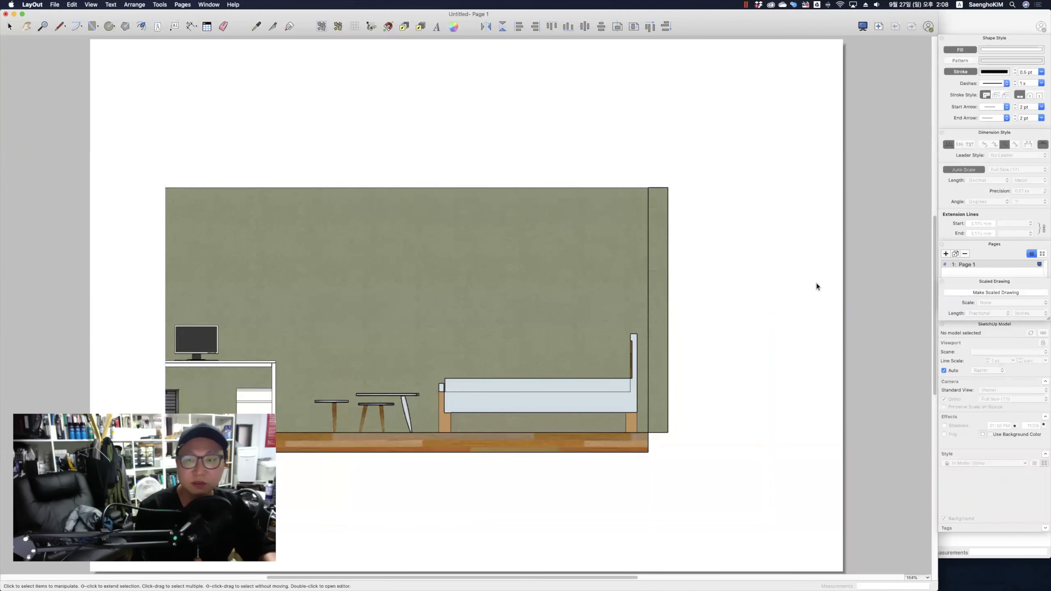
scroll(502, 301, "down", 5)
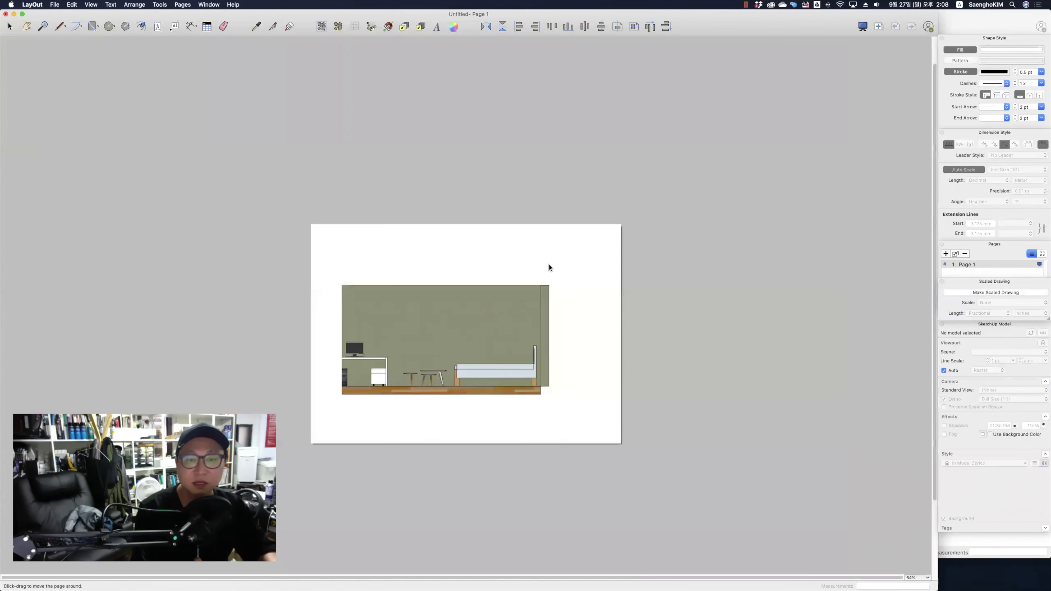
scroll(422, 326, "up", 1)
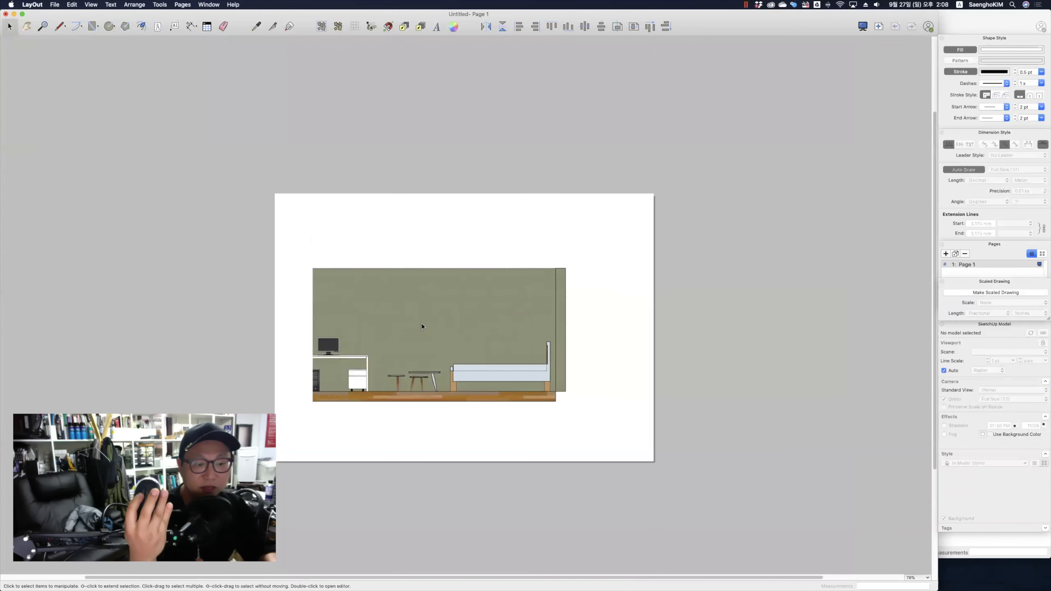
scroll(422, 326, "down", 1)
scroll(422, 326, "up", 3)
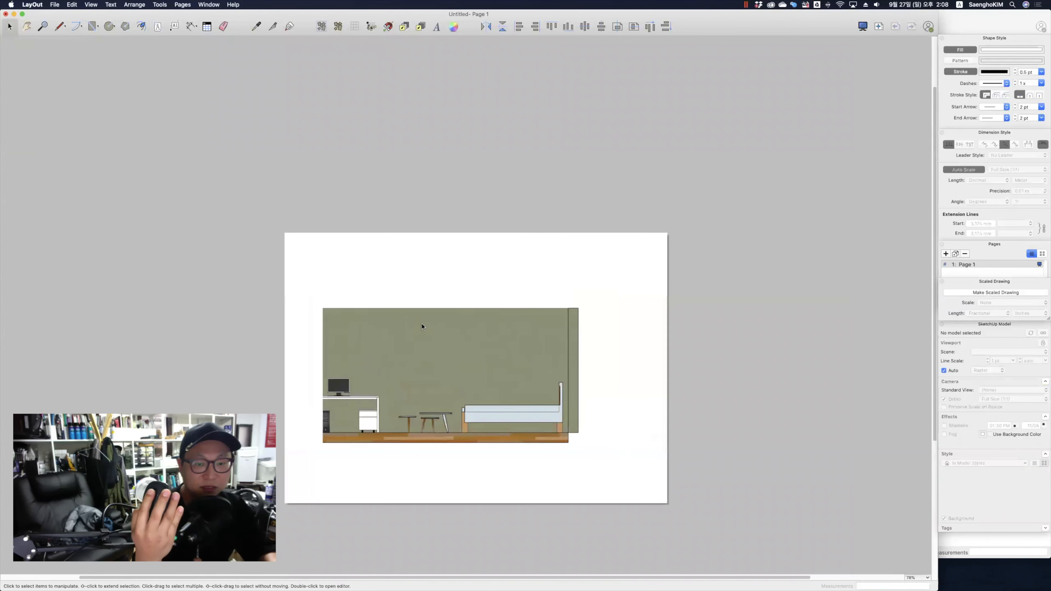
scroll(422, 326, "up", 2)
scroll(422, 325, "down", 4)
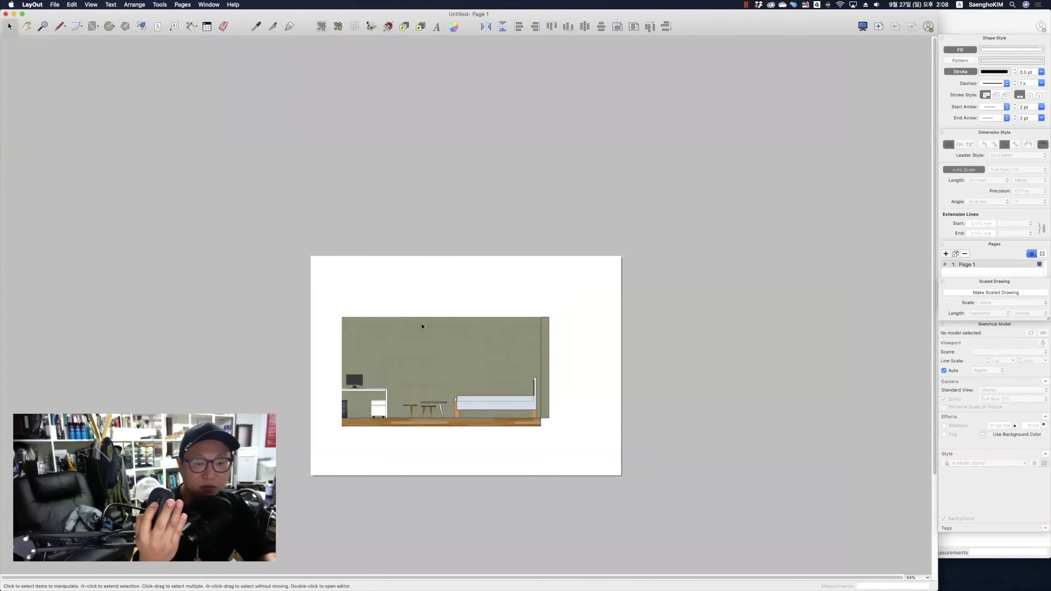
scroll(422, 326, "up", 1)
scroll(422, 325, "up", 4)
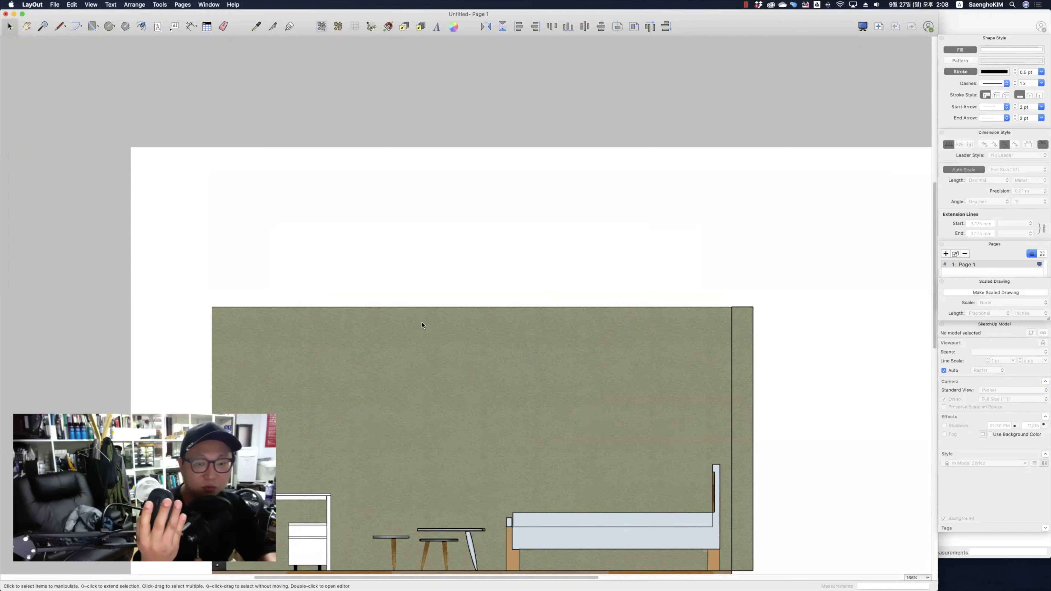
right_click(422, 325)
left_click(422, 325)
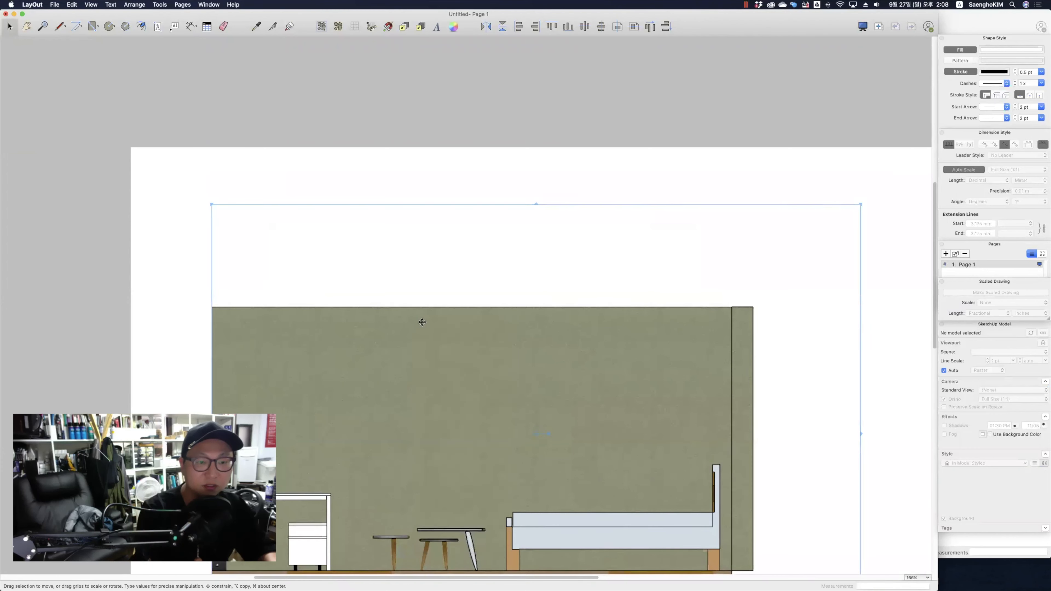
left_click(471, 222)
middle_click_drag(464, 299, 459, 207)
middle_click_drag(443, 258, 408, 226)
middle_click_drag(455, 235, 489, 223)
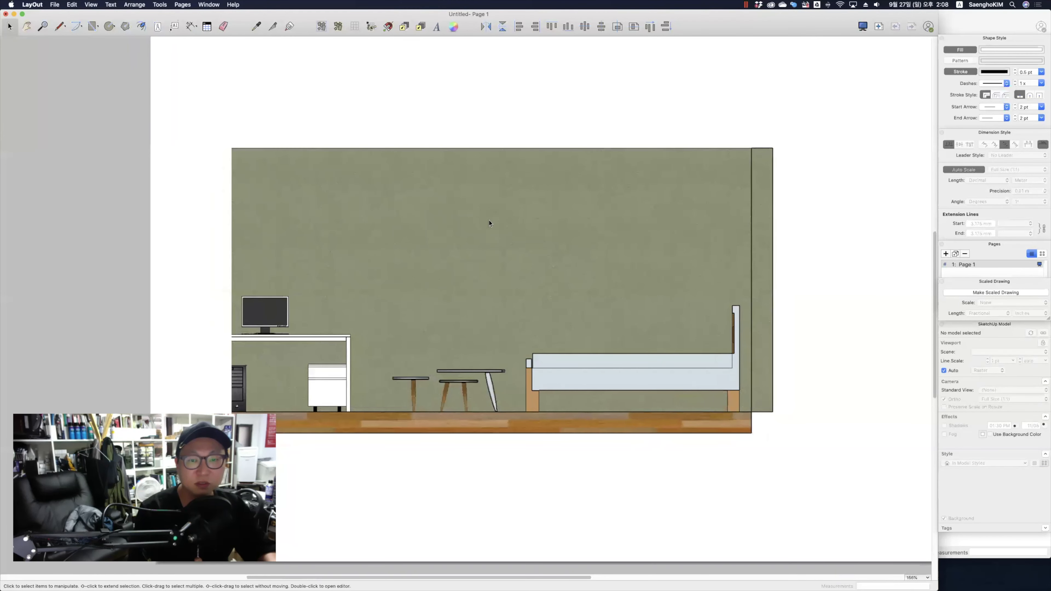
scroll(492, 229, "down", 2)
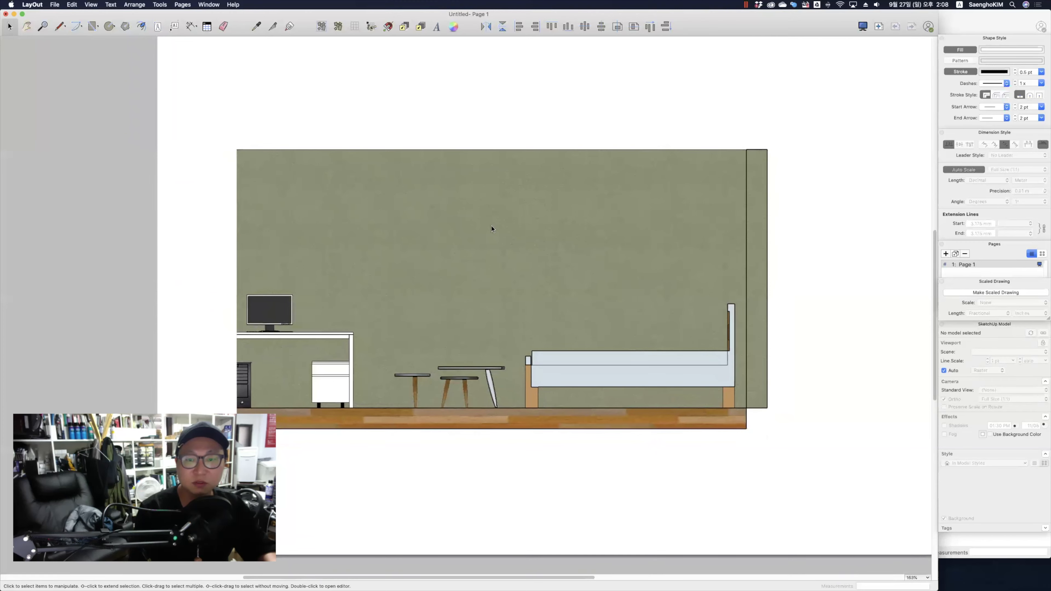
scroll(490, 229, "down", 3)
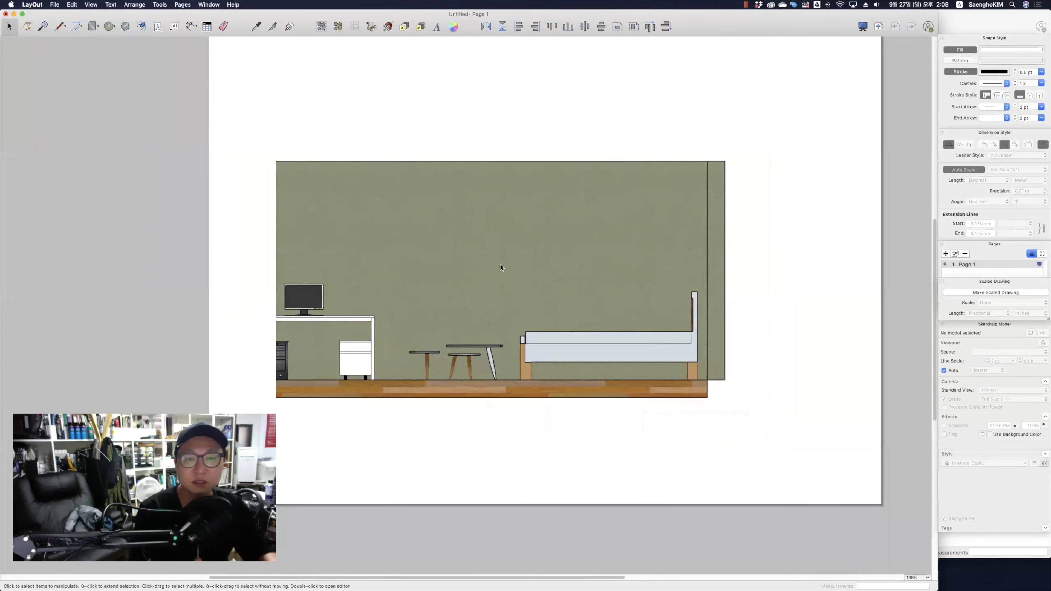
left_click(468, 229)
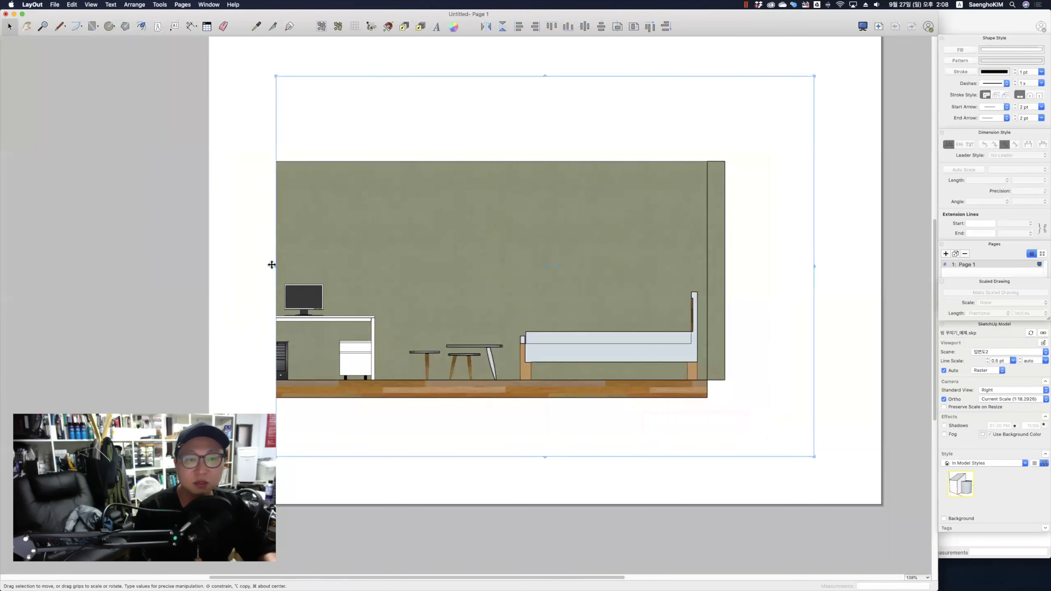
left_click(214, 229)
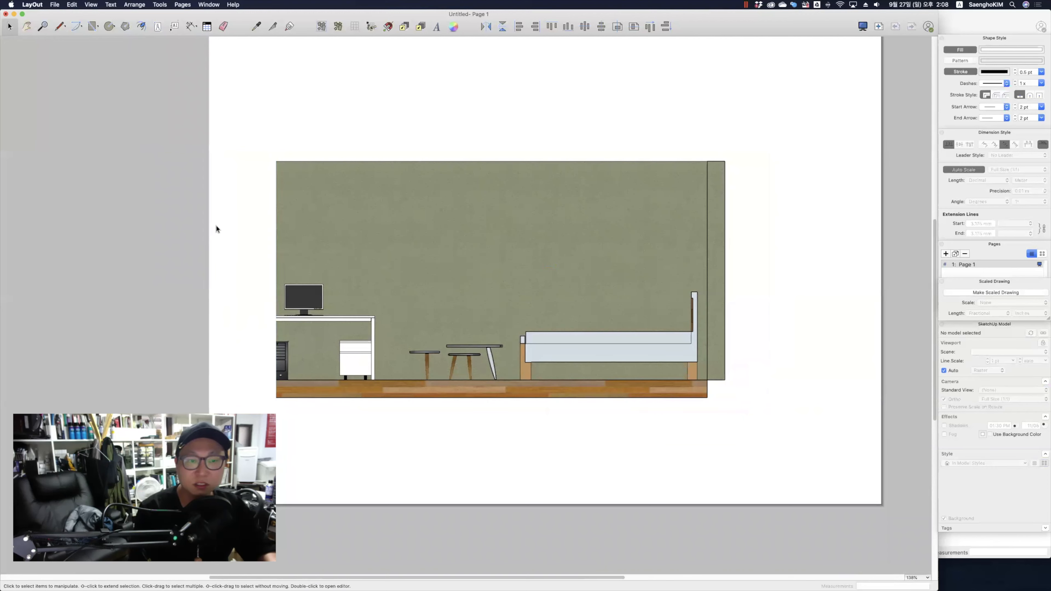
Shift the model viewport slightly to the right on the page and switch its scene to 조감도1
left_click(560, 269)
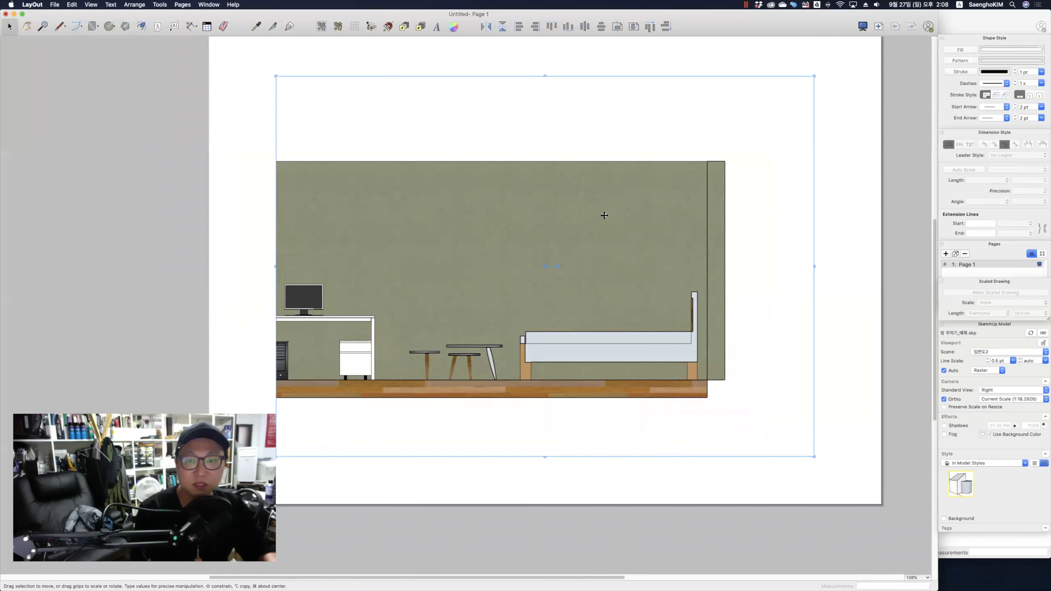
mouse_move(604, 215)
left_mouse_down()
mouse_move(723, 215)
mouse_move(632, 216)
left_mouse_up()
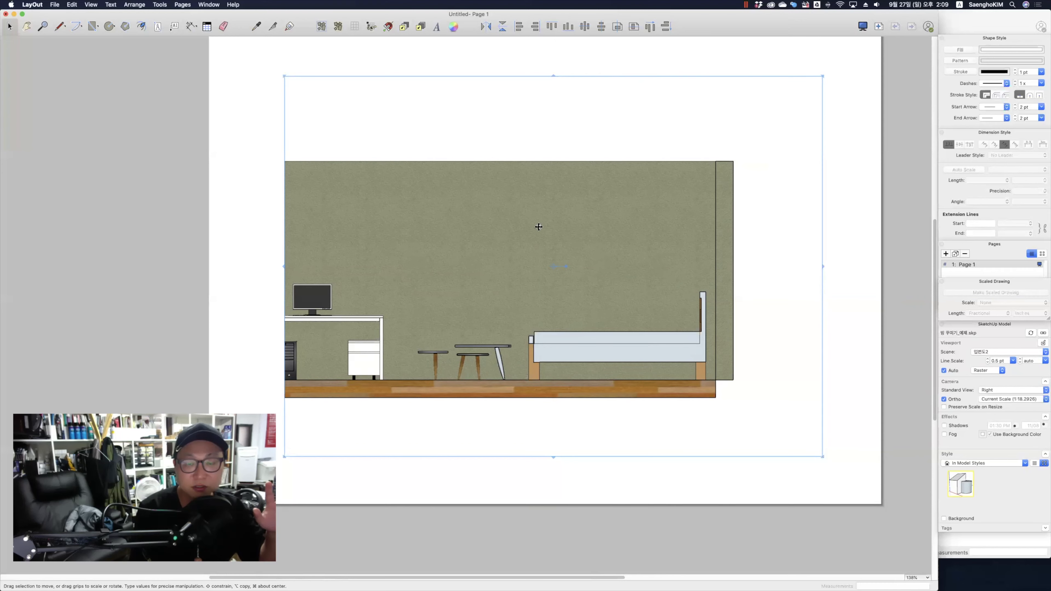
right_click(481, 205)
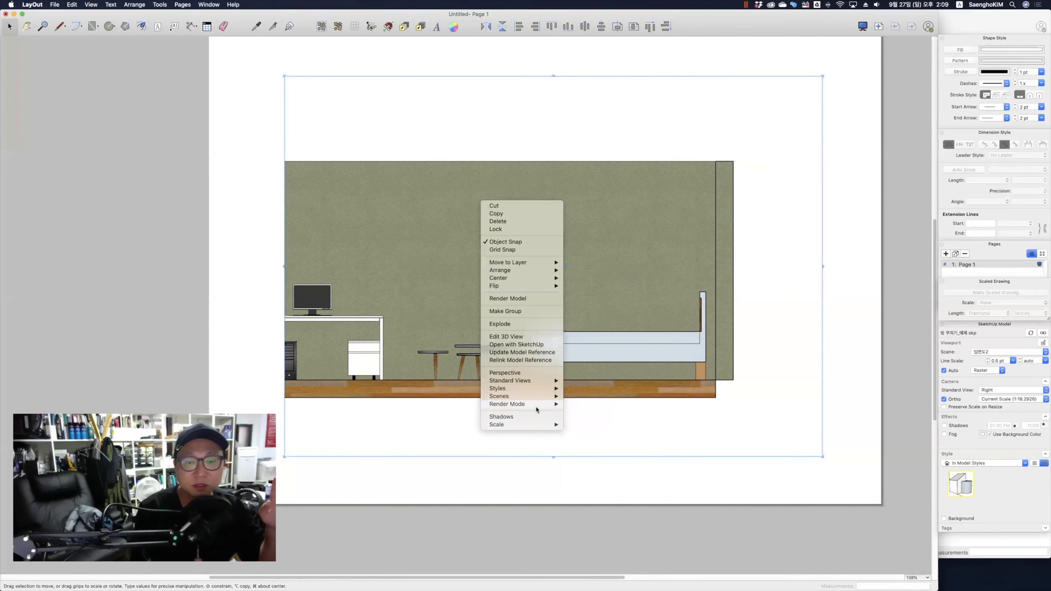
mouse_move(519, 397)
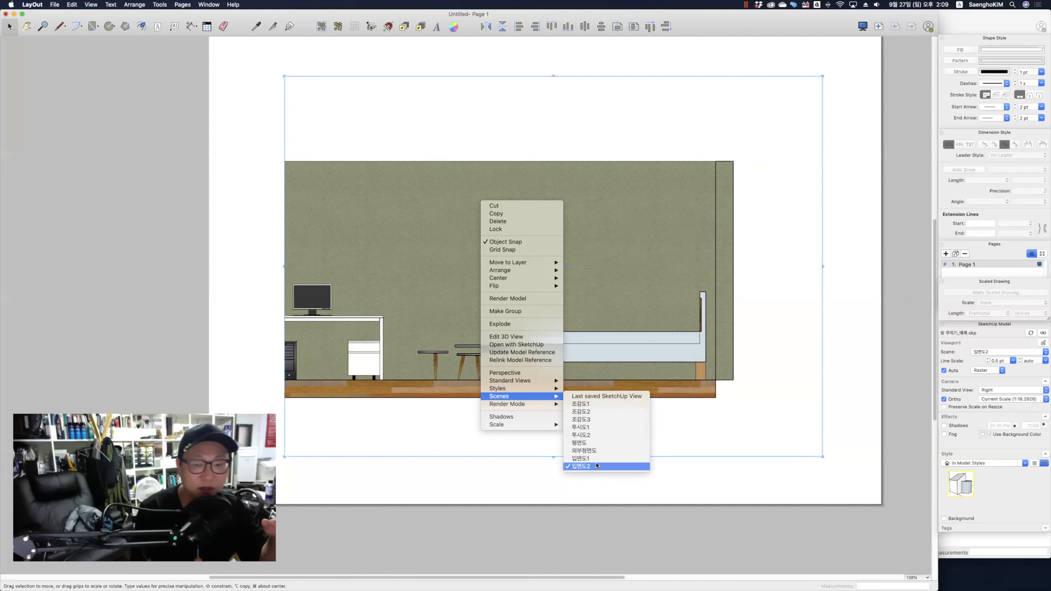
left_click(607, 404)
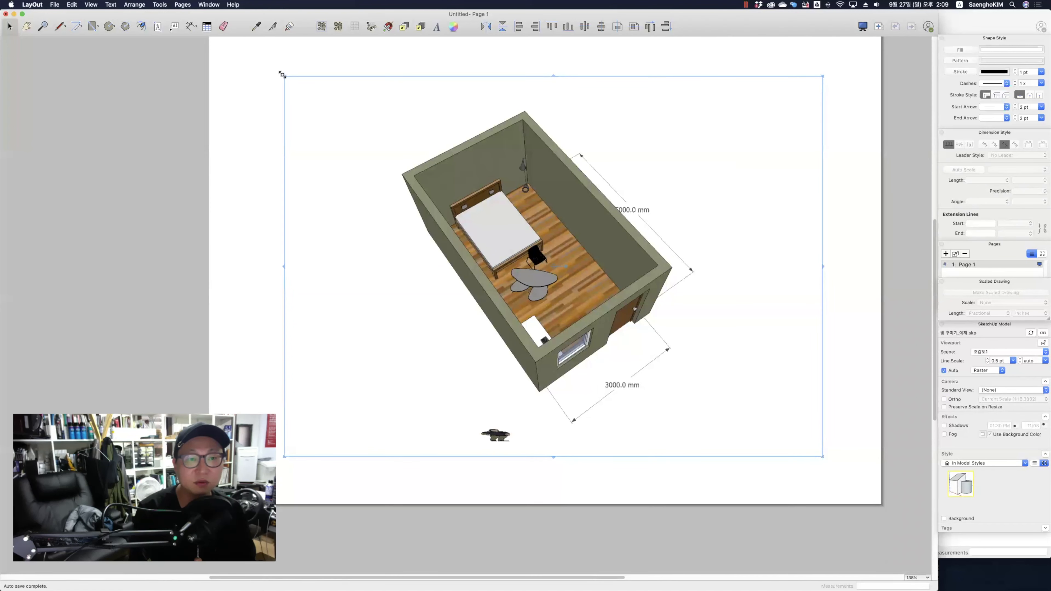
Enlarge the 조감도1 viewport from its upper-left and lower-right corners until it nearly fills the page
left_click_drag(285, 76, 223, 49)
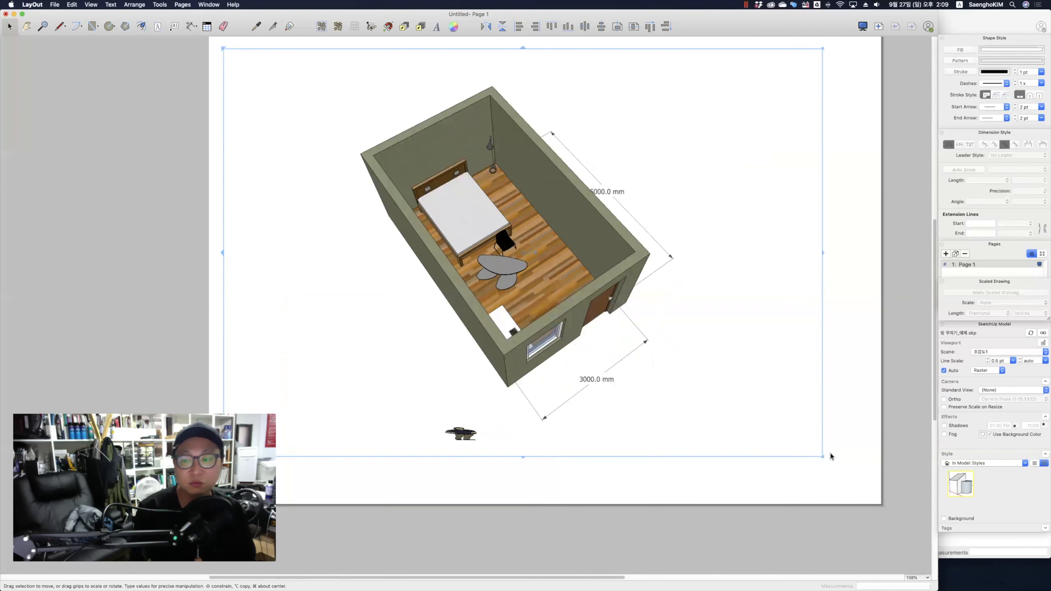
left_click_drag(822, 457, 877, 500)
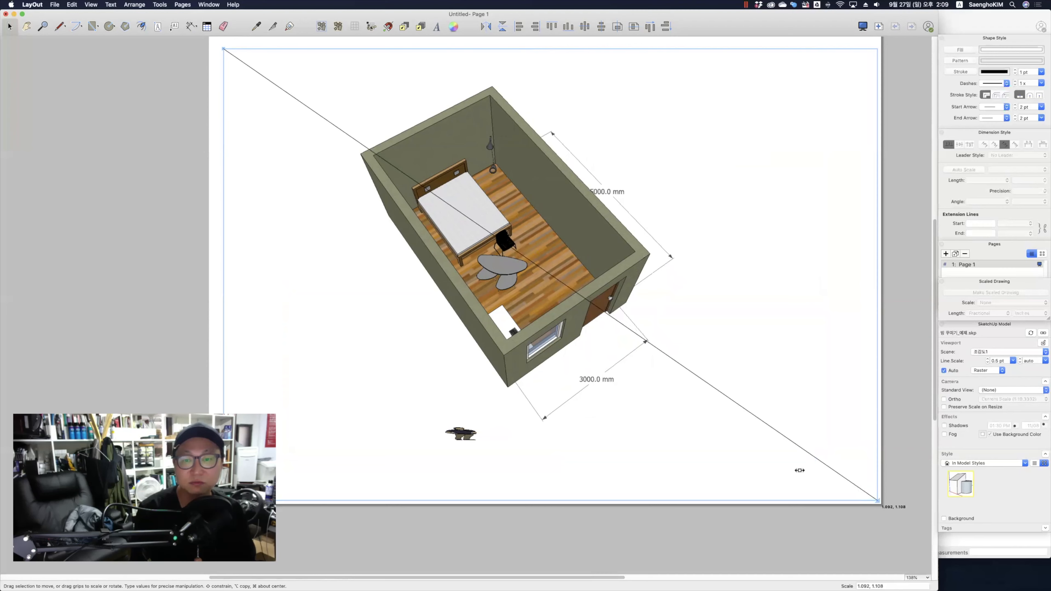
left_click(898, 434)
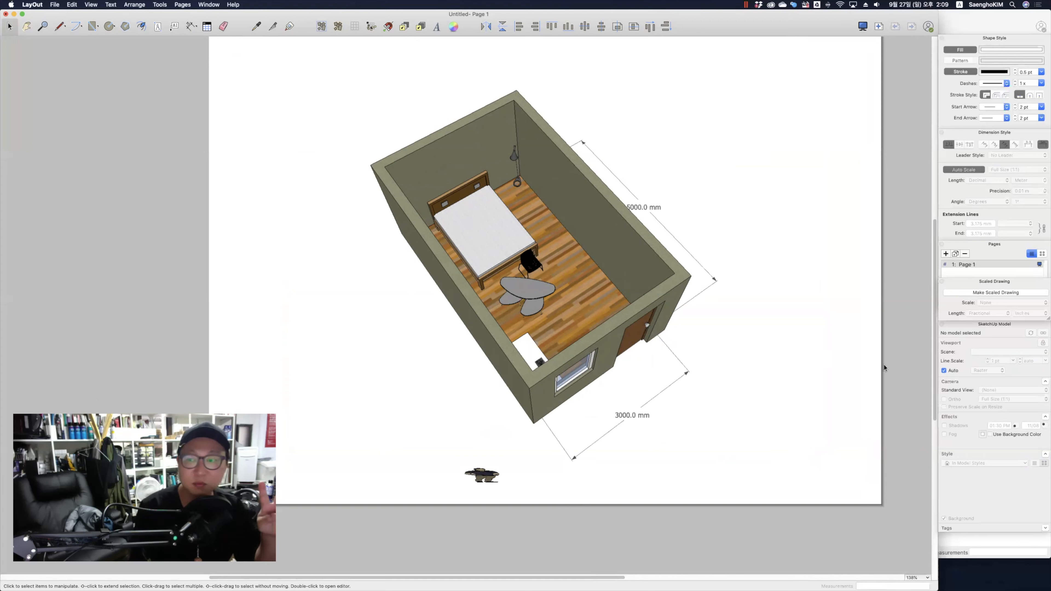
Duplicate Page 1 with its bird's-eye viewport to make a second page
left_click(986, 248)
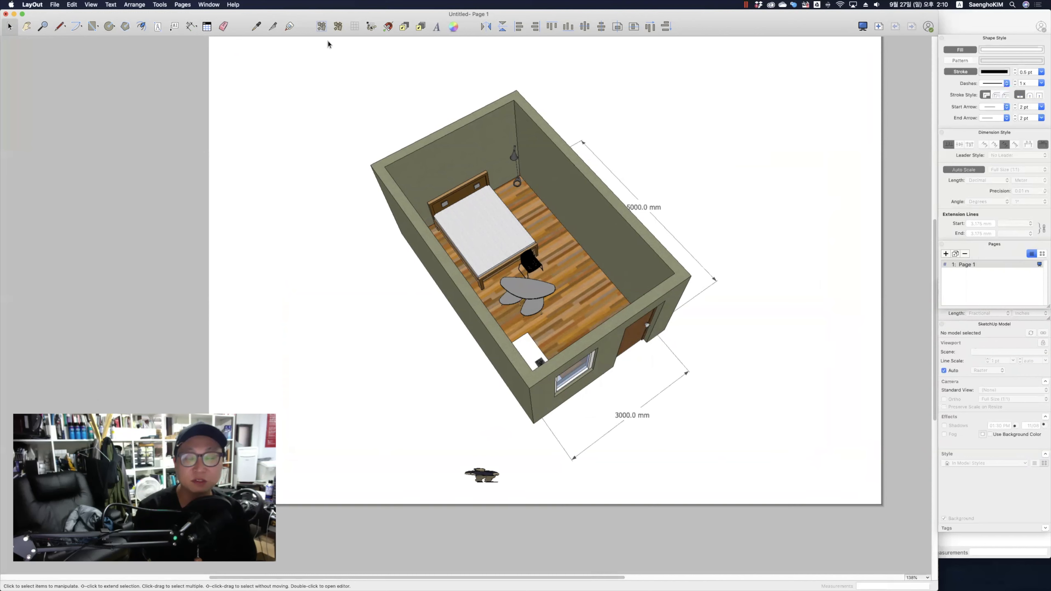
left_click(956, 254)
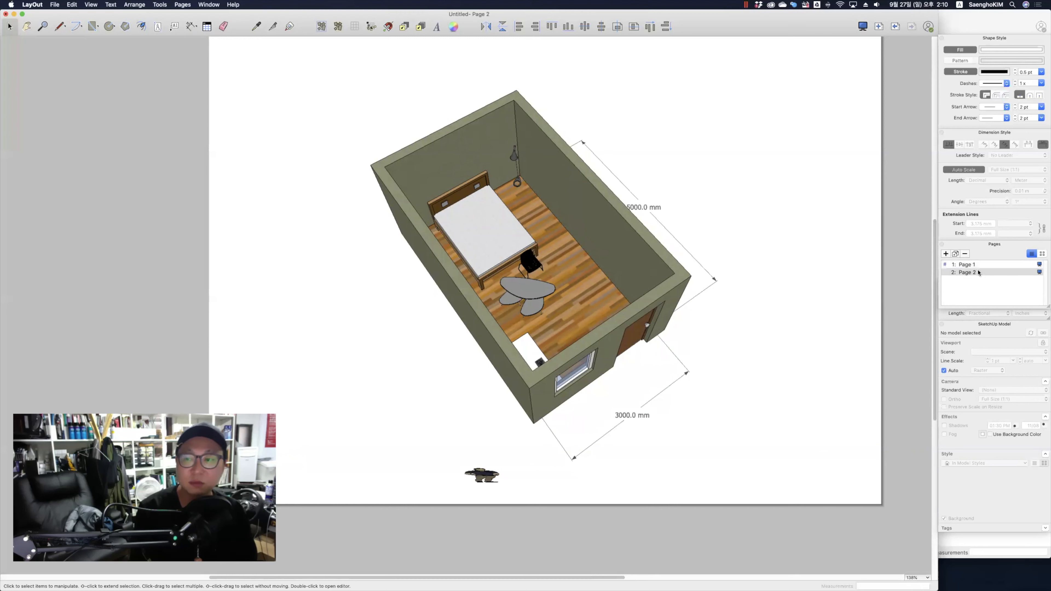
Check both pages in the page list and rename Page 1 as 조감도1
left_click(968, 268)
left_click(973, 274)
left_click(972, 267)
left_click(973, 274)
left_click(968, 266)
double_click(967, 265)
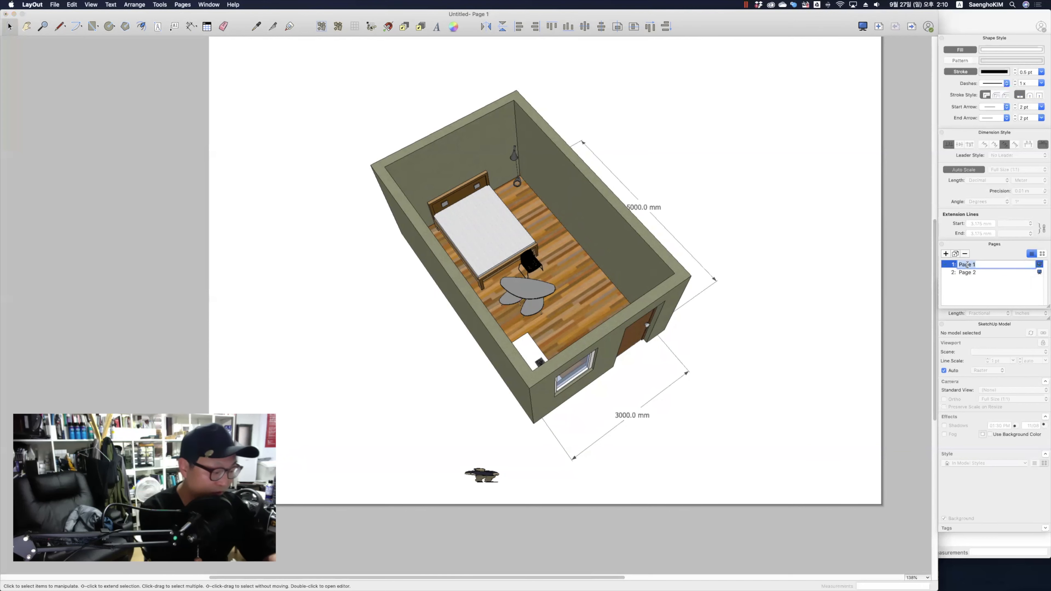
type("xn")
key("BackSpace")
key("BackSpace")
key("ctrl+space")
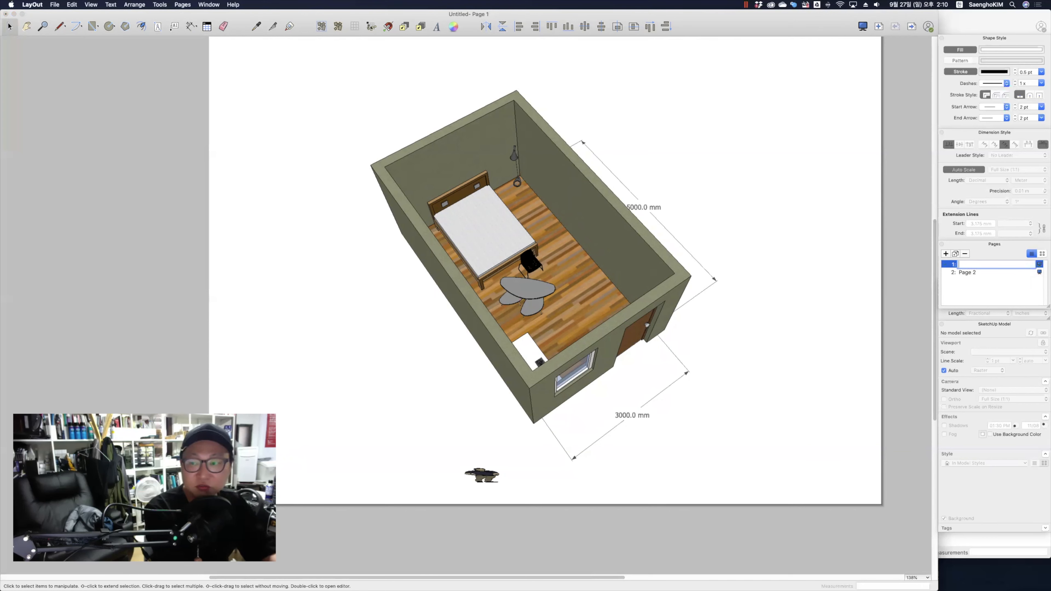
type("투시도")
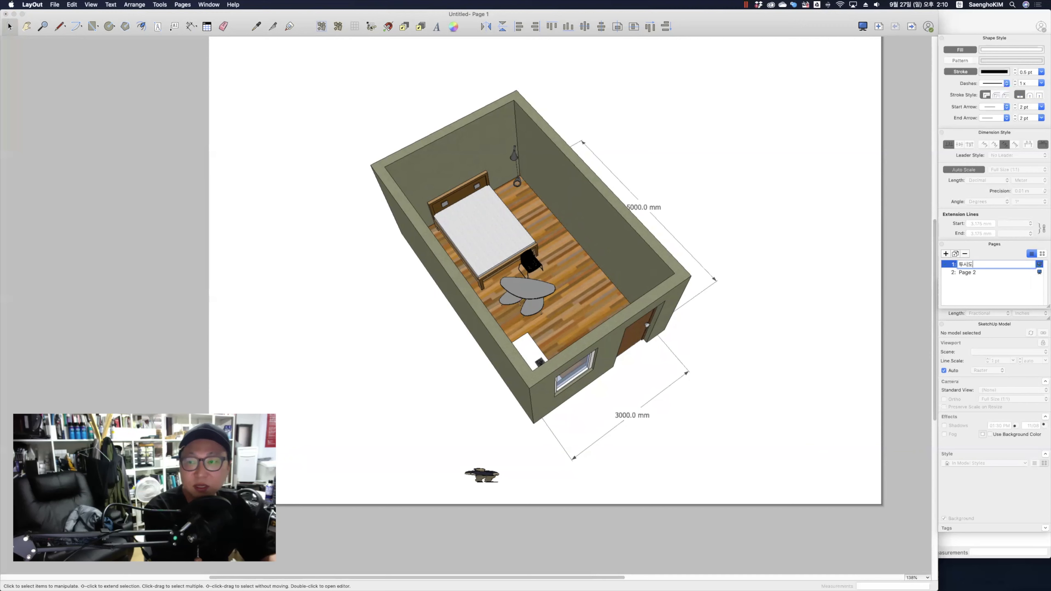
type("족")
type("감도1")
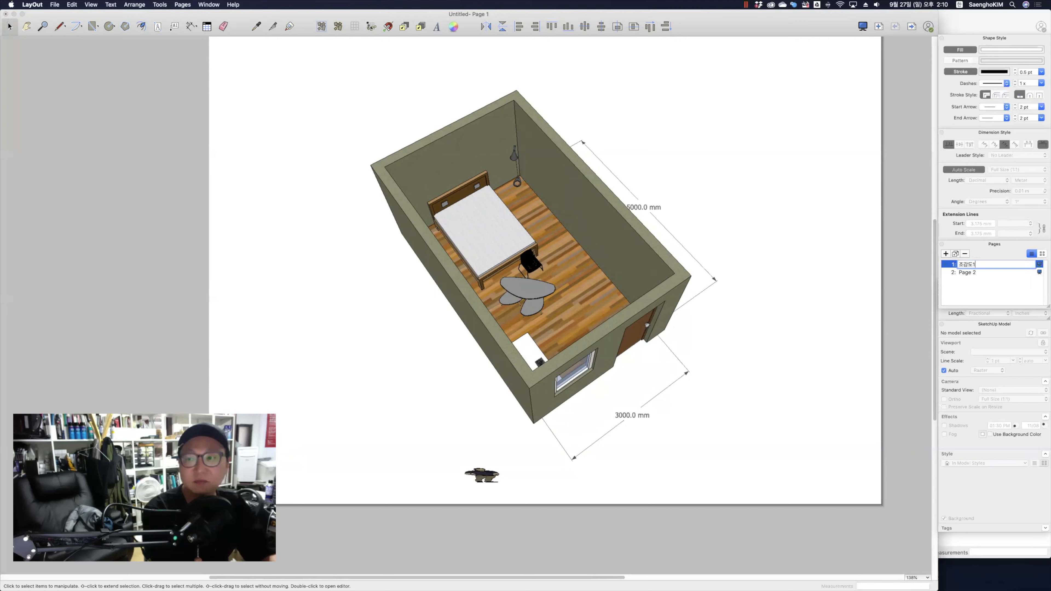
key("Return")
Rename Page 2 as 조감도2
left_click(968, 274)
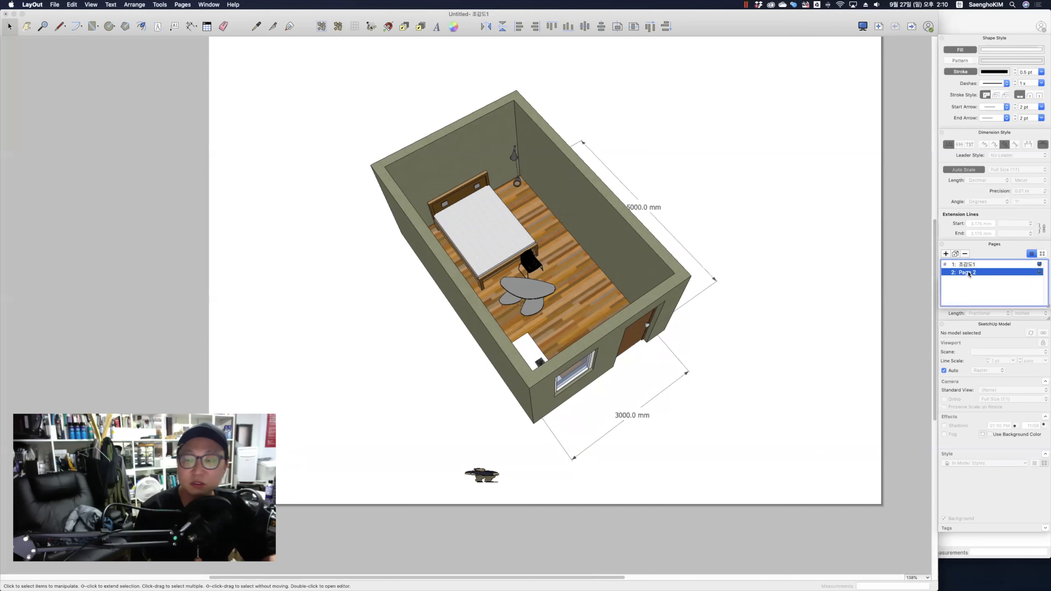
left_click(968, 274)
type("조가")
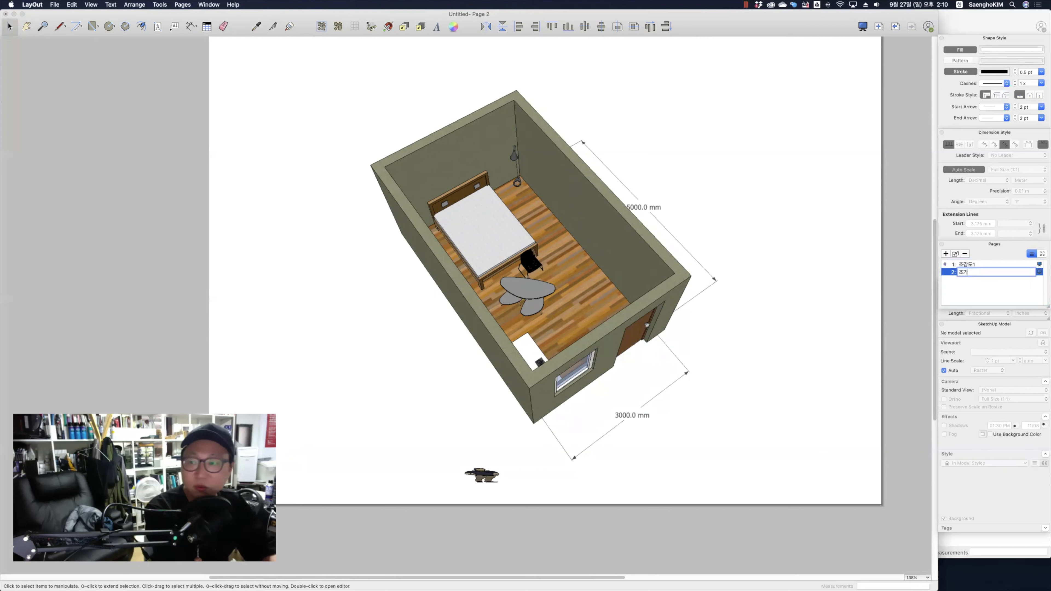
type("도2")
key("Return")
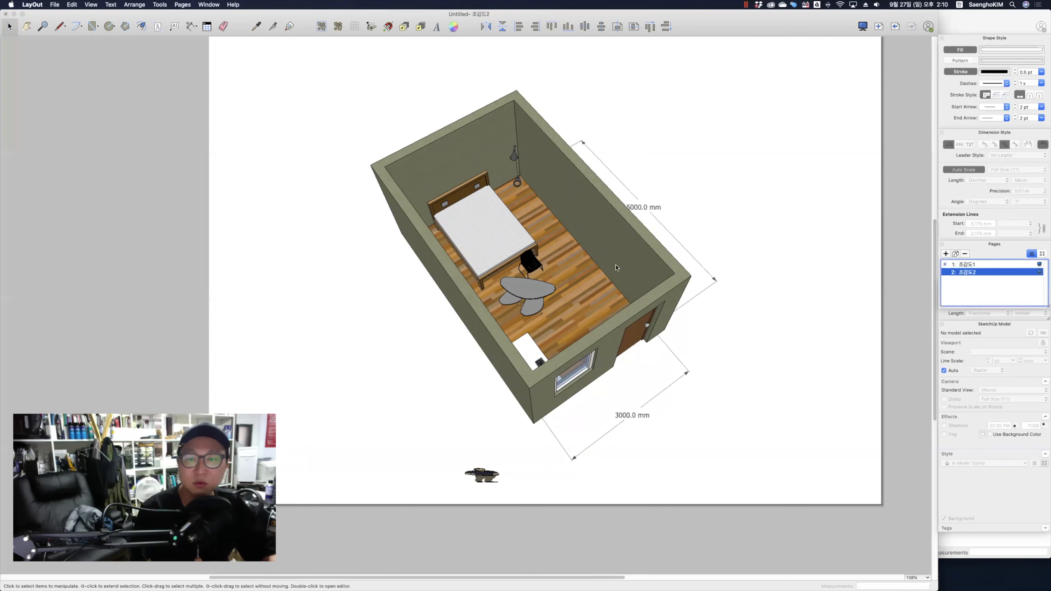
Switch the model viewport on the second page to the scene 조감도2
left_click(619, 239)
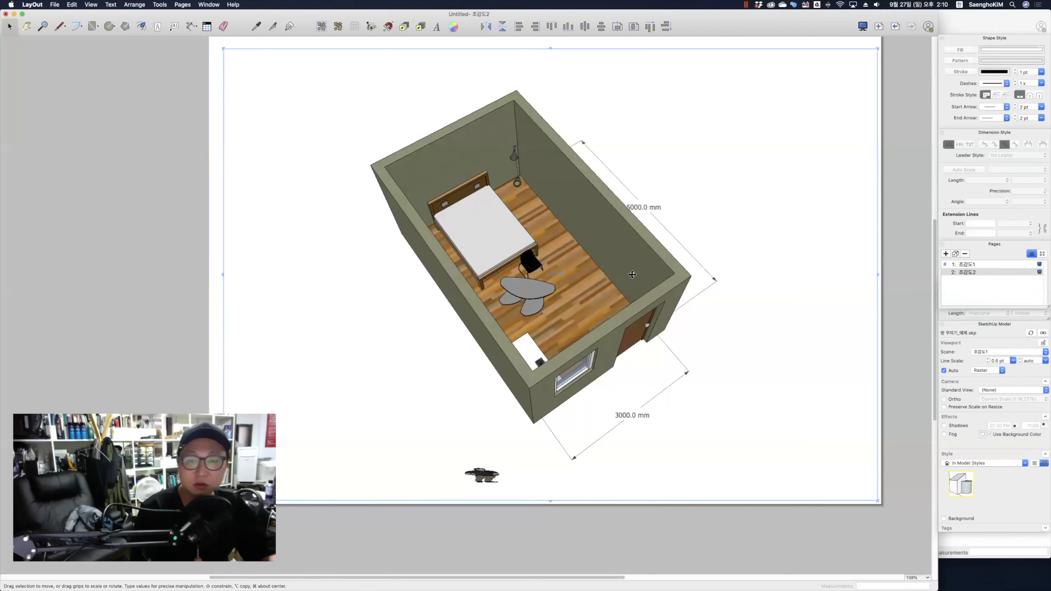
right_click(560, 272)
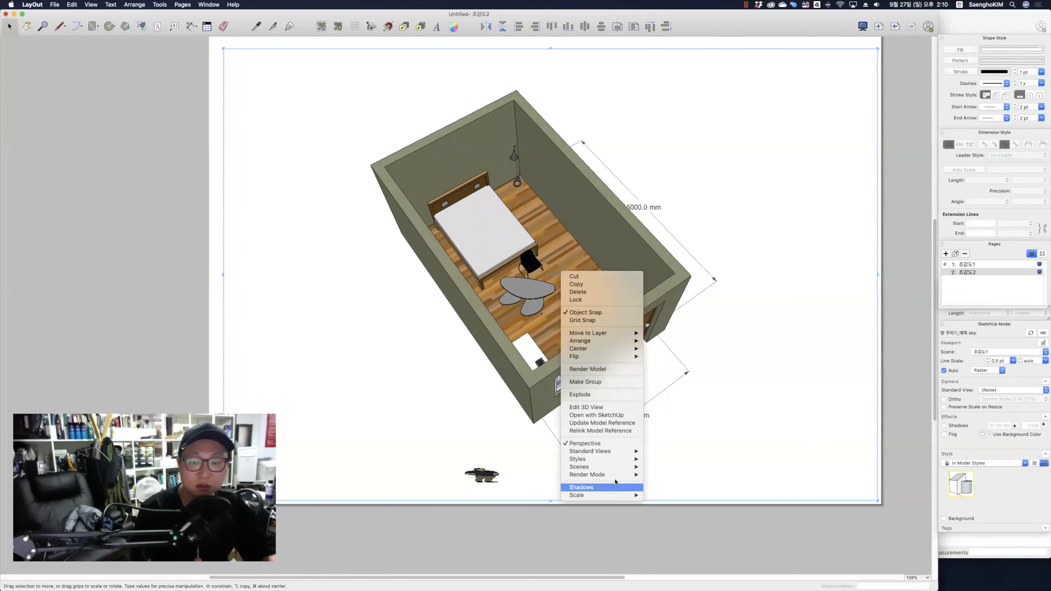
mouse_move(624, 470)
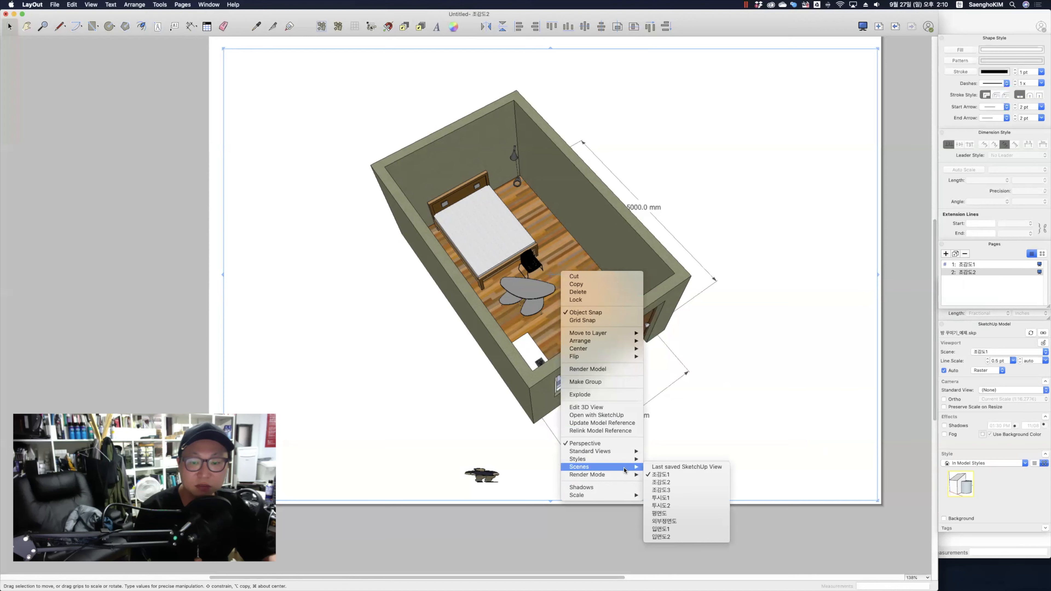
left_click(659, 483)
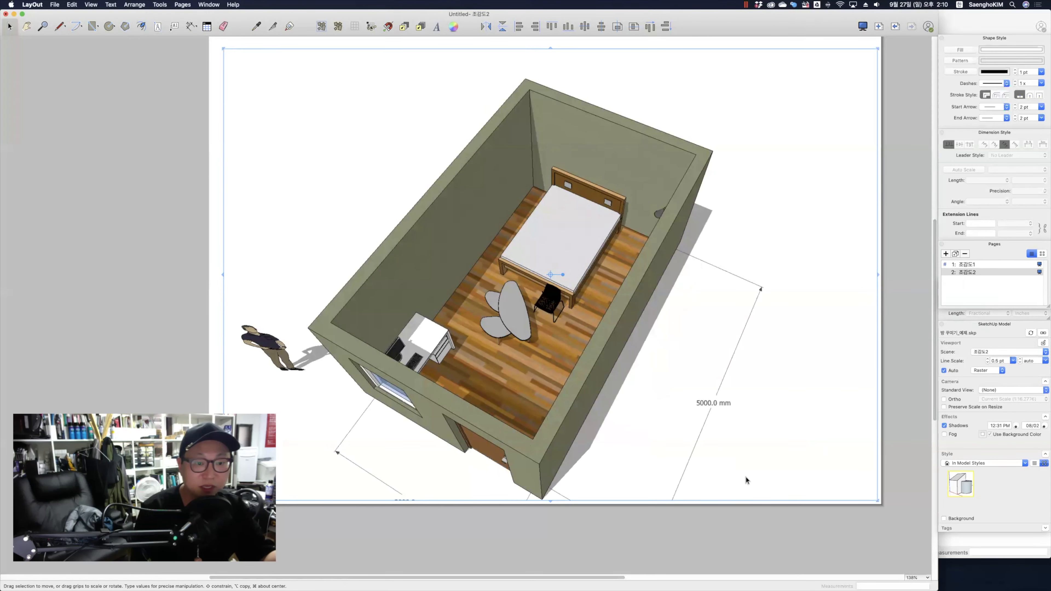
Duplicate the 조감도2 page and rename the copy as 조감도3
left_click(956, 254)
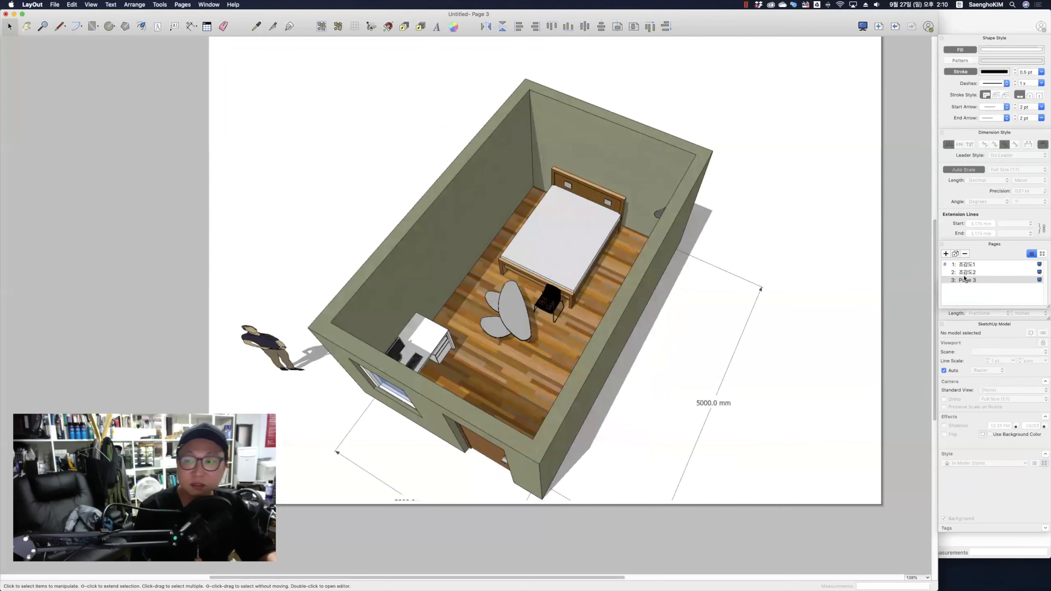
double_click(967, 280)
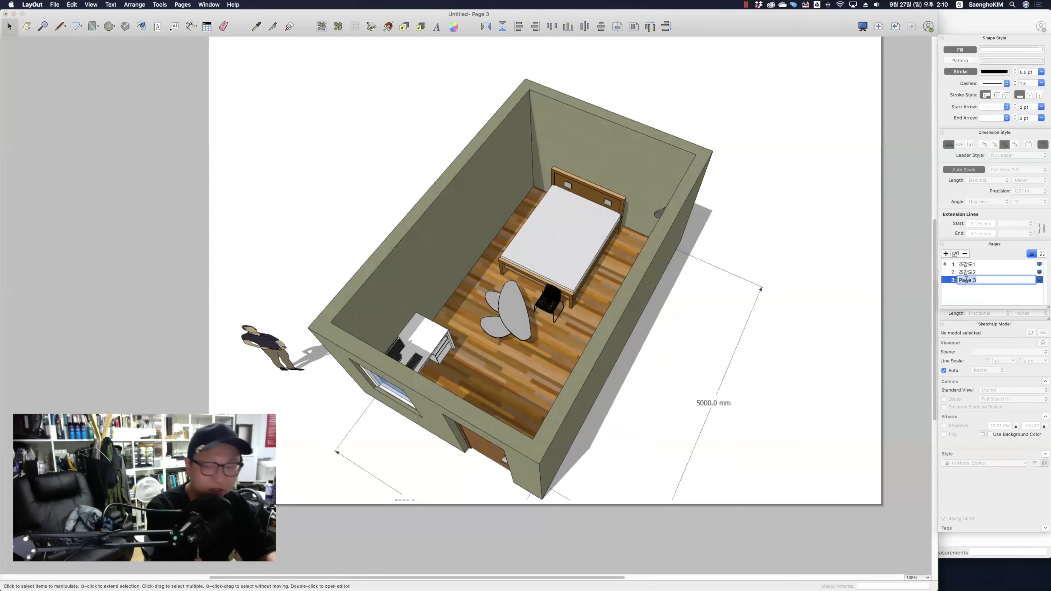
type("조감도3")
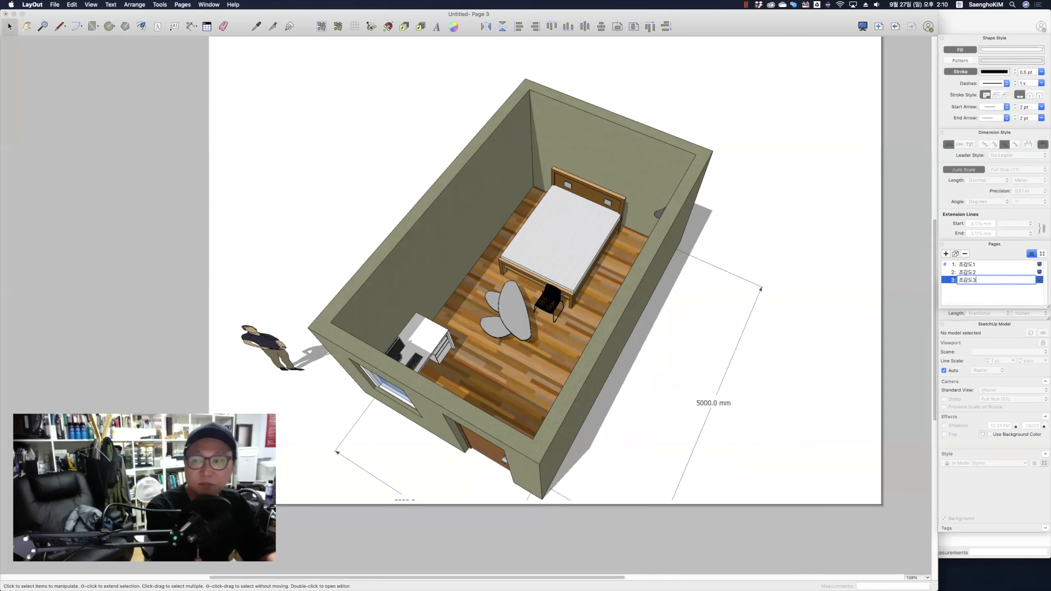
key("Return")
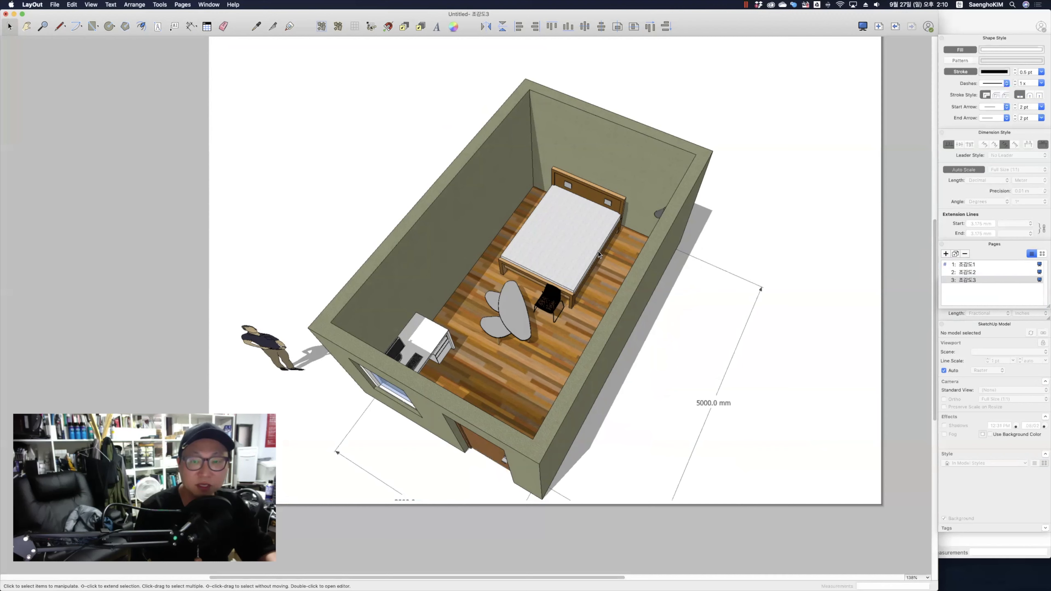
Switch the third page's viewport to the scene 조감도3 and duplicate that page as a fourth page
left_click(578, 239)
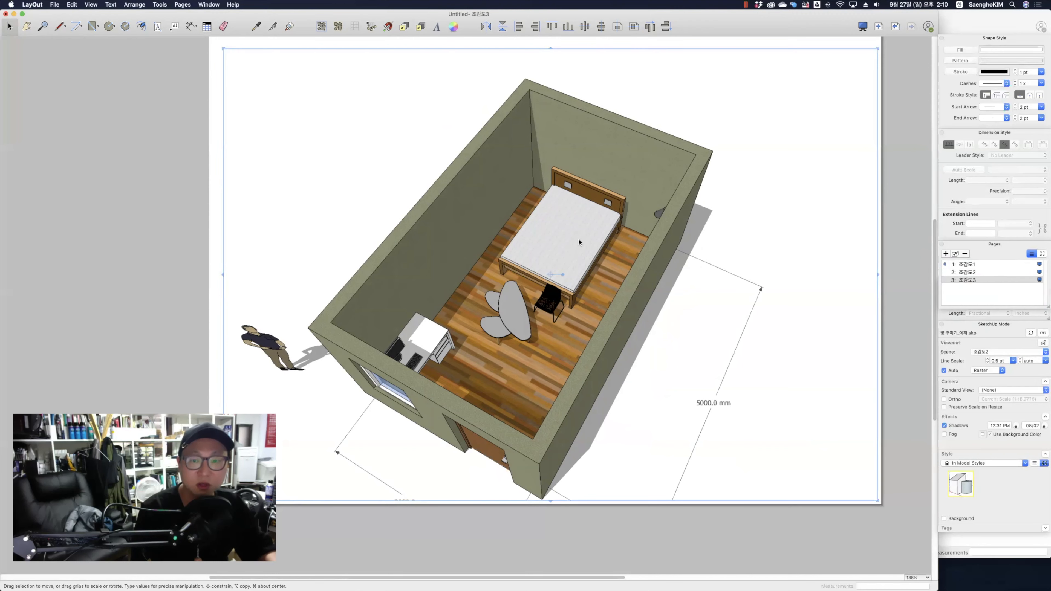
right_click(579, 242)
mouse_move(656, 437)
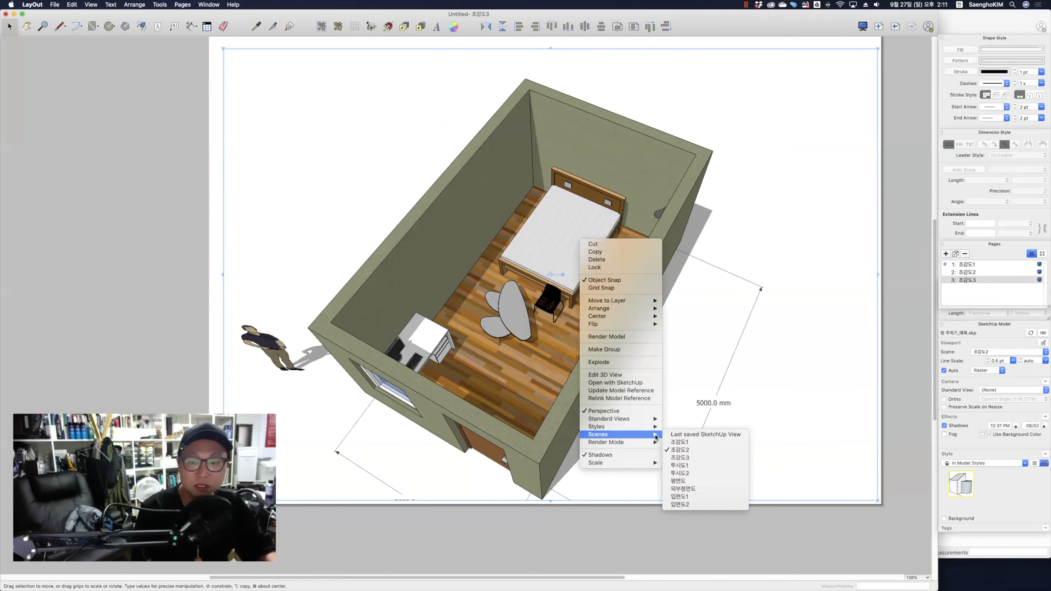
left_click(698, 459)
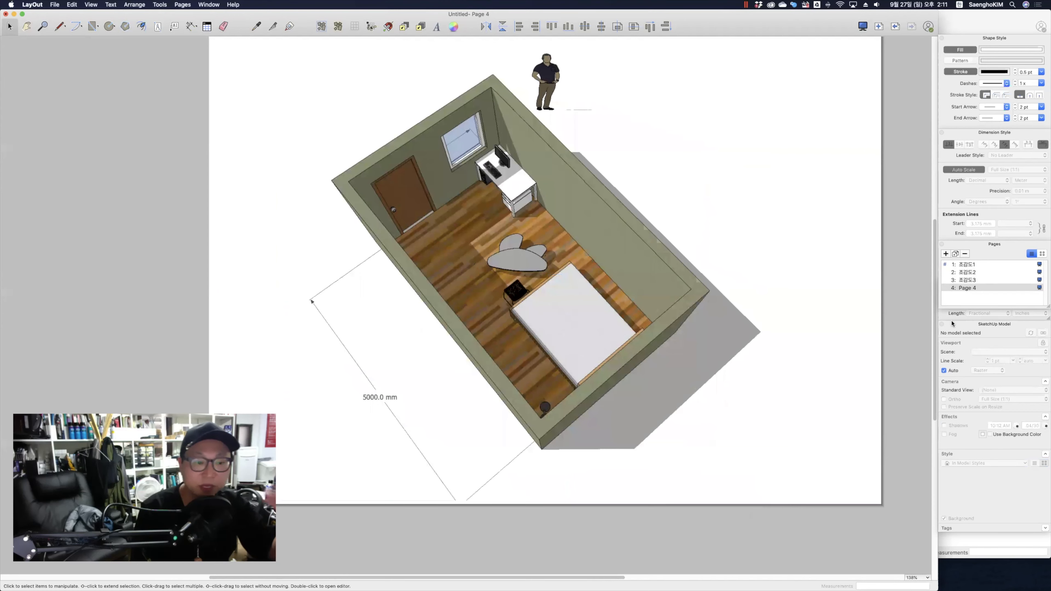
left_click(551, 287)
right_click(551, 285)
mouse_move(621, 480)
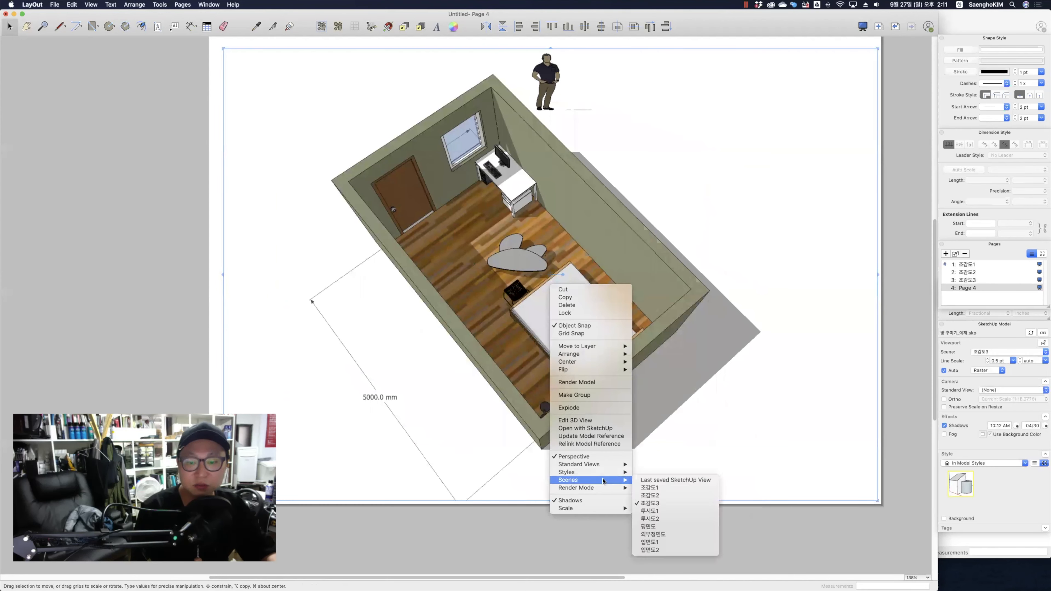
Rename Page 4 as 투시도1
left_click(969, 290)
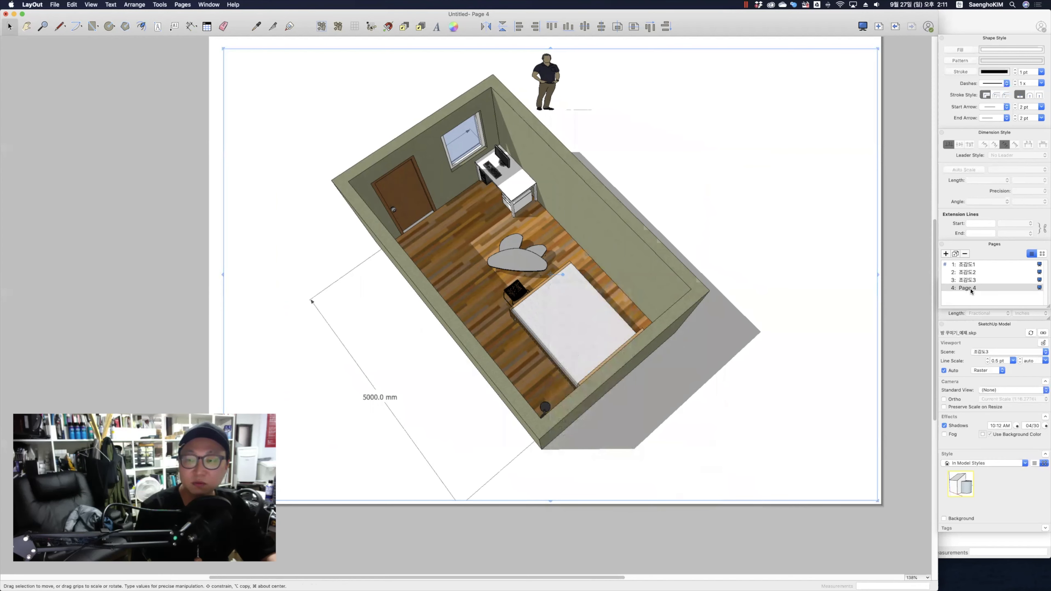
double_click(972, 289)
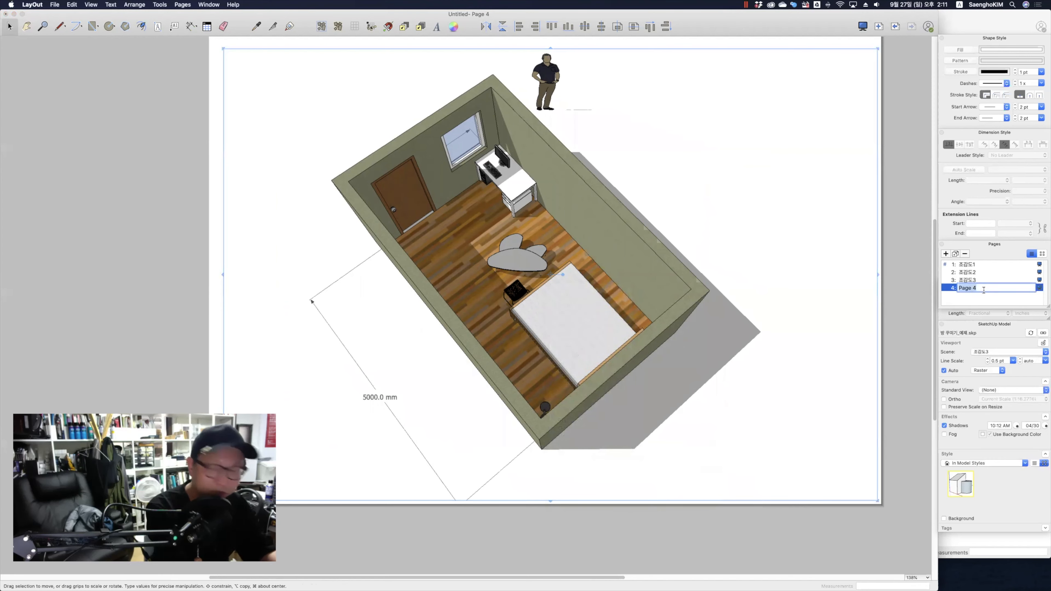
type("xnt")
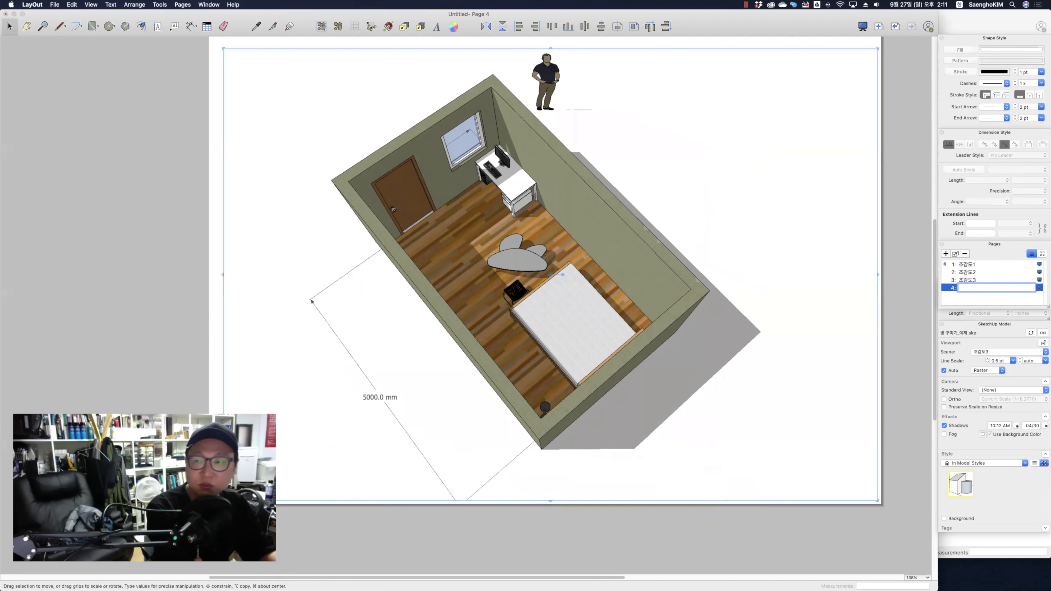
type("투시도1")
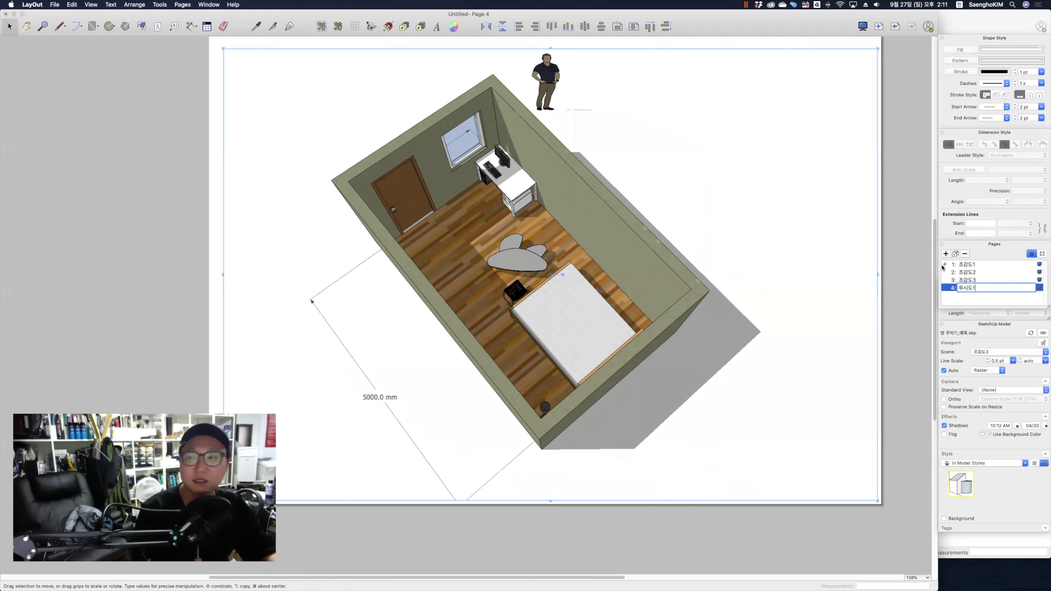
key("Return")
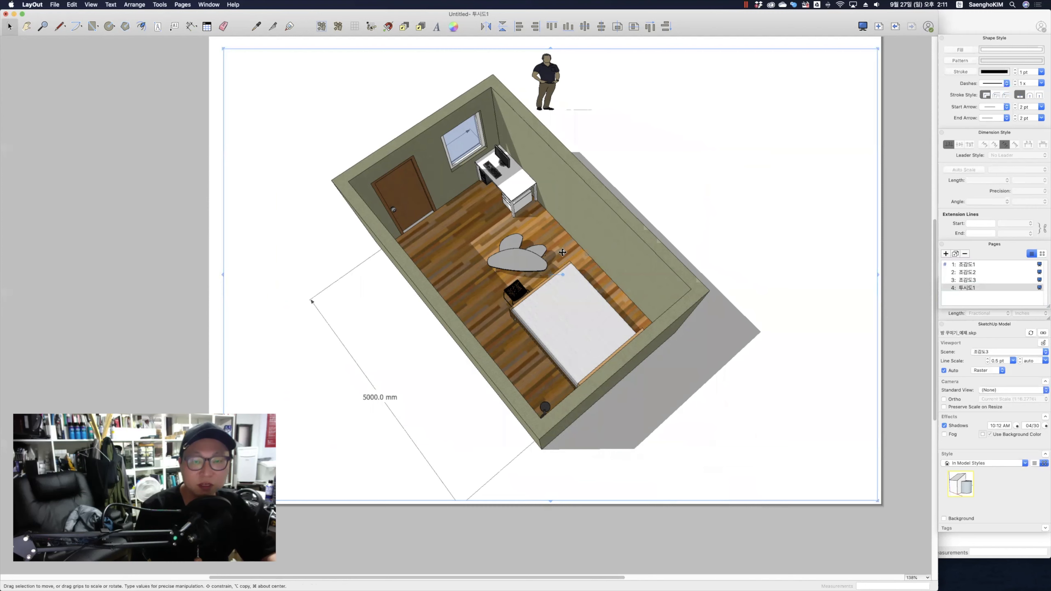
Switch the model viewport on the fourth page to the interior perspective scene 투시도1
right_click(532, 270)
mouse_move(593, 466)
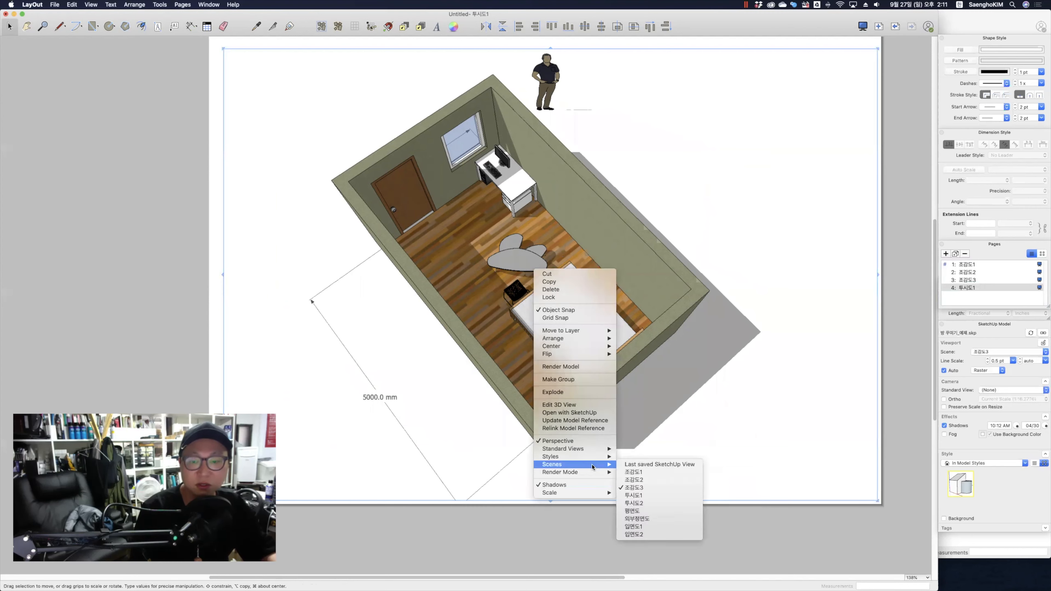
left_click(700, 496)
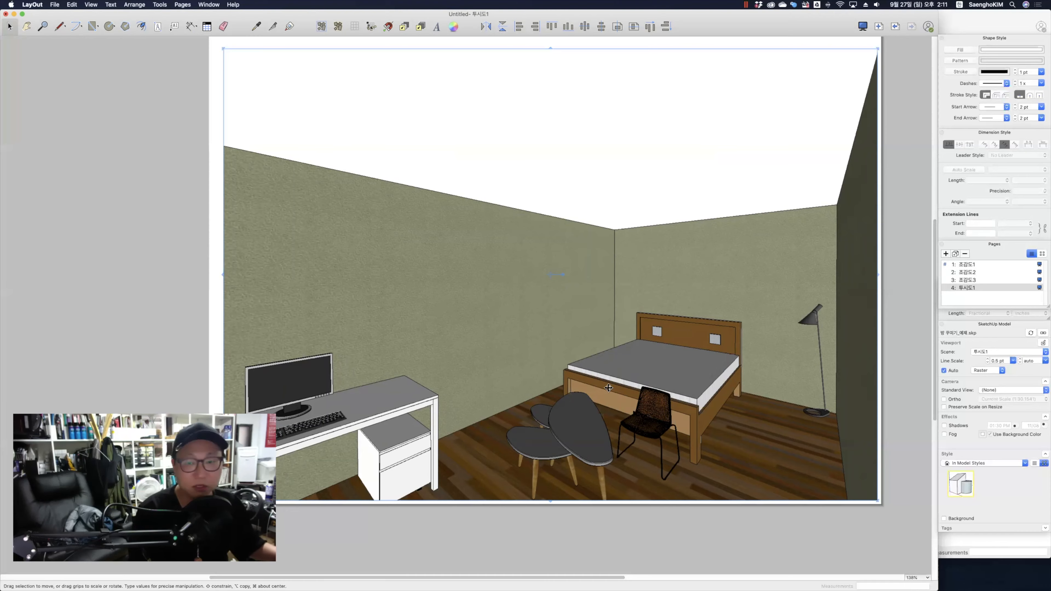
Switch to SketchUp, display the 투시도1 scene, compare its framing with the page's viewport and return to LayOut
key("ctrl+Up")
left_click(772, 421)
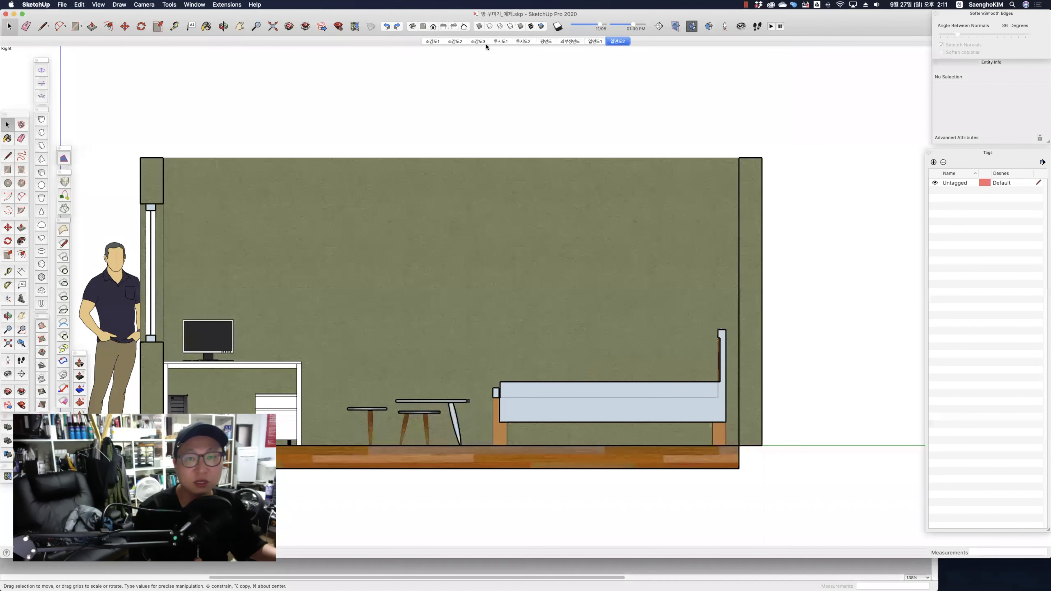
left_click(502, 41)
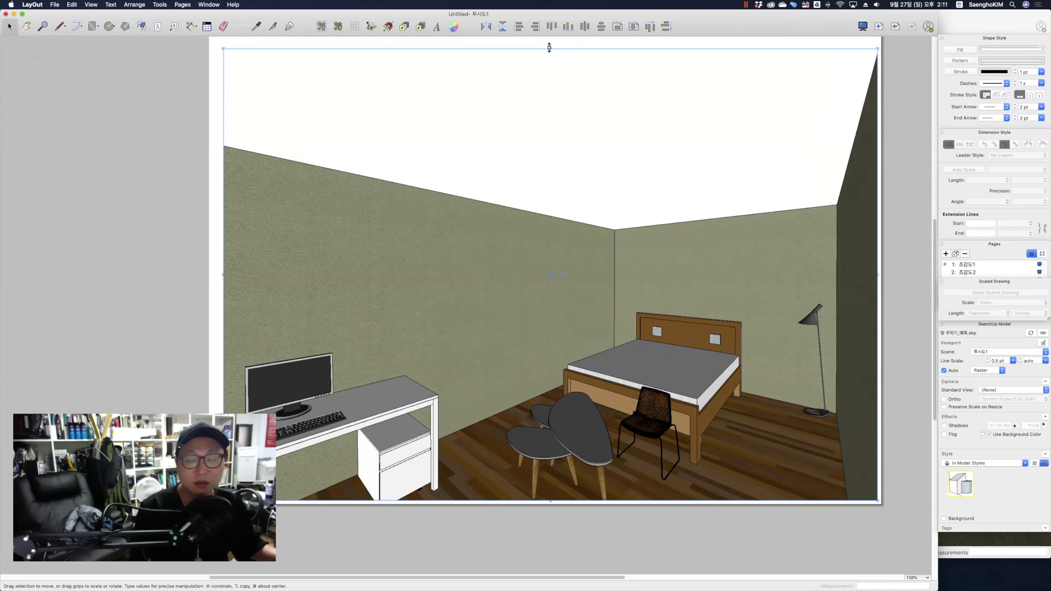
key("ctrl+Up")
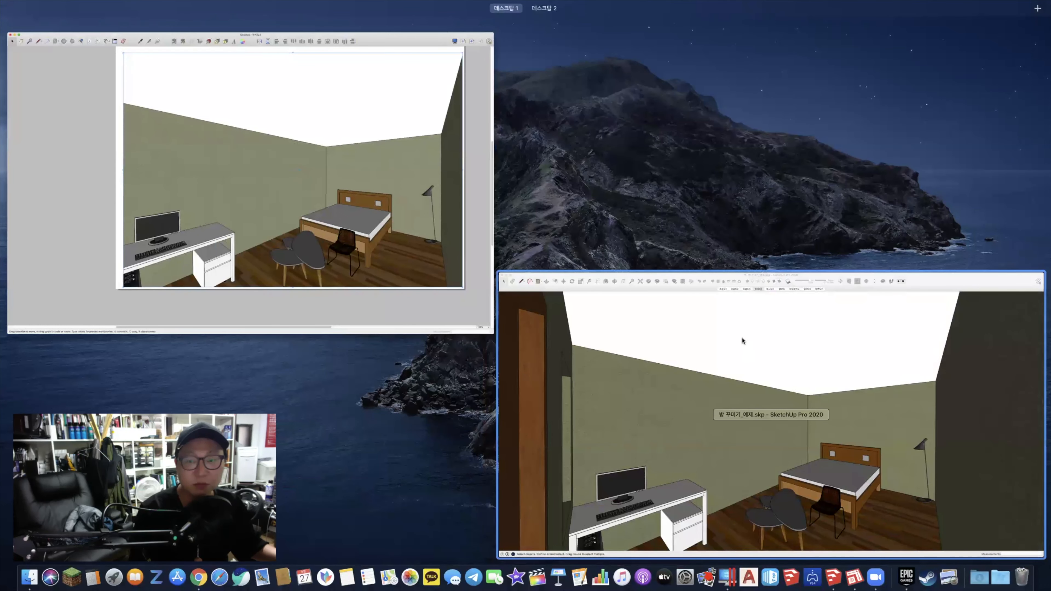
left_click(742, 342)
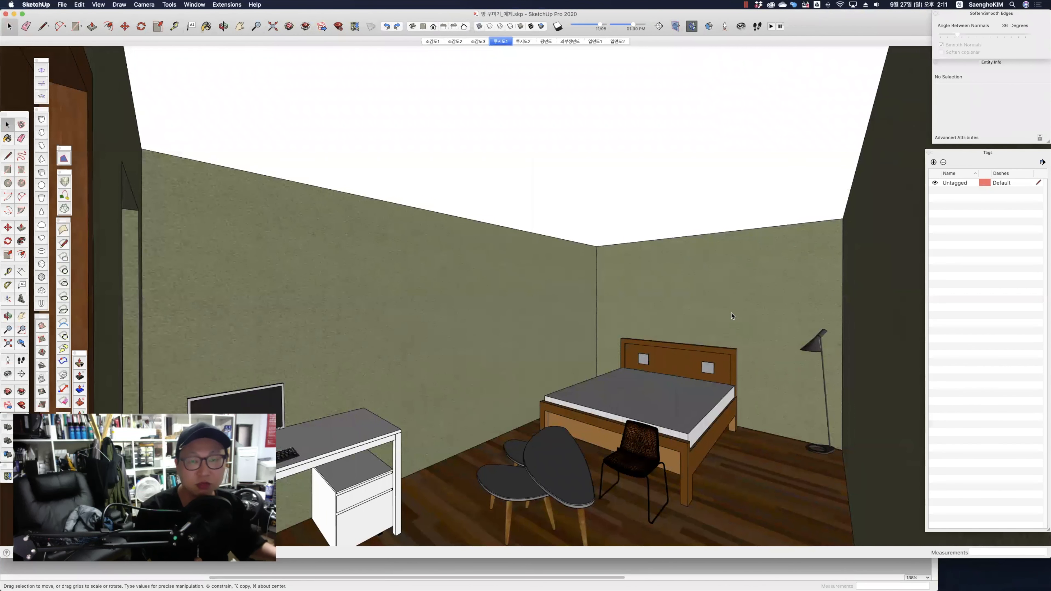
key("ctrl+Up")
left_click(463, 273)
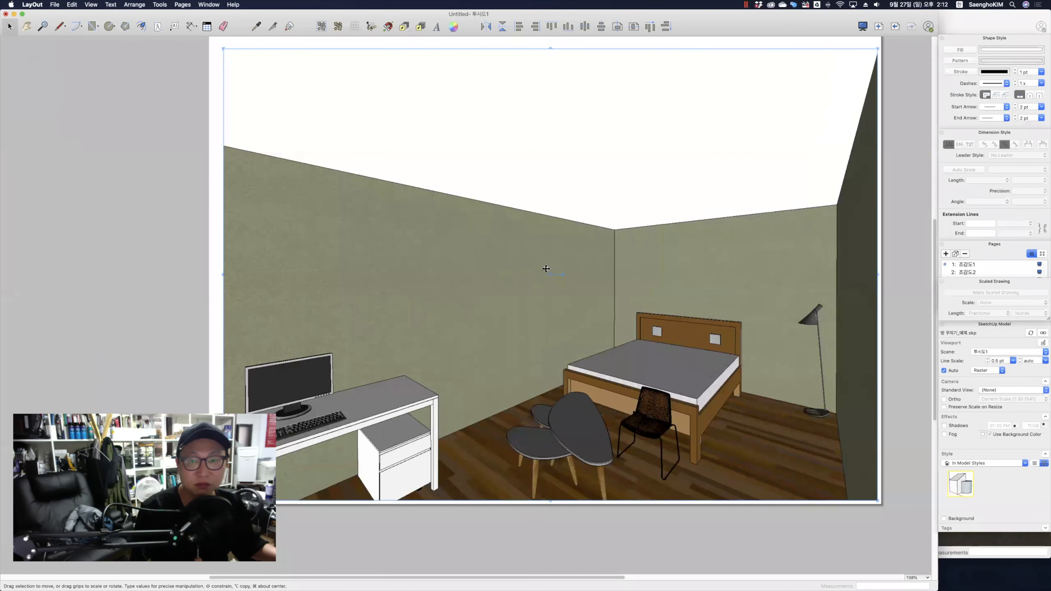
Shorten the 투시도1 viewport by lowering its upper edge until more of both side walls fits, and move it up the page
left_click_drag(550, 45, 546, 131)
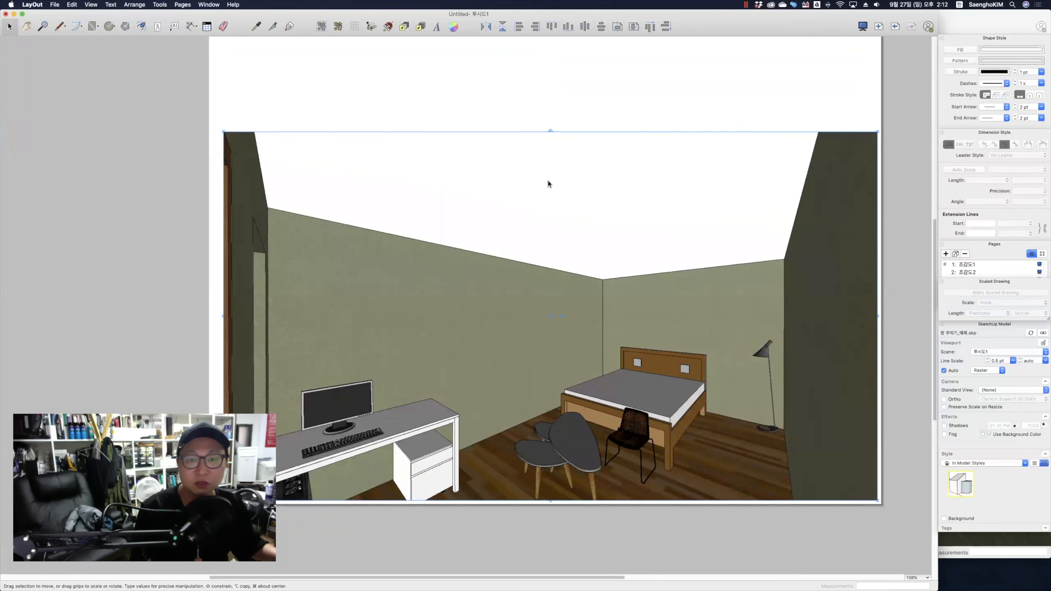
left_click_drag(635, 305, 635, 252)
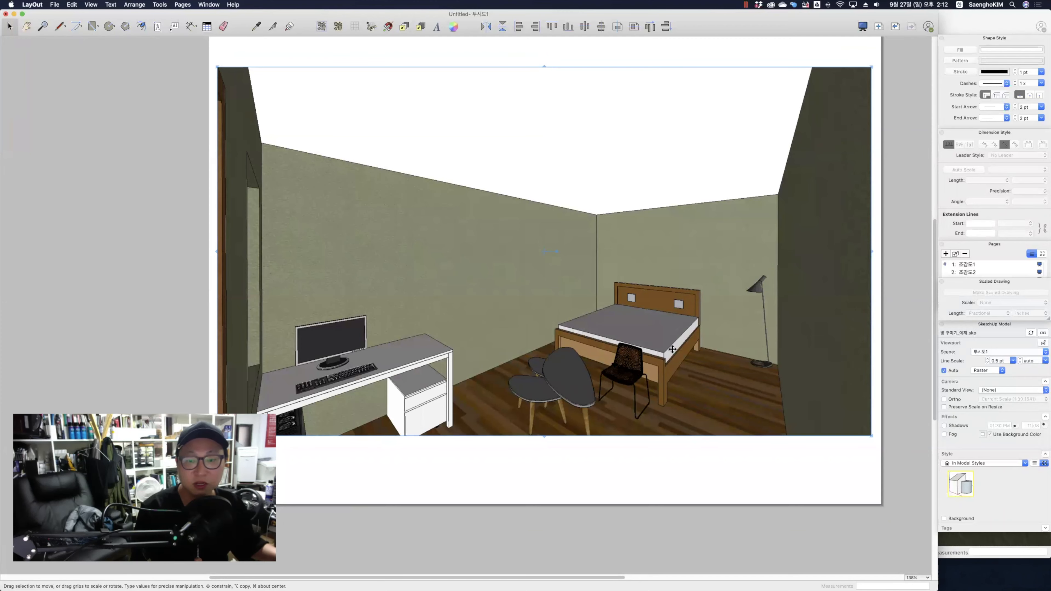
Switch to SketchUp to compare the 투시도1 scene's framing with the resized viewport
key("ctrl+Up")
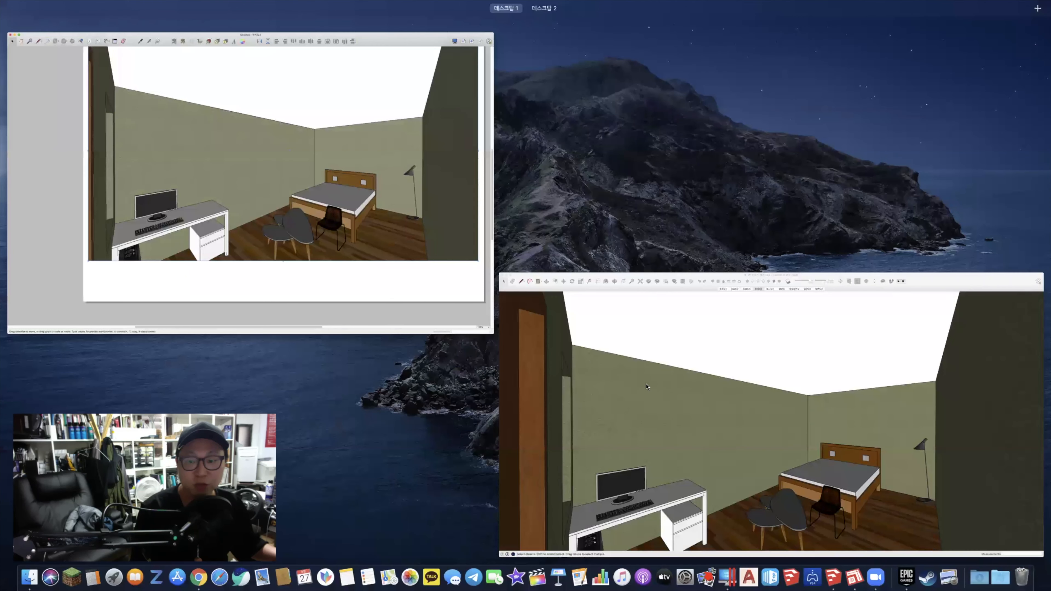
left_click(521, 344)
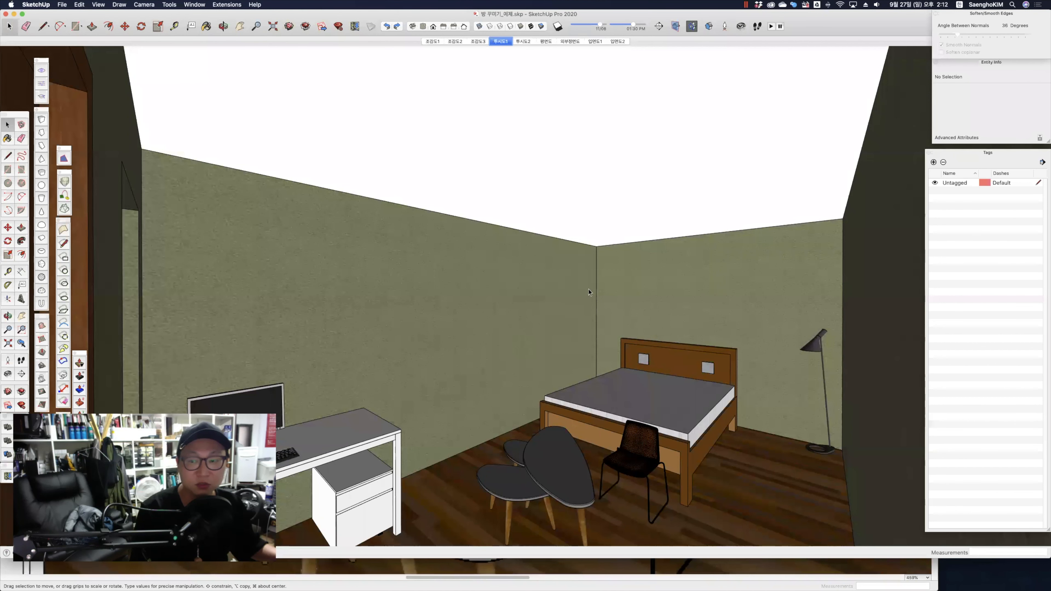
Switch back to LayOut and bring the whole 투시도1 page into view with its viewport deselected
key("ctrl+Up")
left_click(465, 269)
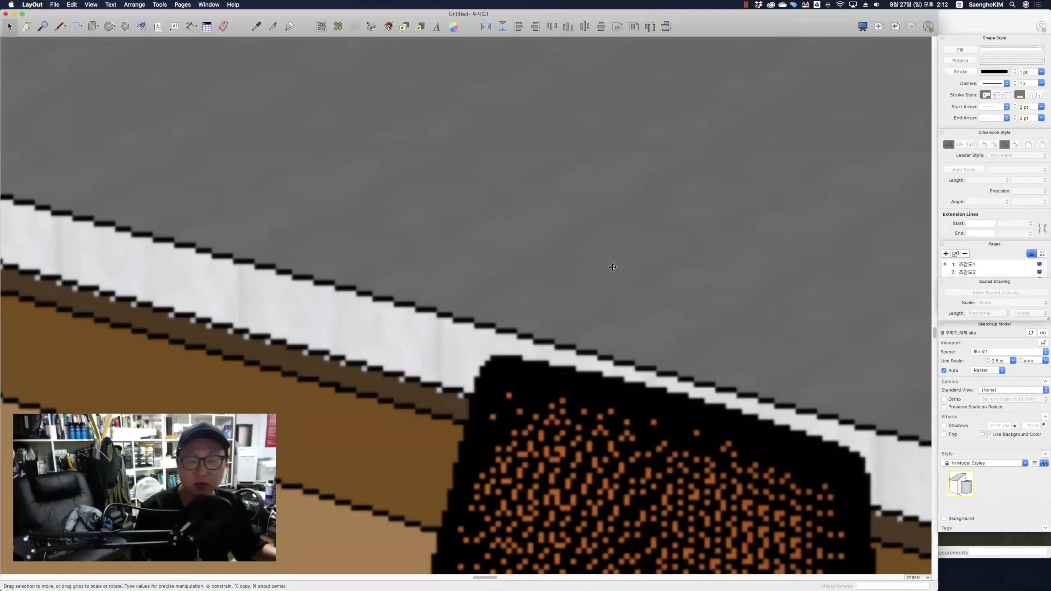
scroll(516, 254, "up", 5)
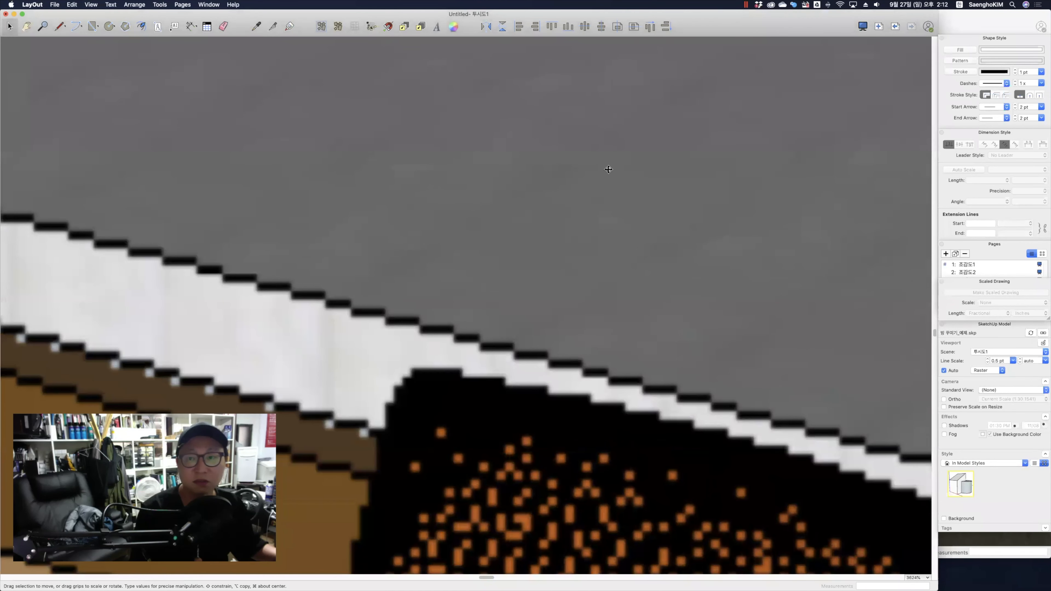
scroll(765, 126, "up", 2)
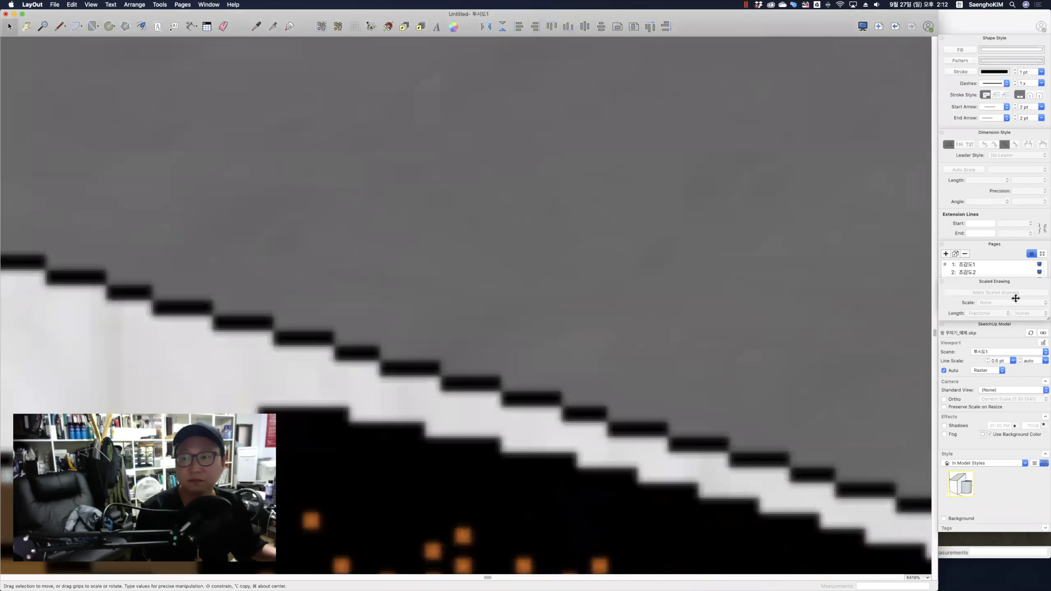
scroll(734, 174, "up", 2)
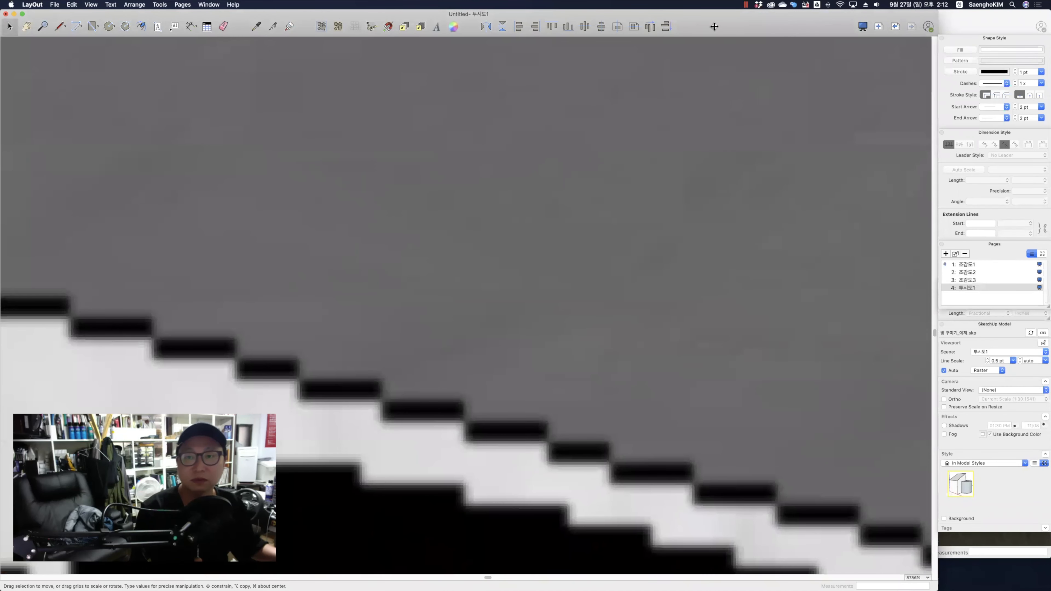
scroll(714, 27, "down", 20)
left_click(680, 338)
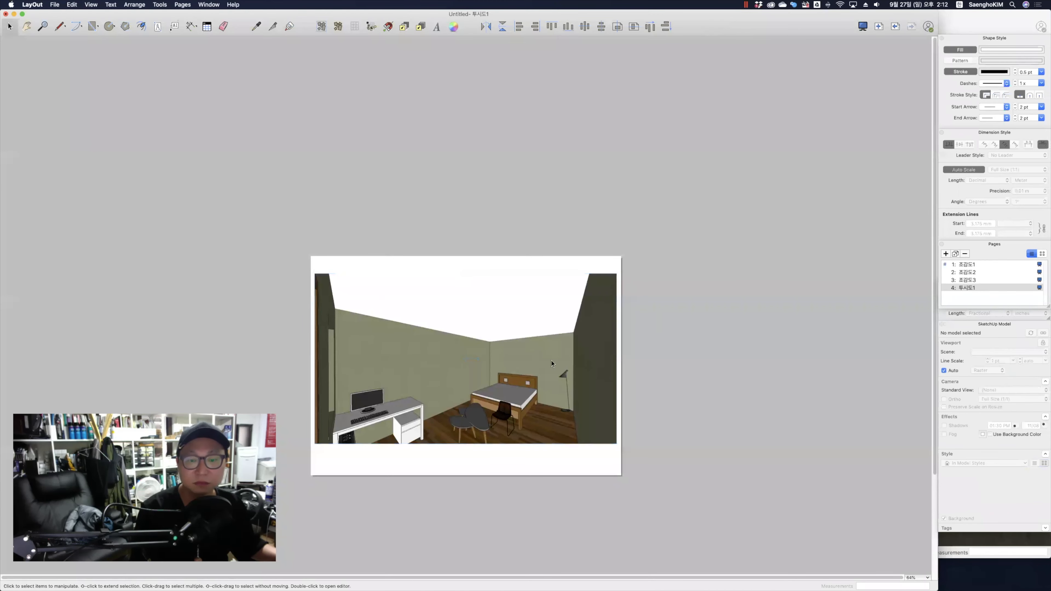
scroll(413, 420, "up", 3)
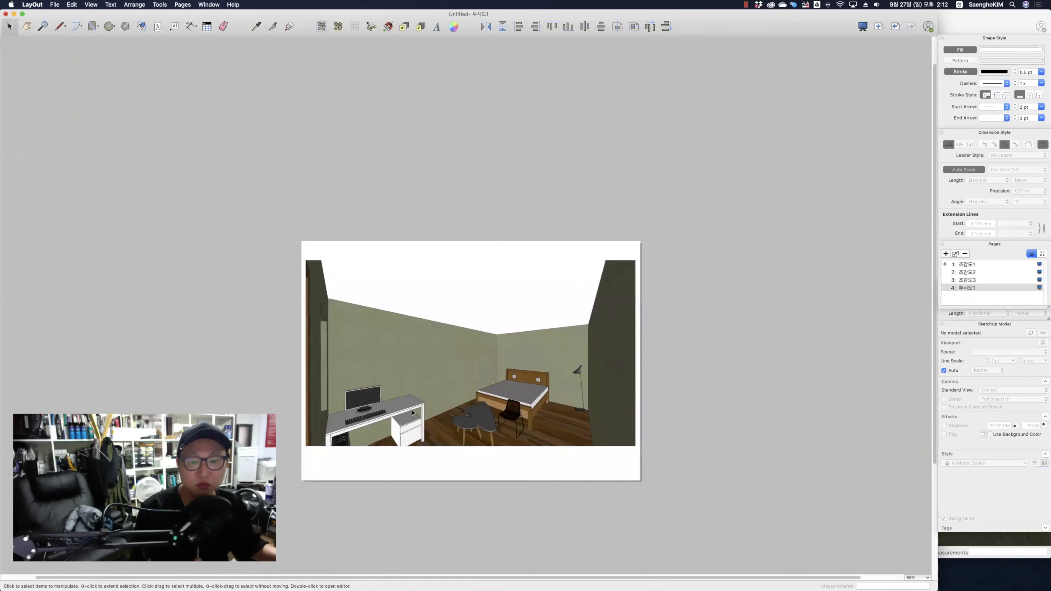
scroll(412, 413, "up", 2)
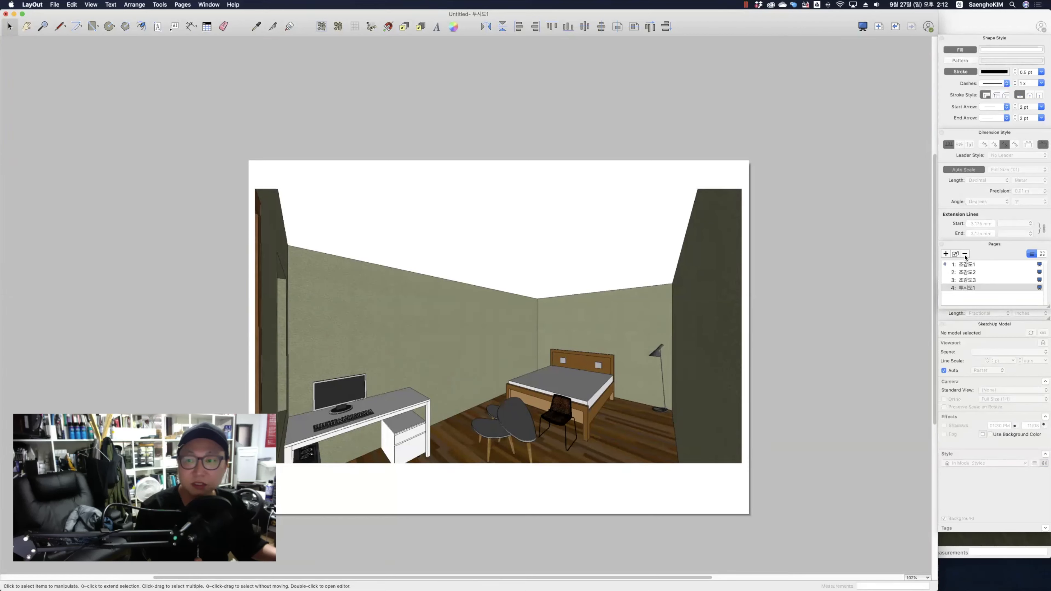
Duplicate the 투시도1 page and rename the new fifth page as 투시도2
left_click(955, 254)
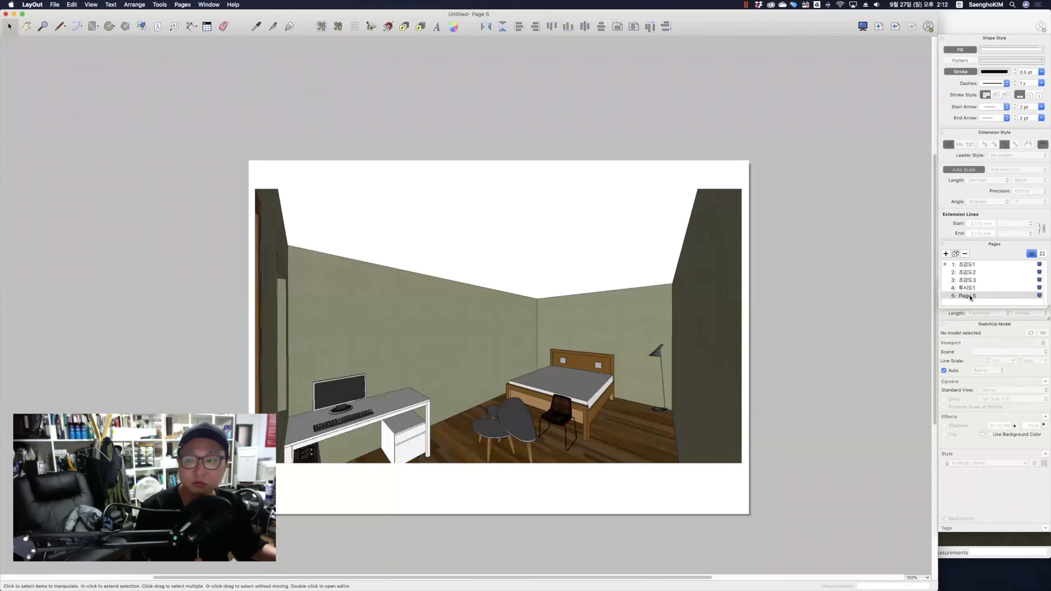
double_click(968, 296)
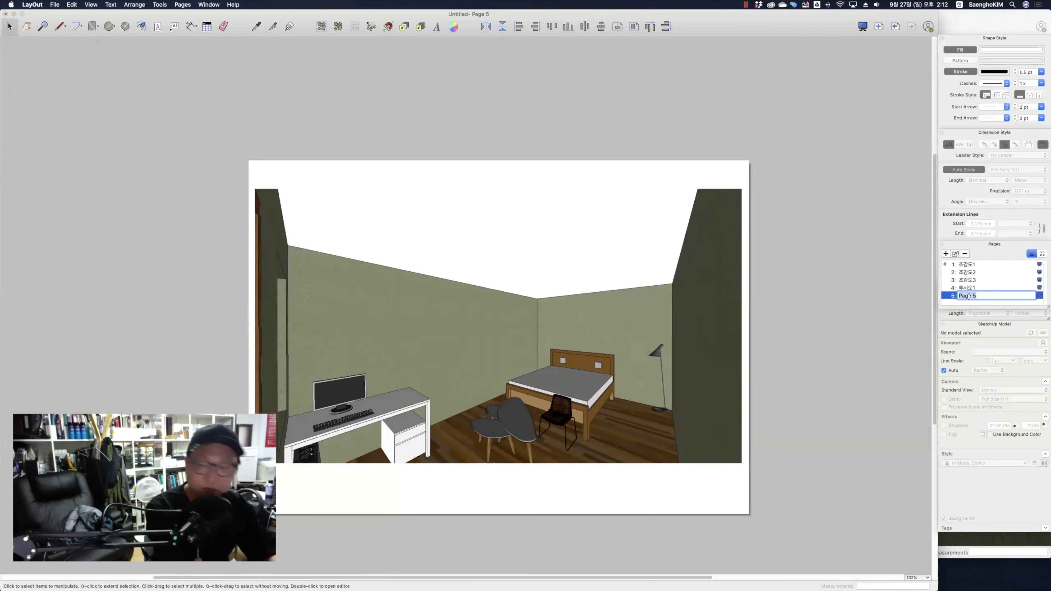
type("투시도21")
key("Return")
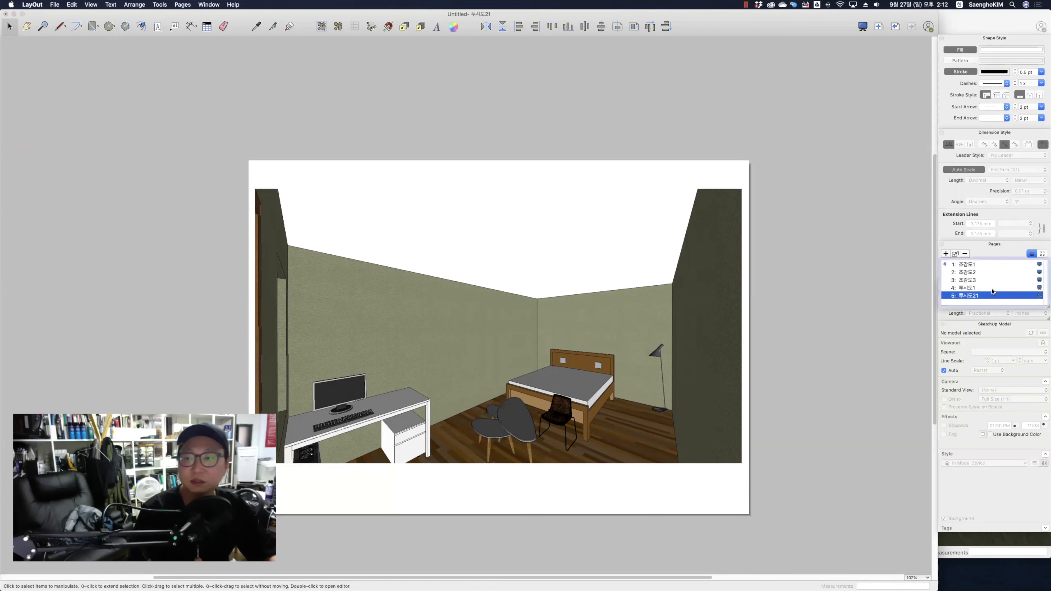
double_click(977, 297)
left_click(987, 295)
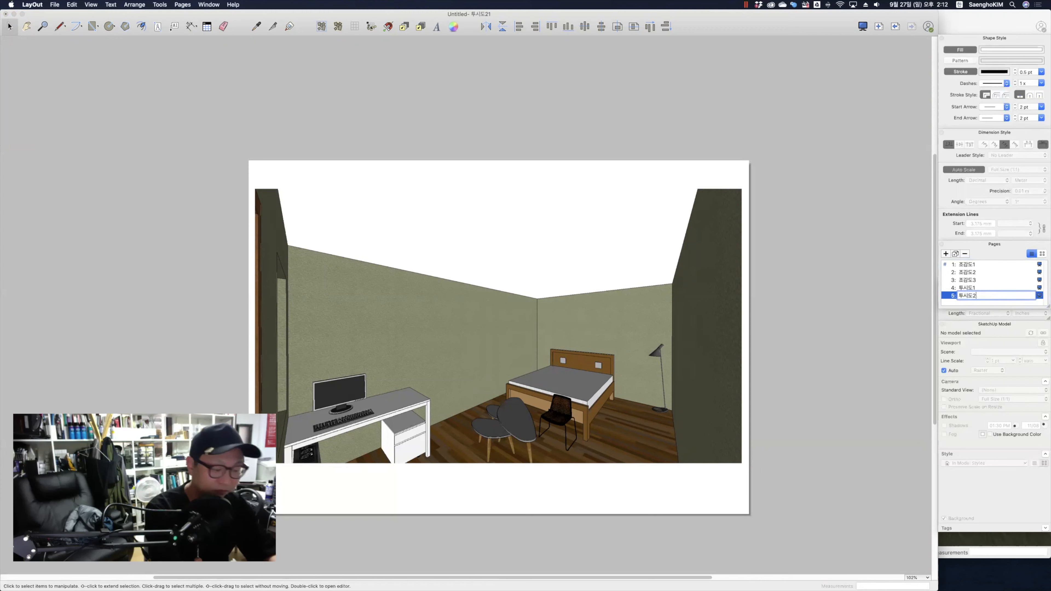
key("Return")
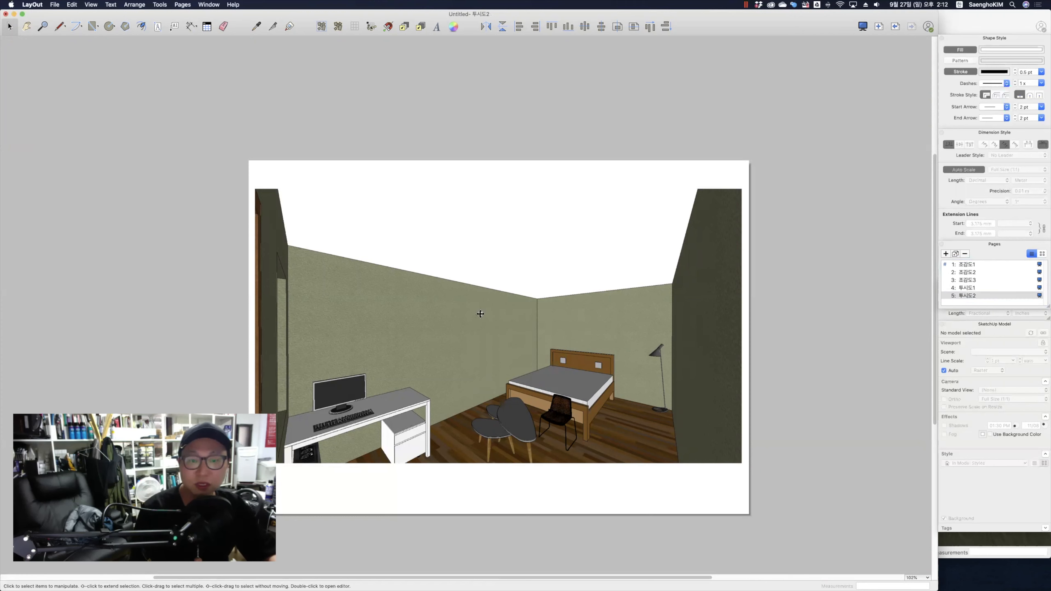
Switch the model viewport on the fifth page to the scene 투시도2 and deselect it
left_click(480, 314)
right_click(480, 317)
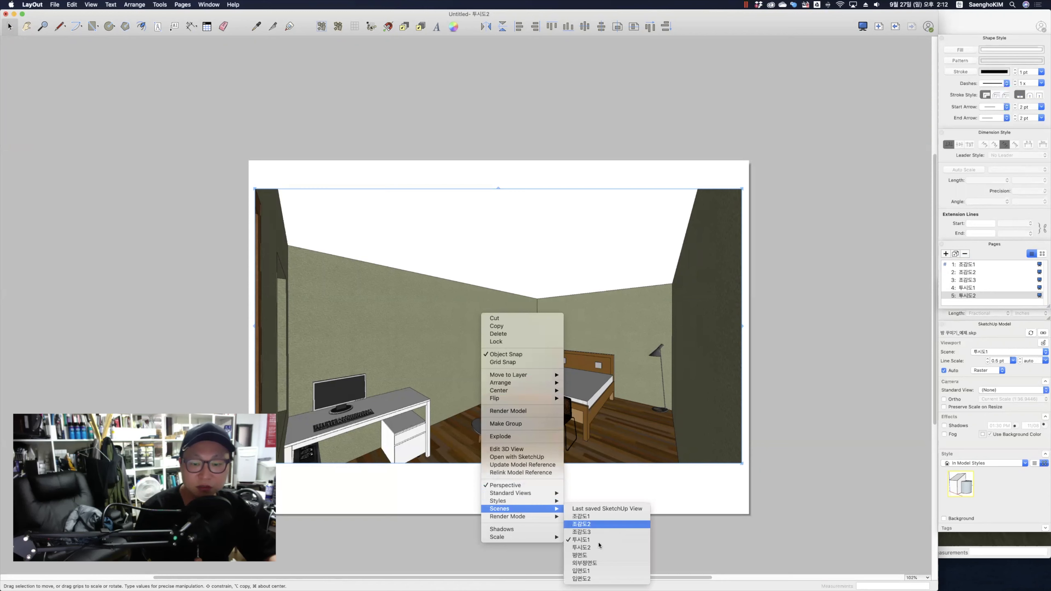
left_click(583, 547)
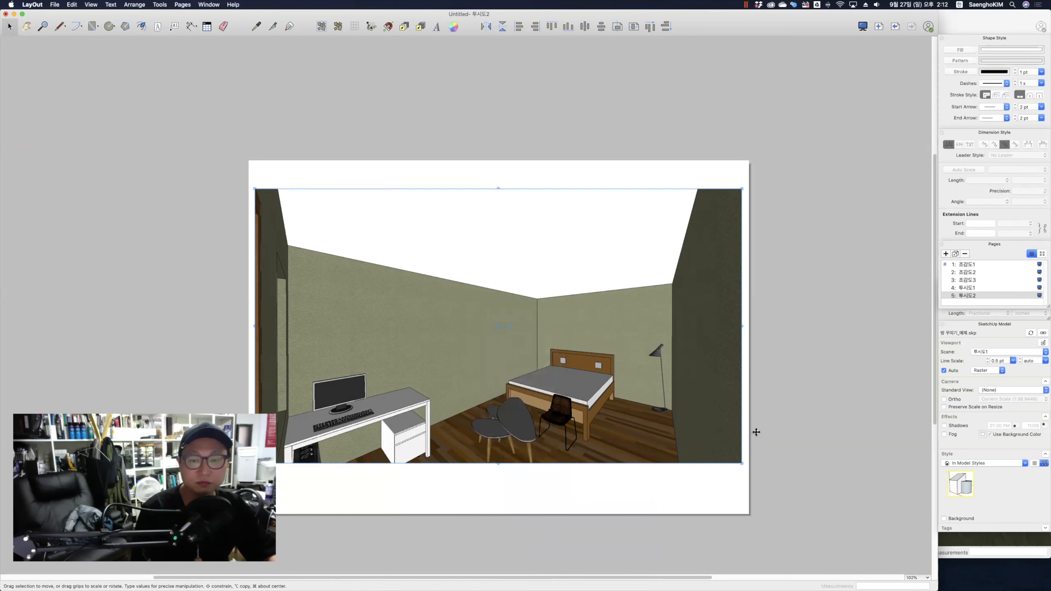
left_click(798, 434)
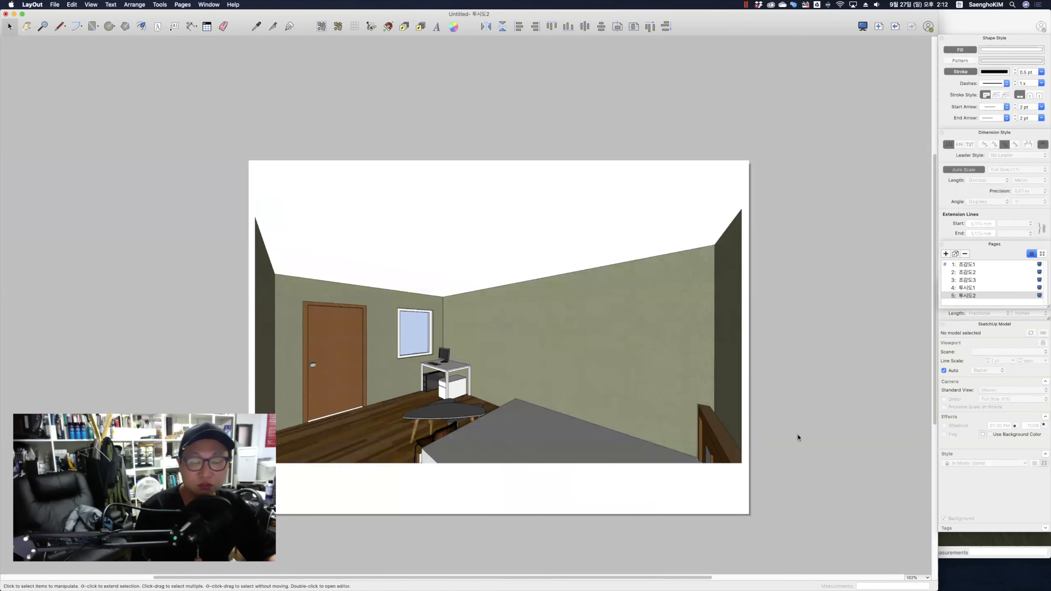
Switch to SketchUp, display the 투시도2 scene, compare its framing with the page's viewport and return to LayOut
key("ctrl+Up")
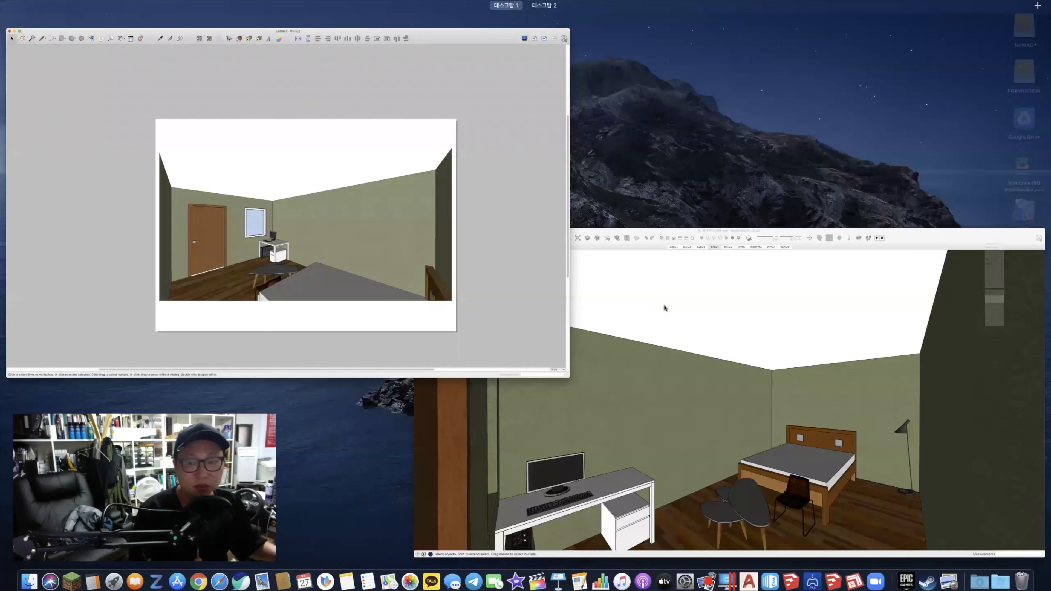
left_click(664, 308)
scroll(581, 231, "up", 5)
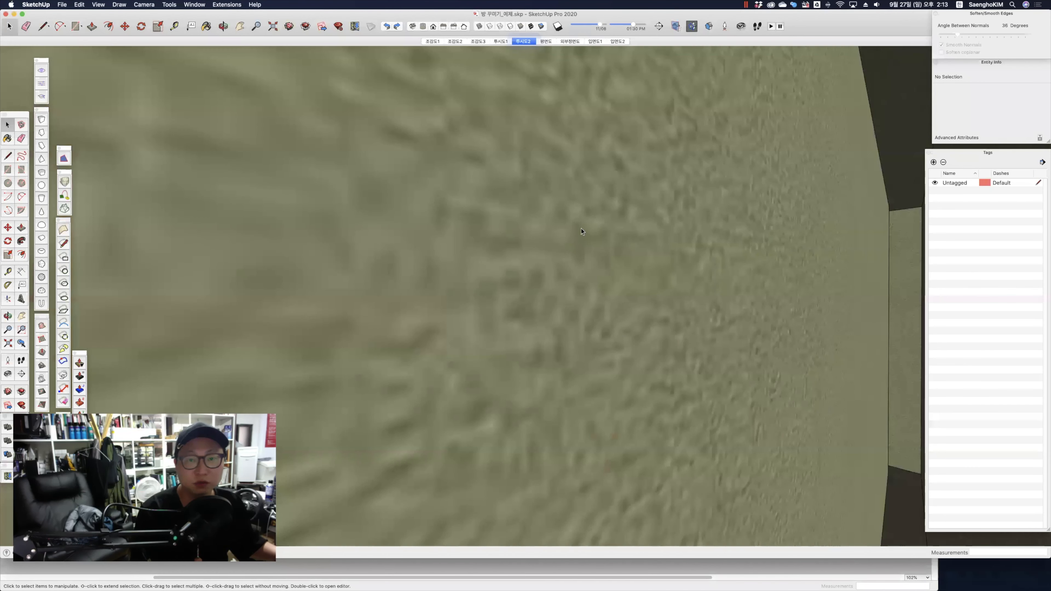
scroll(582, 231, "down", 10)
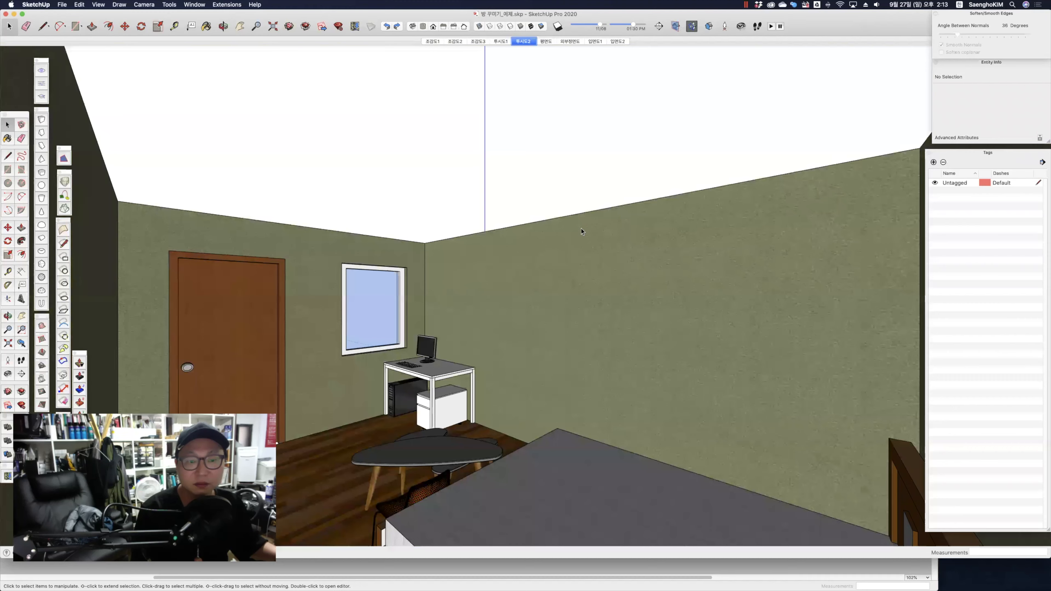
key("ctrl+Up")
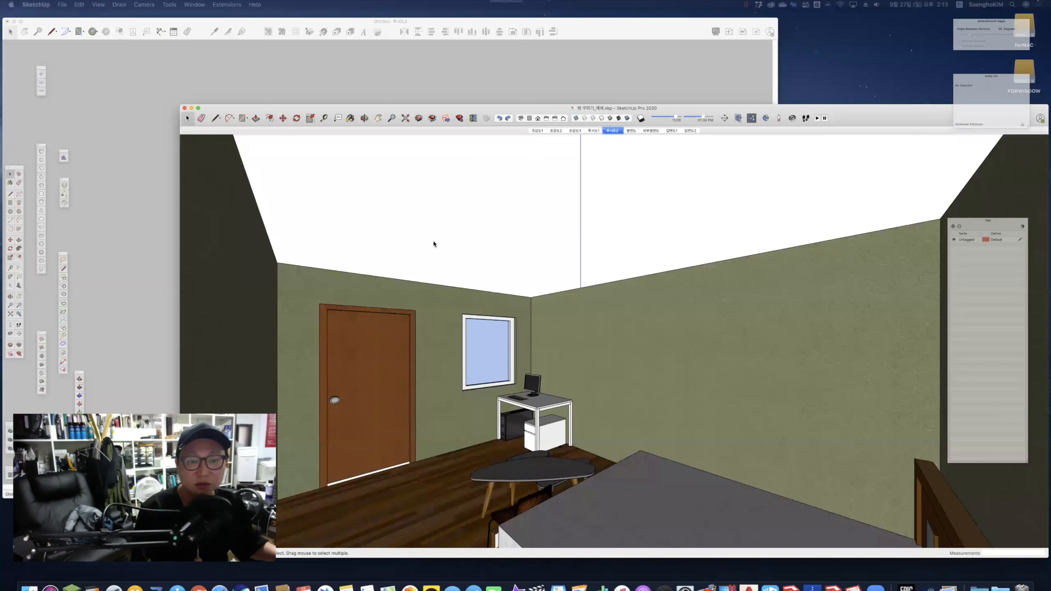
left_click(418, 336)
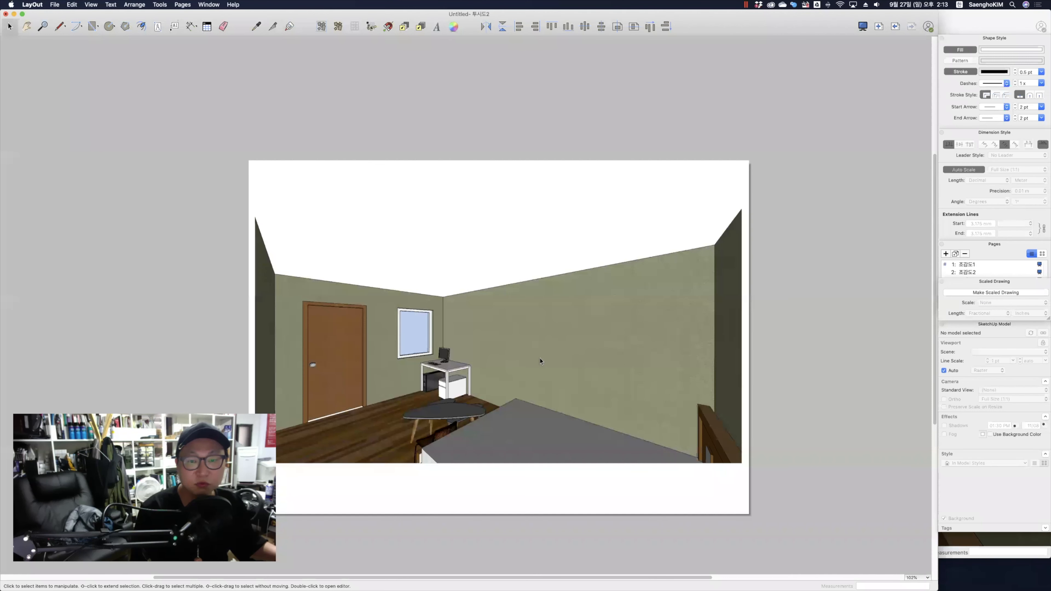
Shorten the 투시도2 viewport by lowering its upper edge until more of both side walls fits
left_click(502, 202)
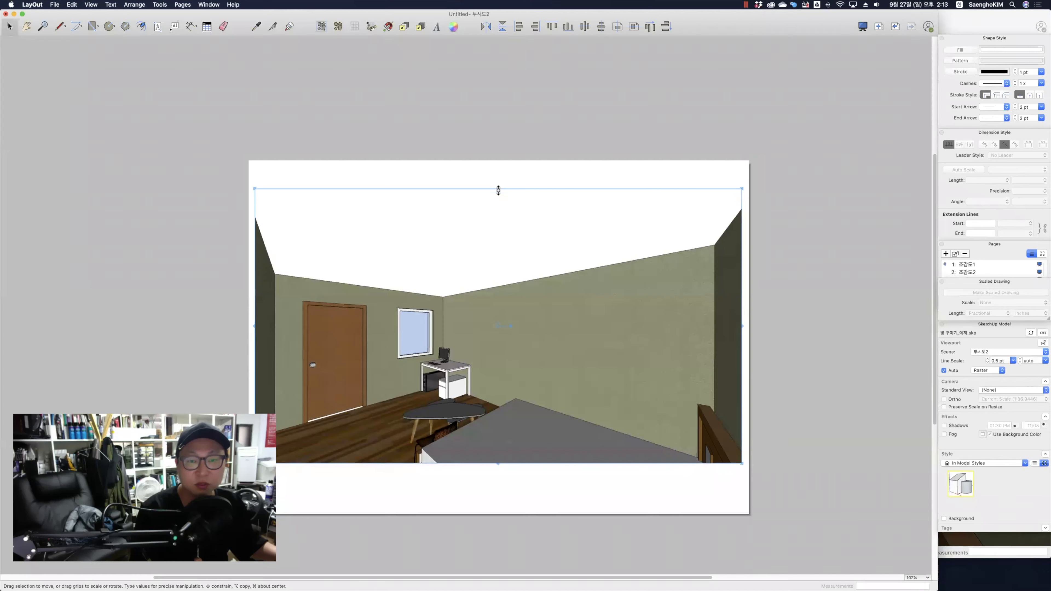
left_click_drag(498, 191, 819, 229)
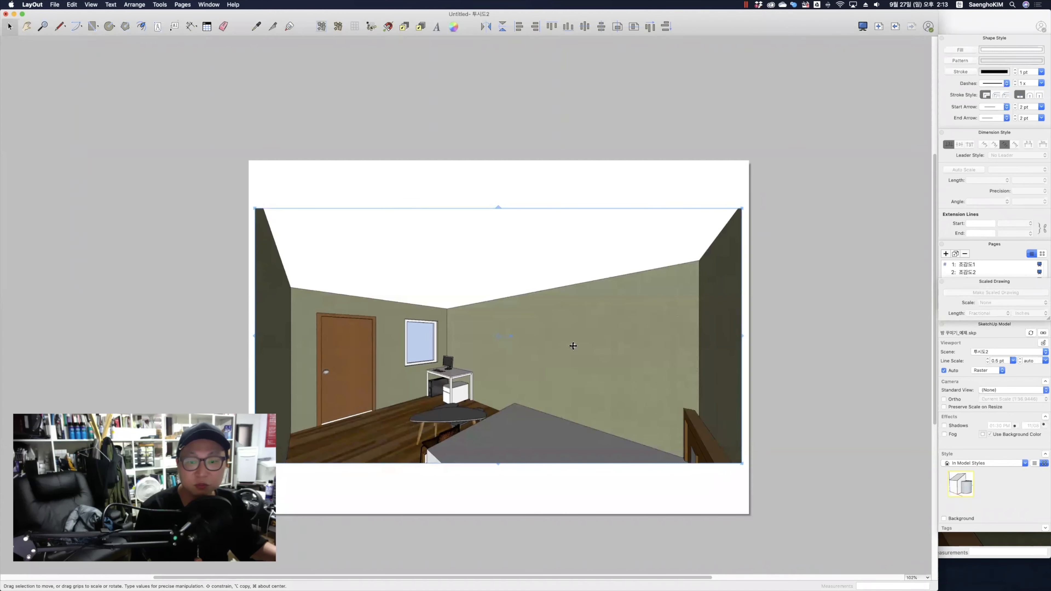
left_click(805, 370)
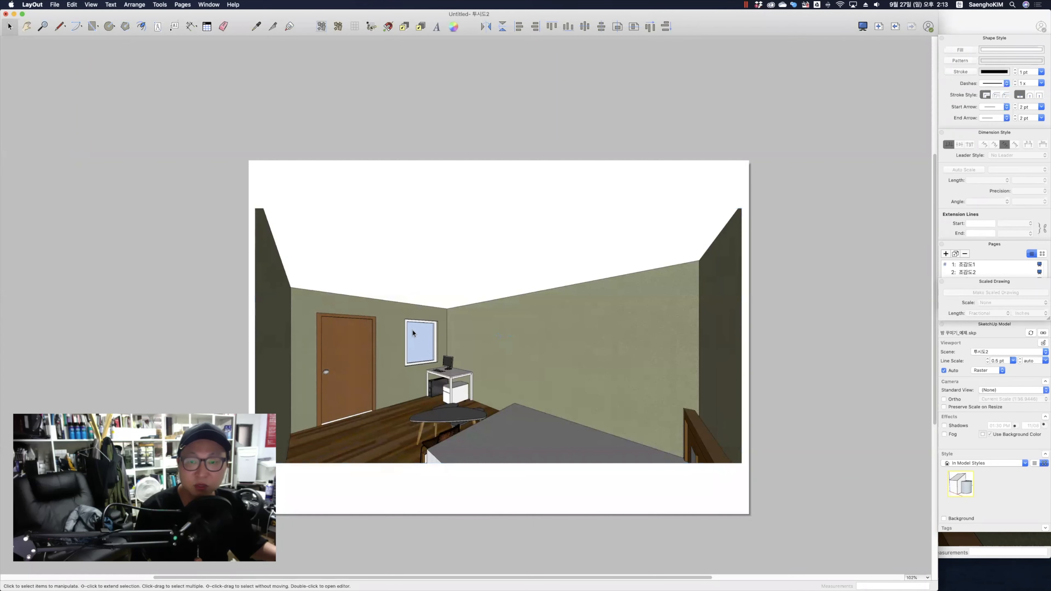
Duplicate the 투시도2 page and rename the new sixth page as 평면도
left_click(995, 251)
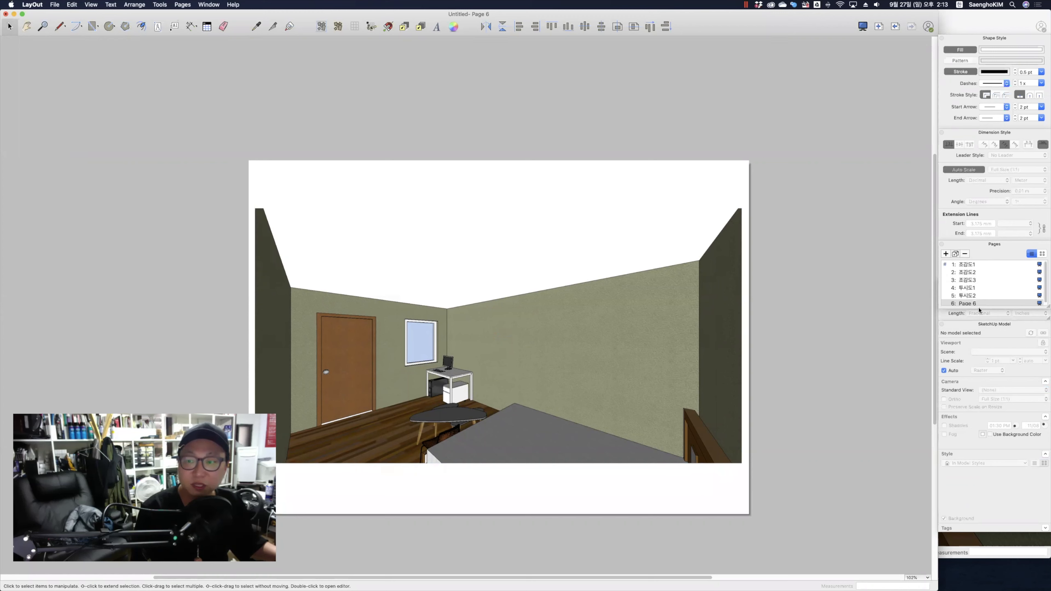
double_click(969, 303)
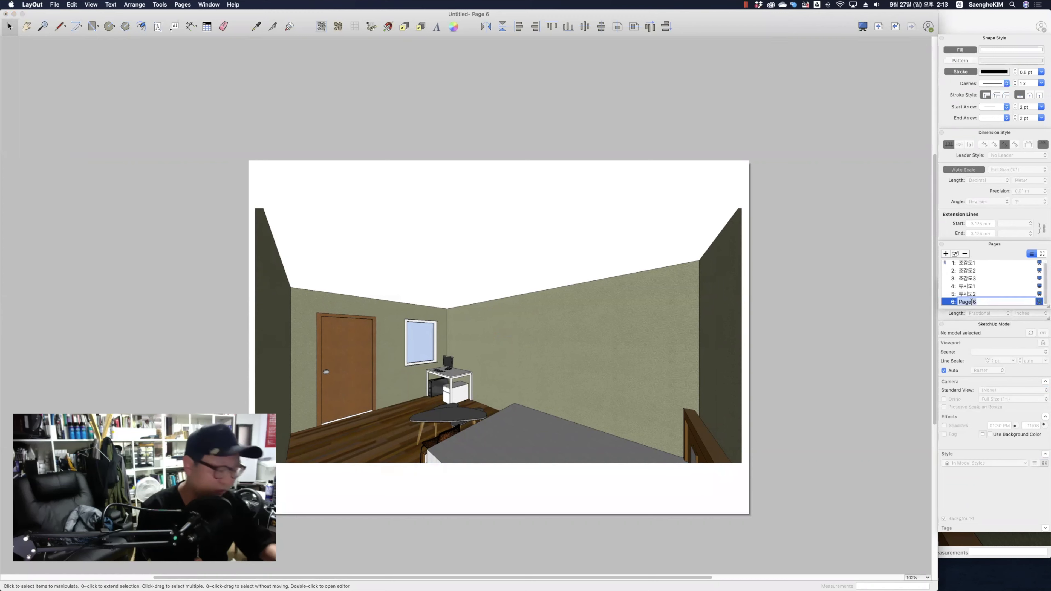
type("평ㅁ")
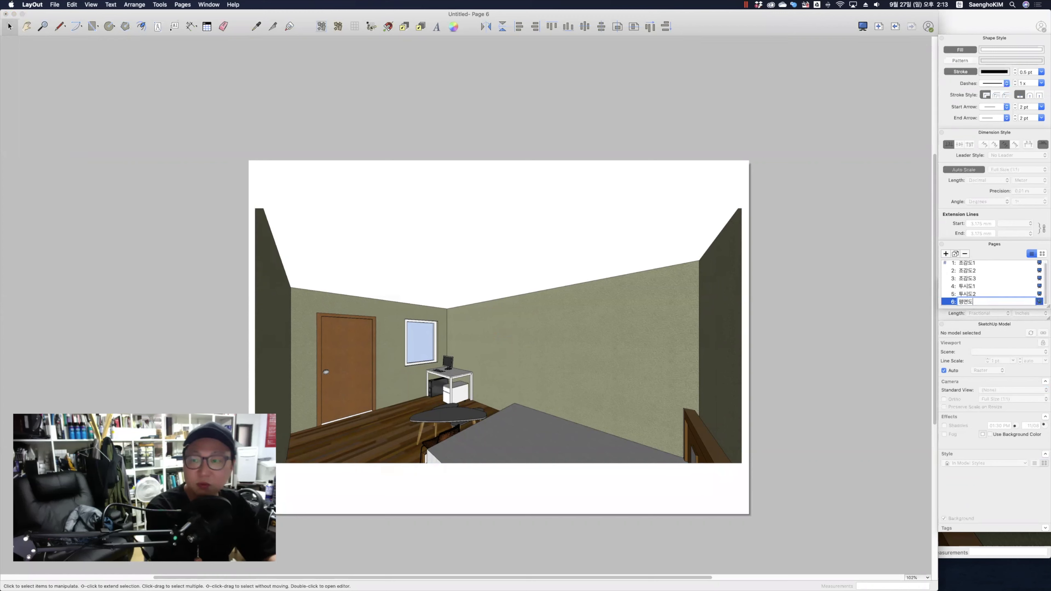
type("ㅕㄴ도")
key("Return")
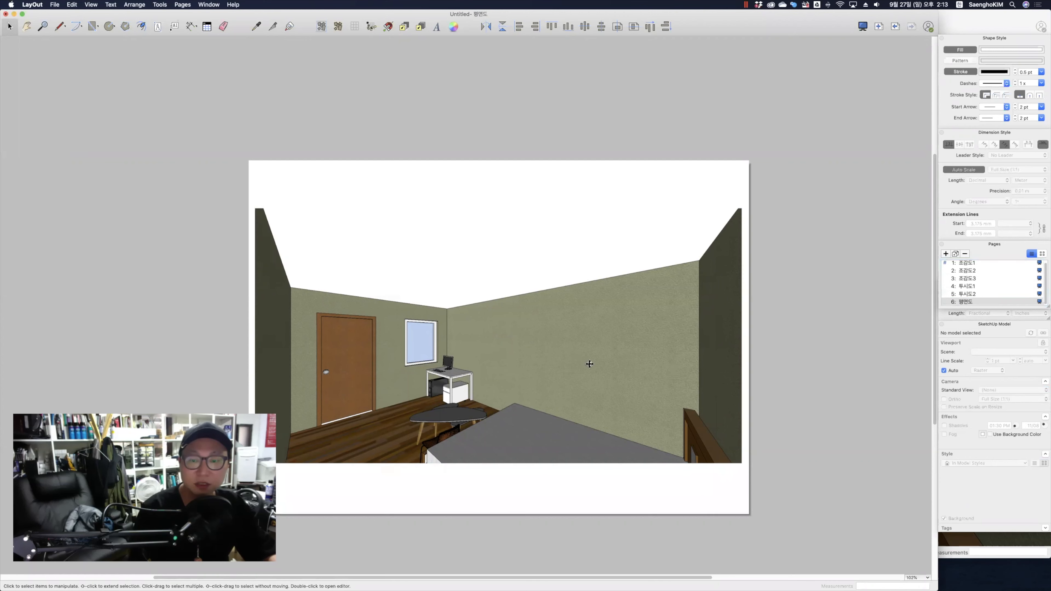
Switch the model viewport on the sixth page to the floor plan scene 평면도
left_click(590, 361)
right_click(591, 360)
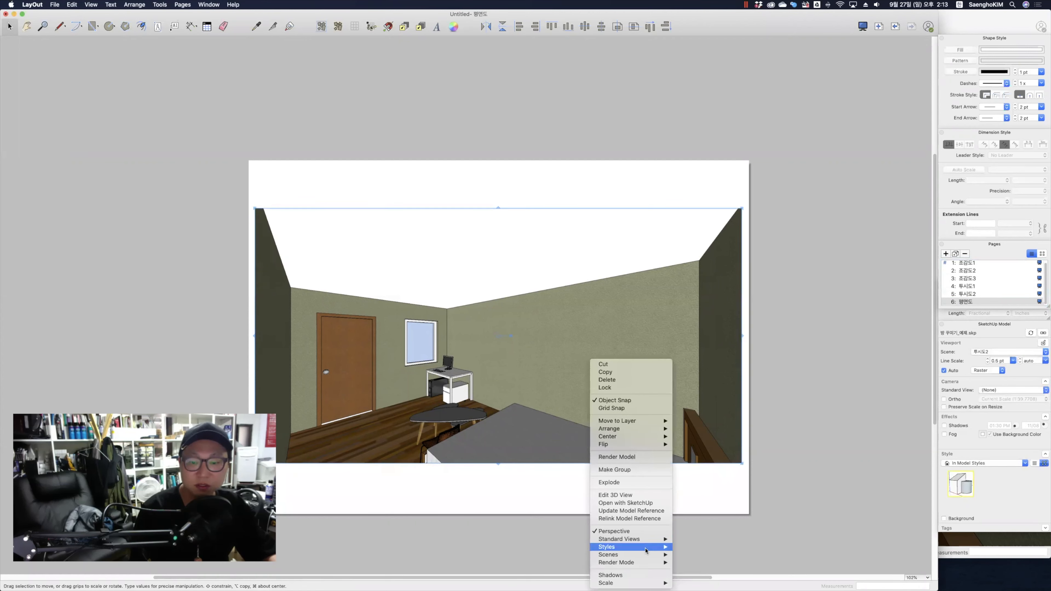
mouse_move(659, 555)
left_click(717, 560)
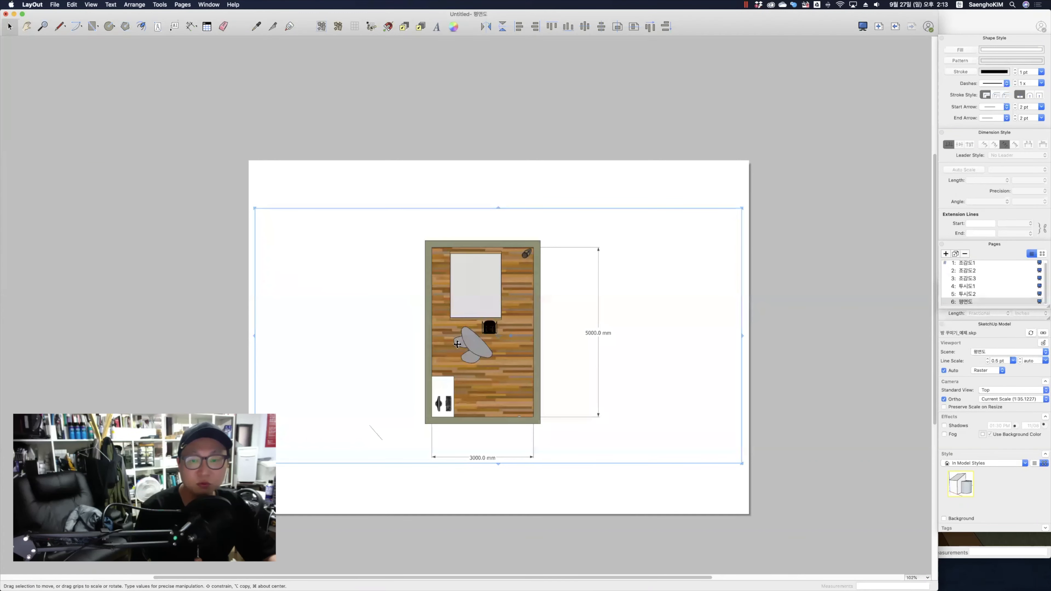
Enlarge the 평면도 viewport by extending its upper and lower edges almost to the page borders
left_click_drag(499, 208, 500, 177)
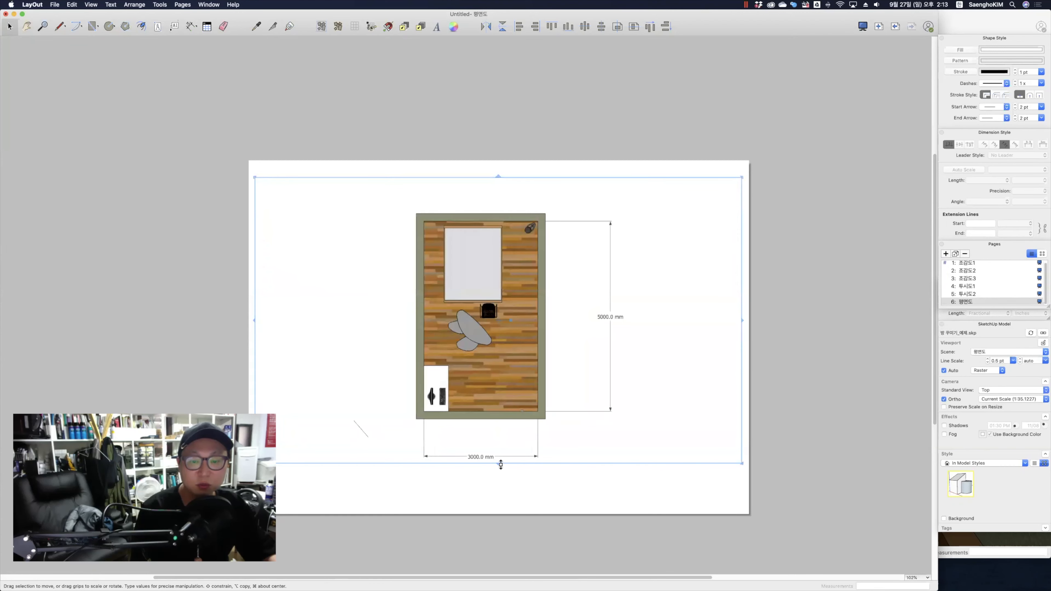
left_click_drag(500, 464, 501, 501)
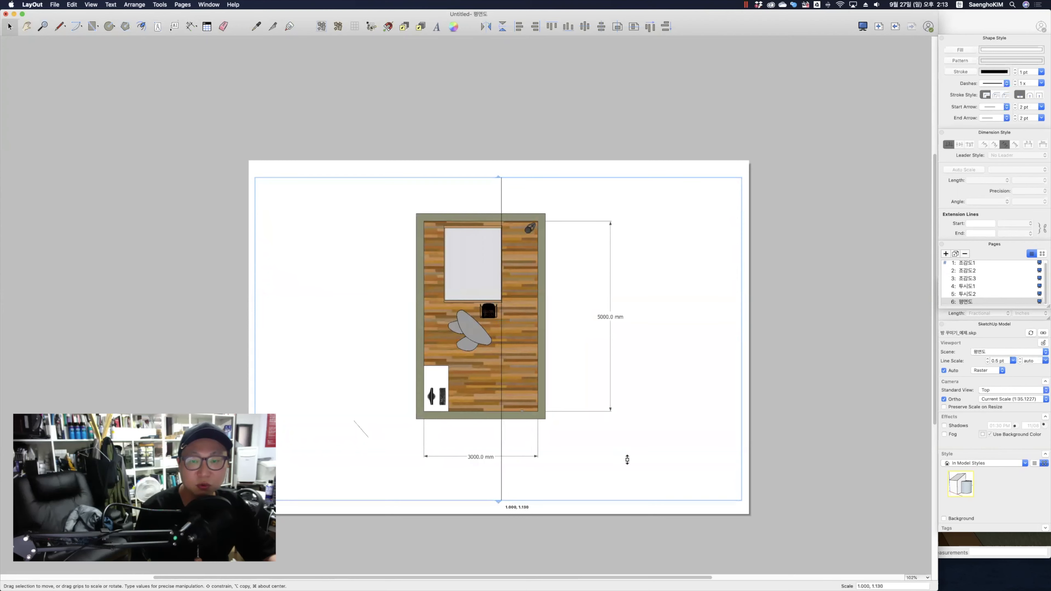
left_click(748, 446)
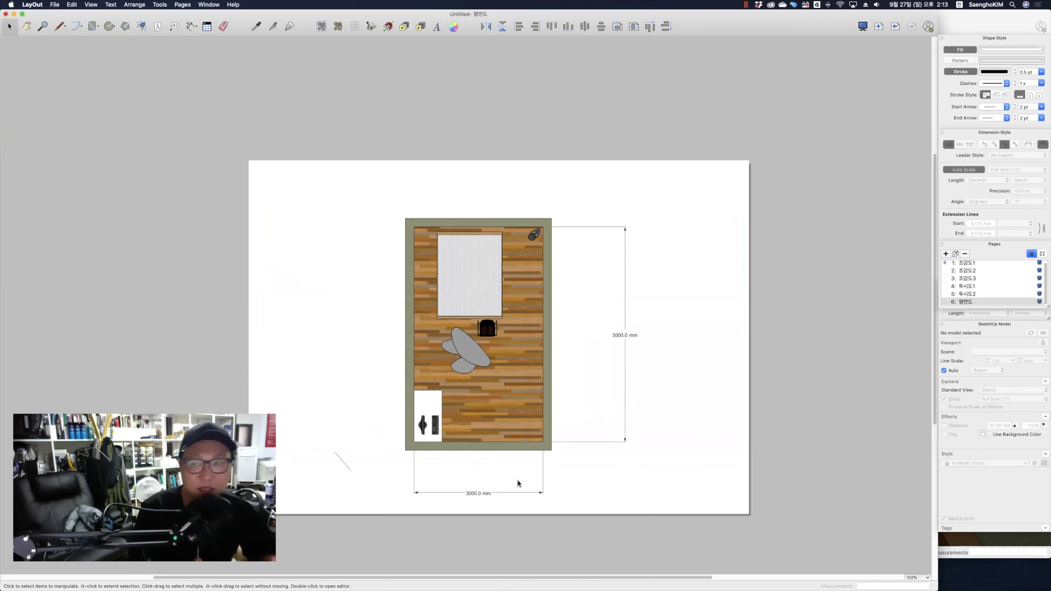
Set the scale of the floor plan viewport on the 평면도 page to 1mm:100mm (1:100)
left_click(525, 355)
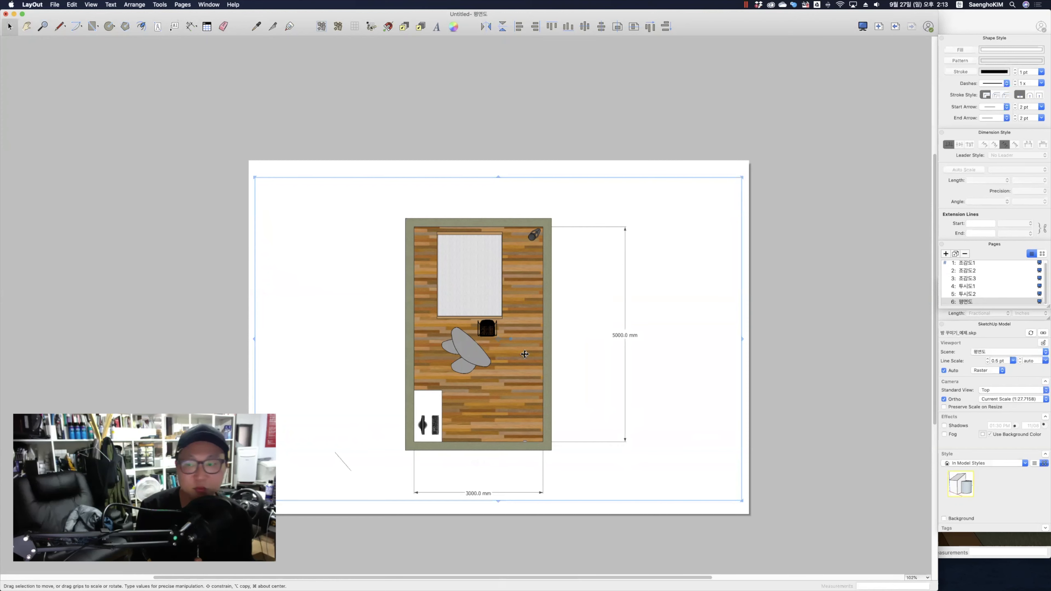
right_click(516, 310)
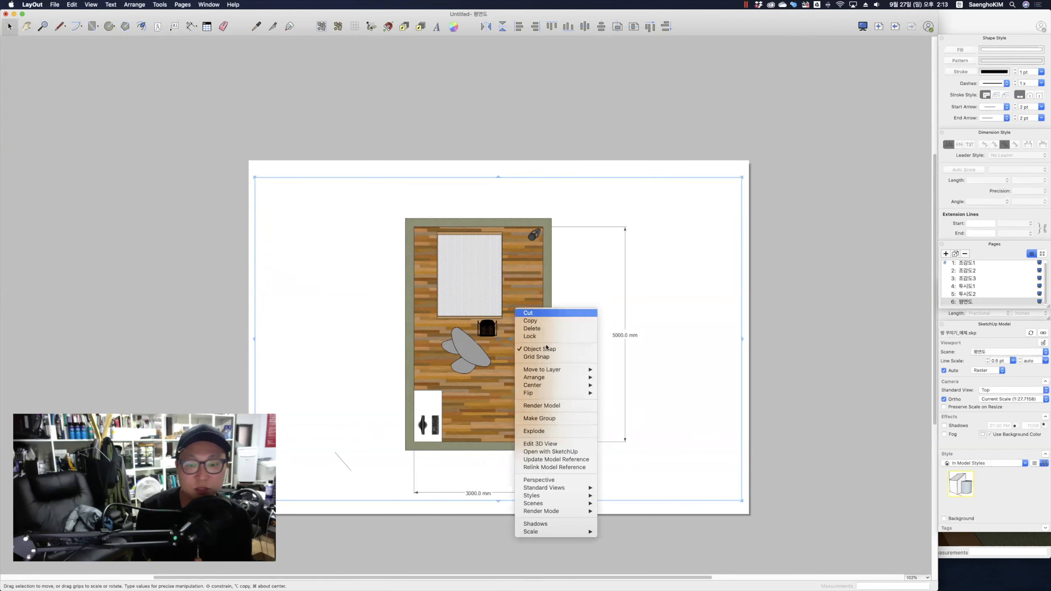
mouse_move(552, 500)
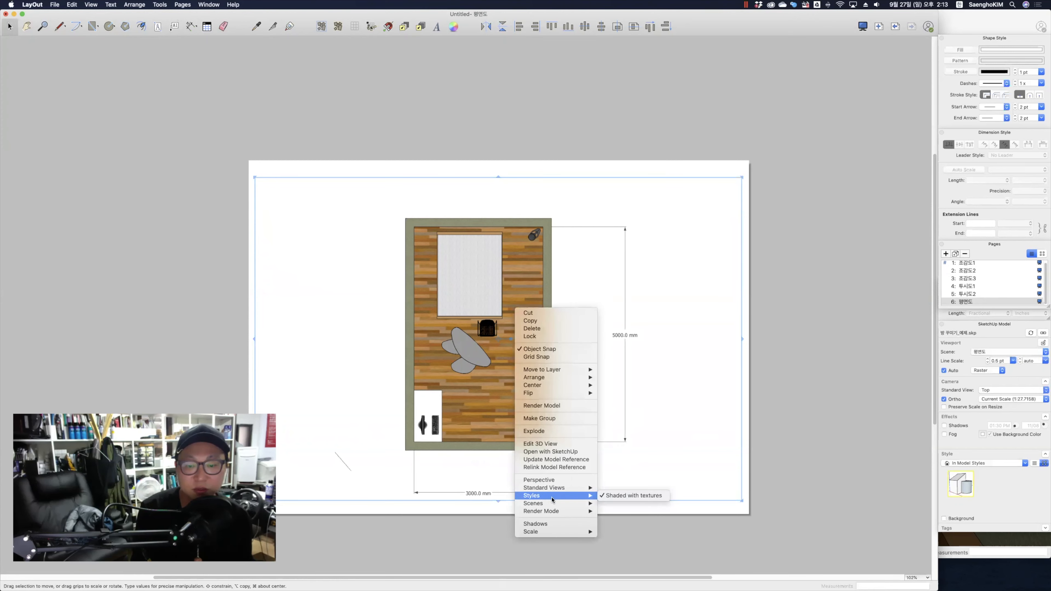
mouse_move(556, 533)
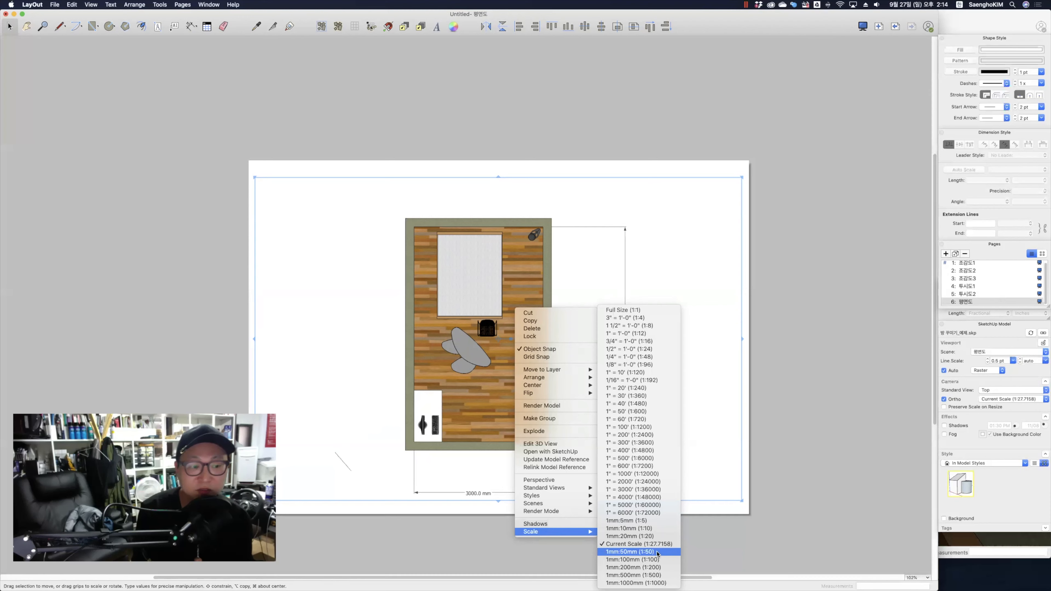
left_click(657, 560)
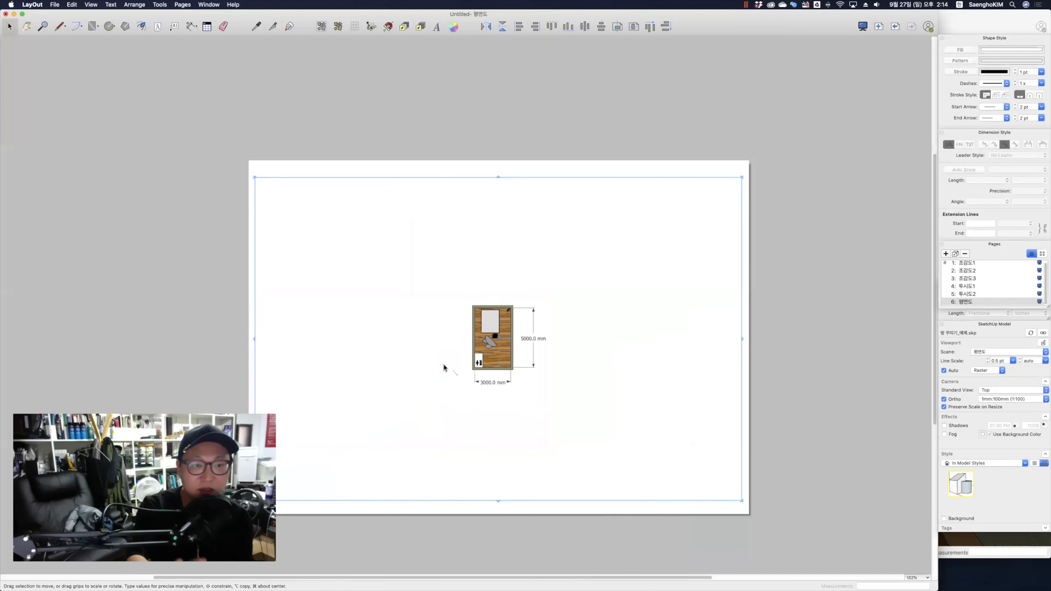
Change the floor plan viewport's scale to 1mm:50mm (1:50)
right_click(501, 330)
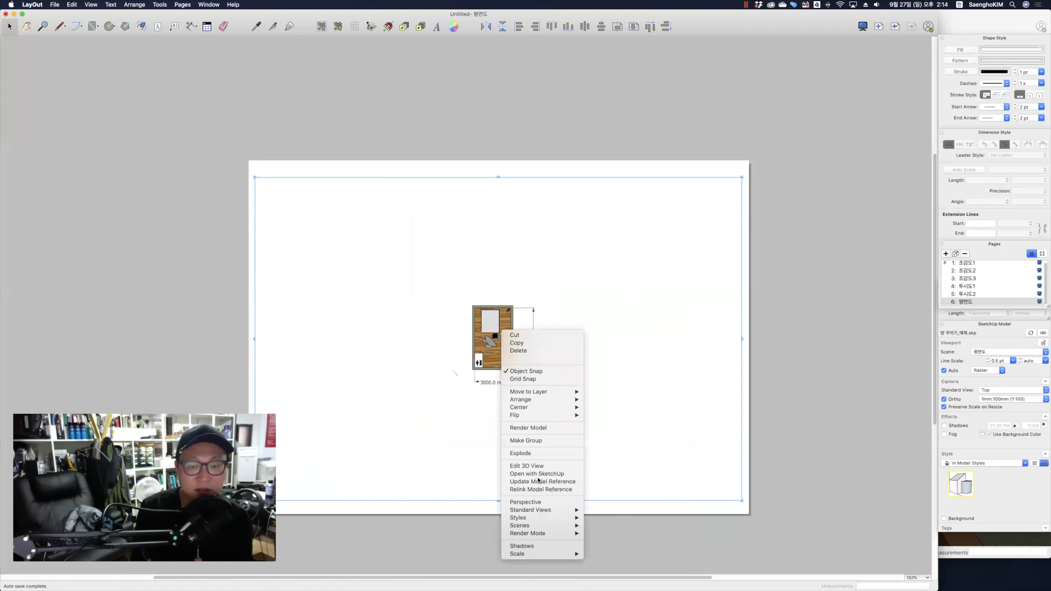
mouse_move(546, 554)
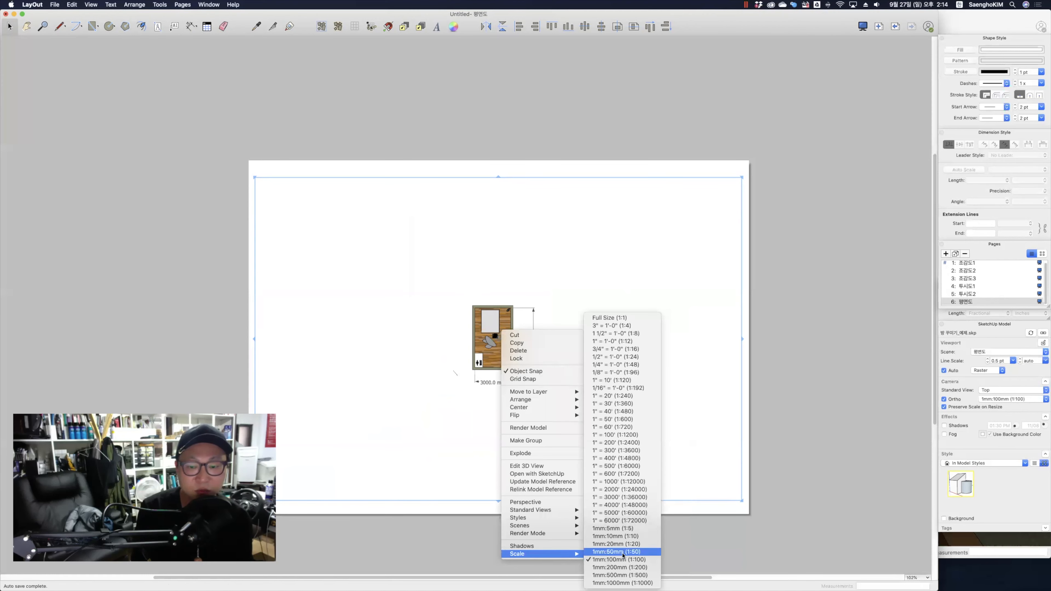
left_click(613, 553)
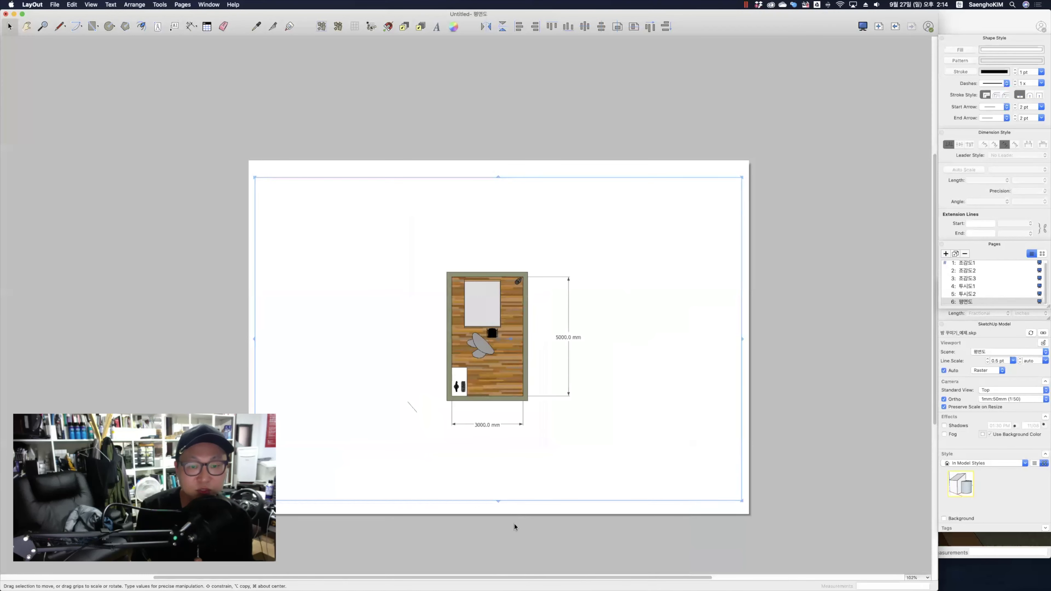
Enlarge the floor plan drawing by setting its viewport scale to 1mm:20mm (1:20)
right_click(512, 377)
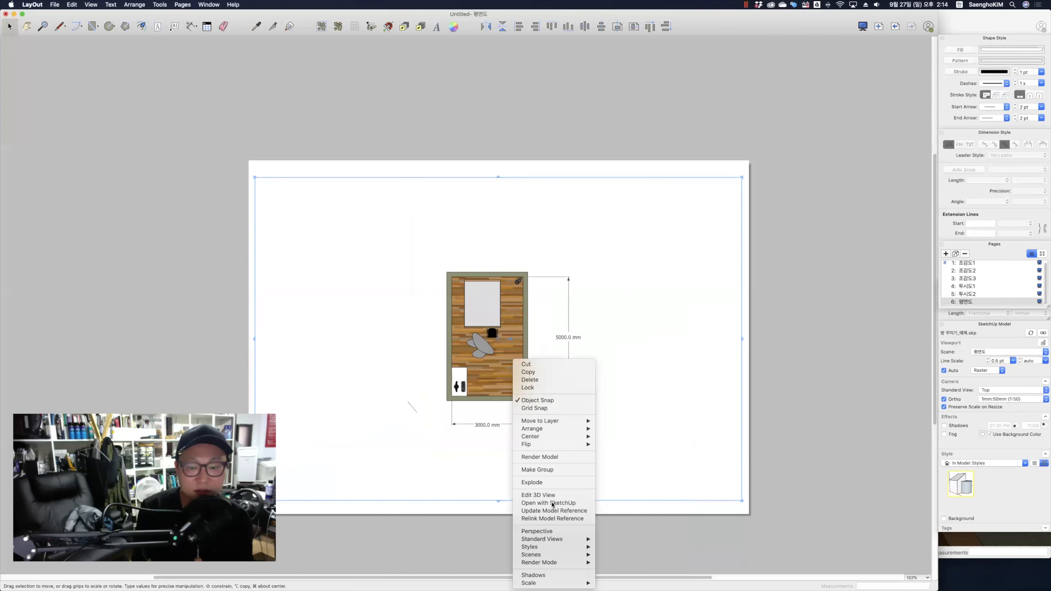
mouse_move(551, 583)
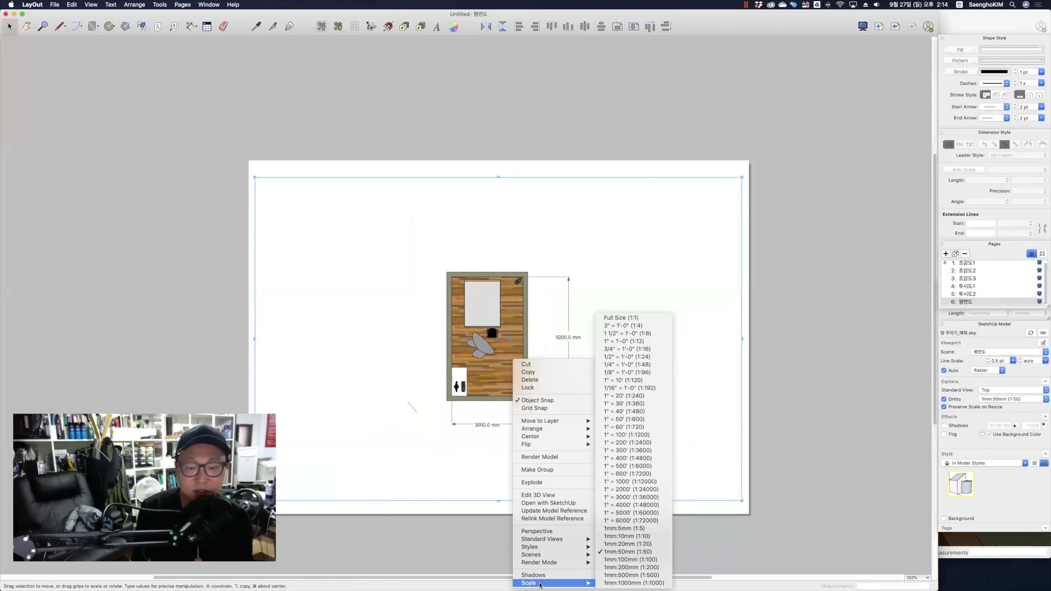
left_click(632, 545)
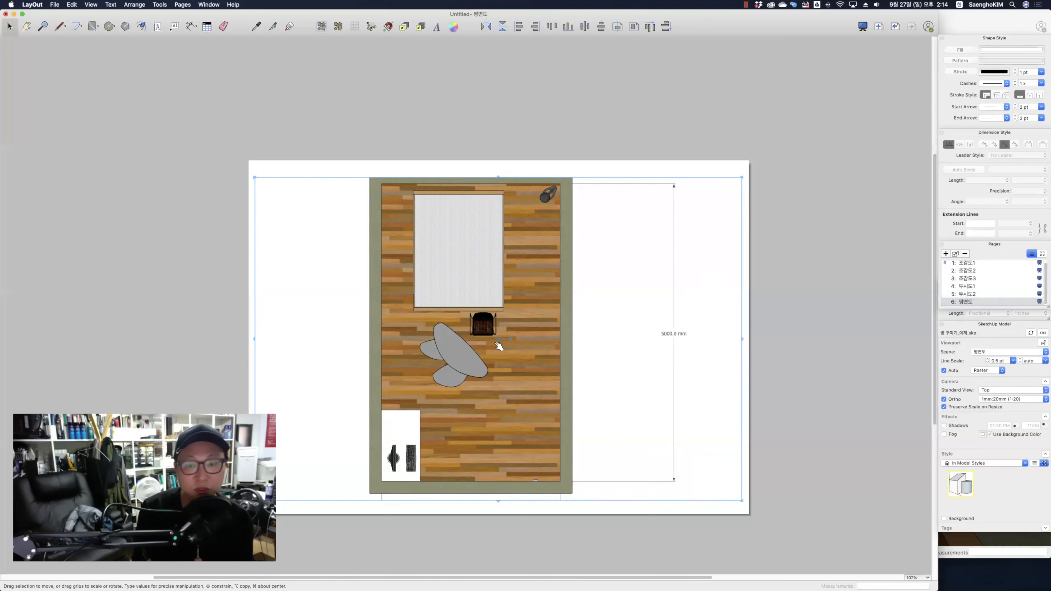
Rotate the floor plan viewport 90 degrees clockwise and widen it on both sides beyond the room's short walls
left_click_drag(514, 338, 499, 369)
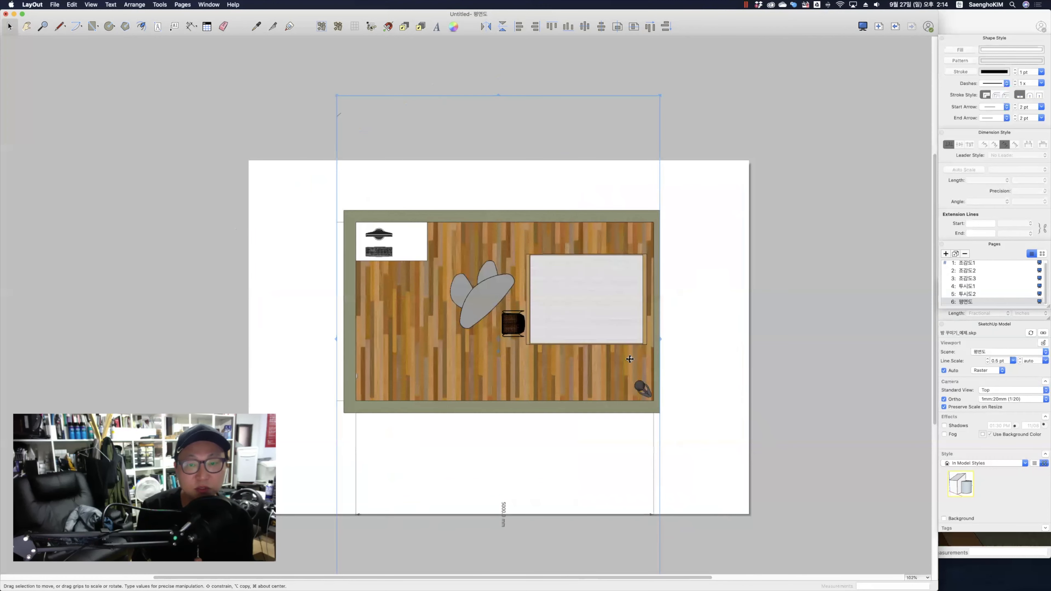
left_click_drag(660, 338, 710, 339)
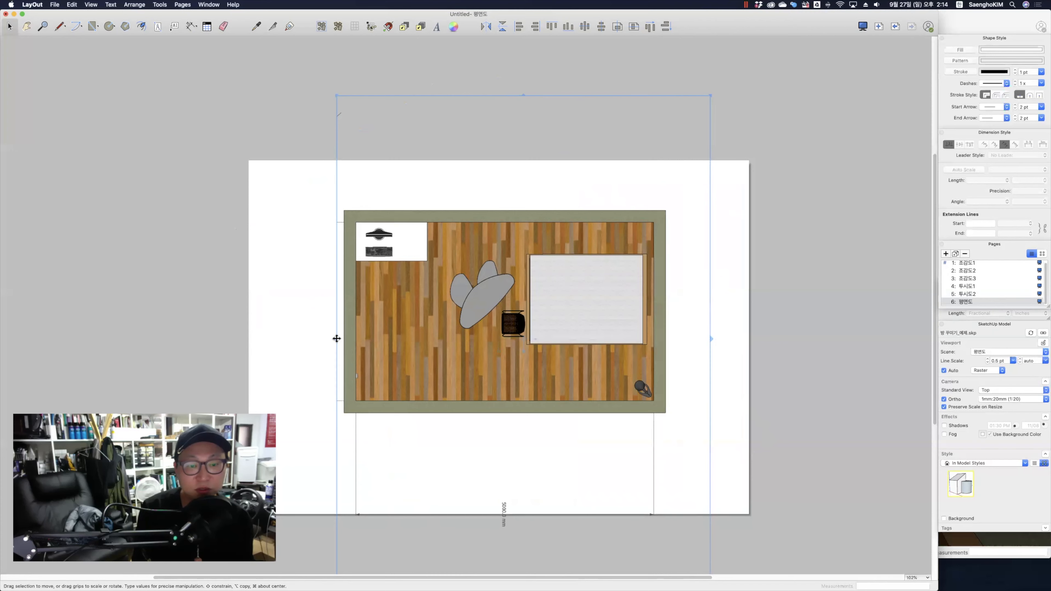
left_click_drag(336, 340, 287, 340)
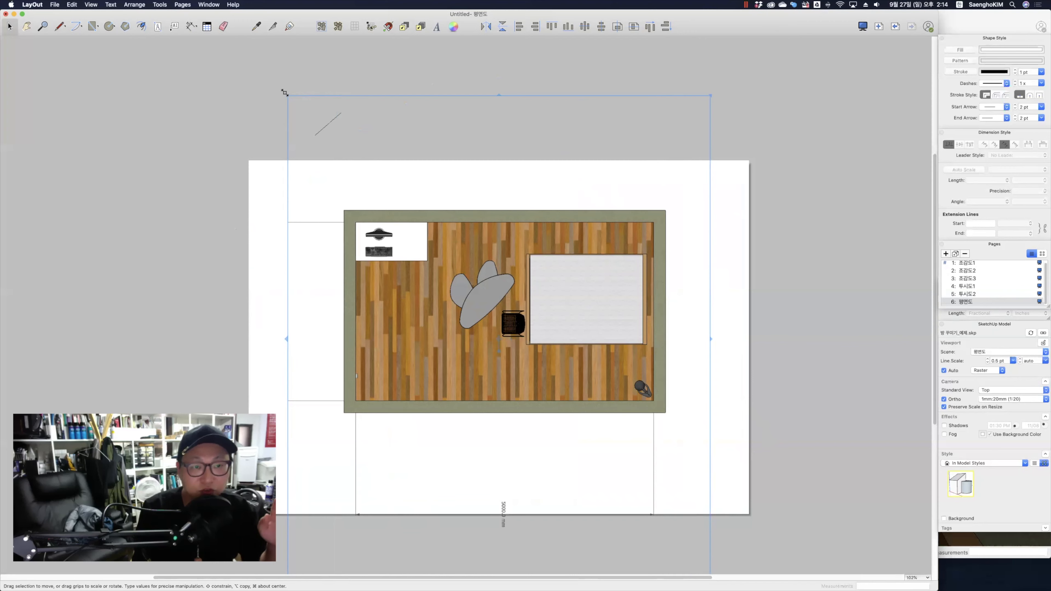
Crop the rotated floor plan viewport's upper and lower edges to just outside the room's long walls, narrowing its left side slightly
left_click_drag(285, 93, 311, 184)
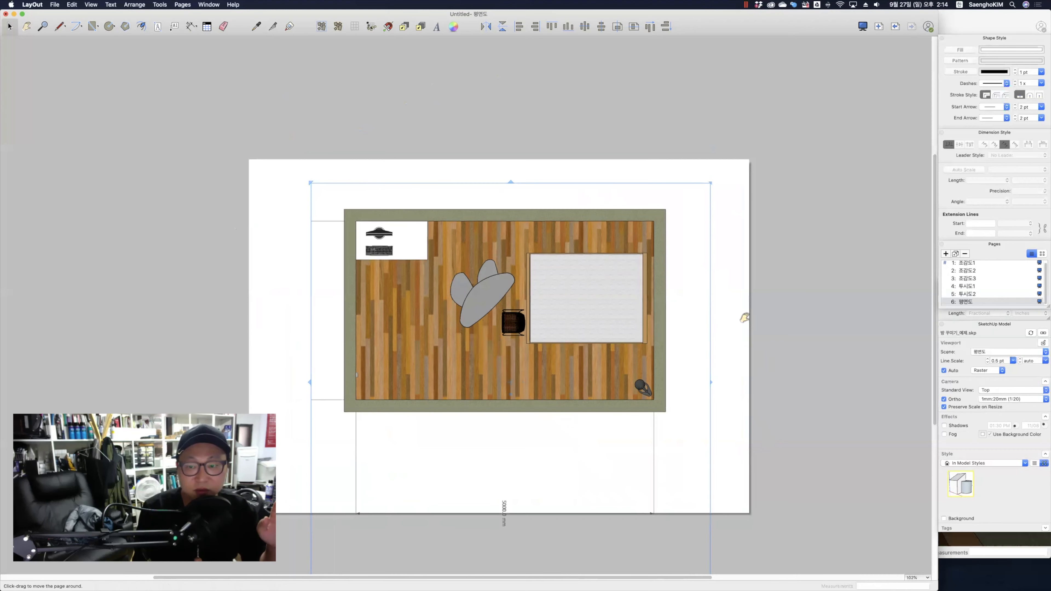
scroll(744, 318, "down", 5)
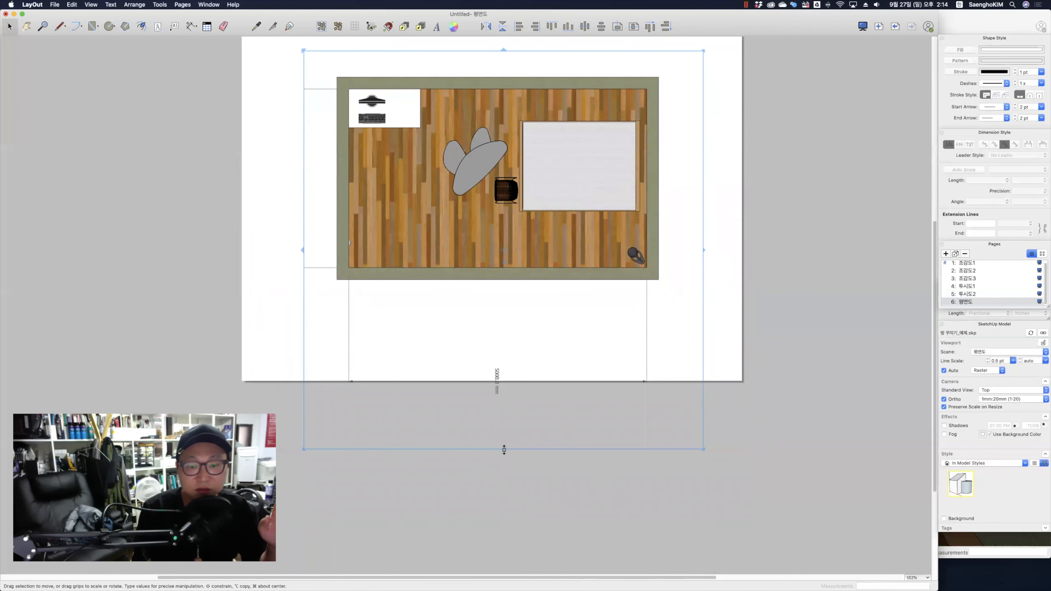
left_click_drag(504, 450, 504, 310)
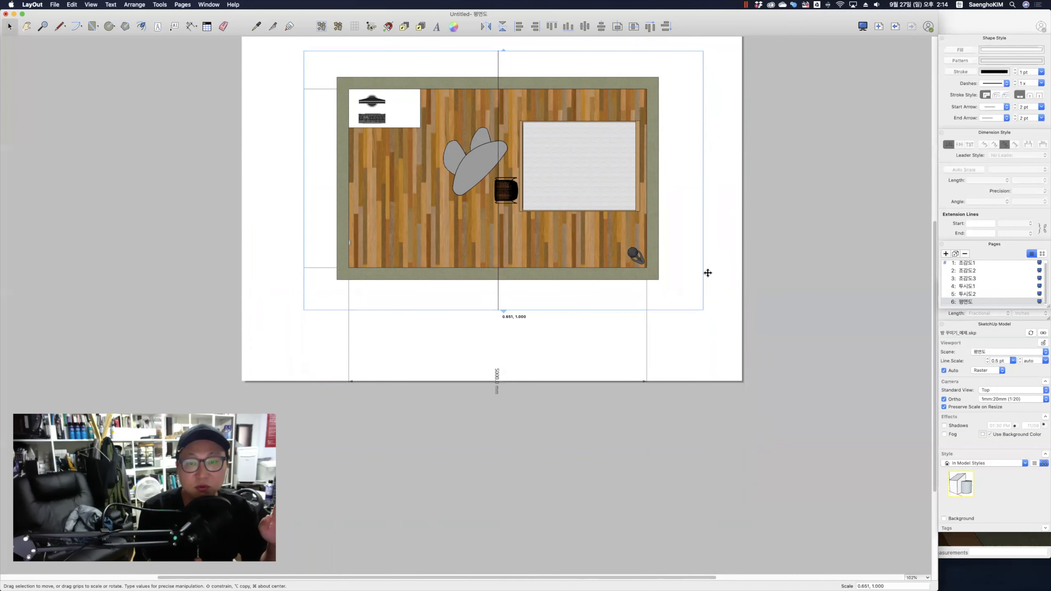
scroll(711, 244, "up", 3)
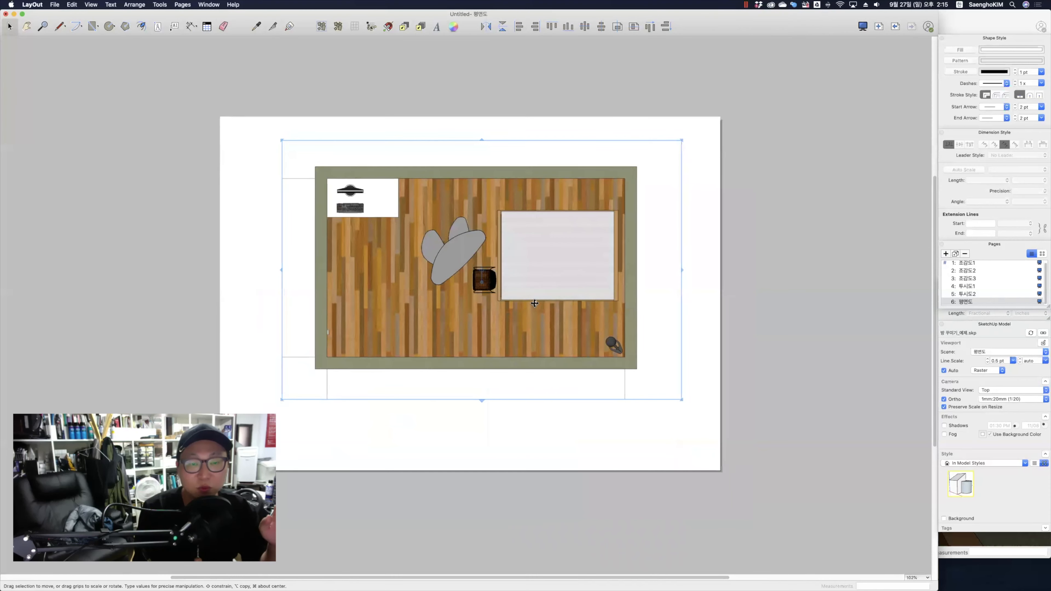
right_click(546, 281)
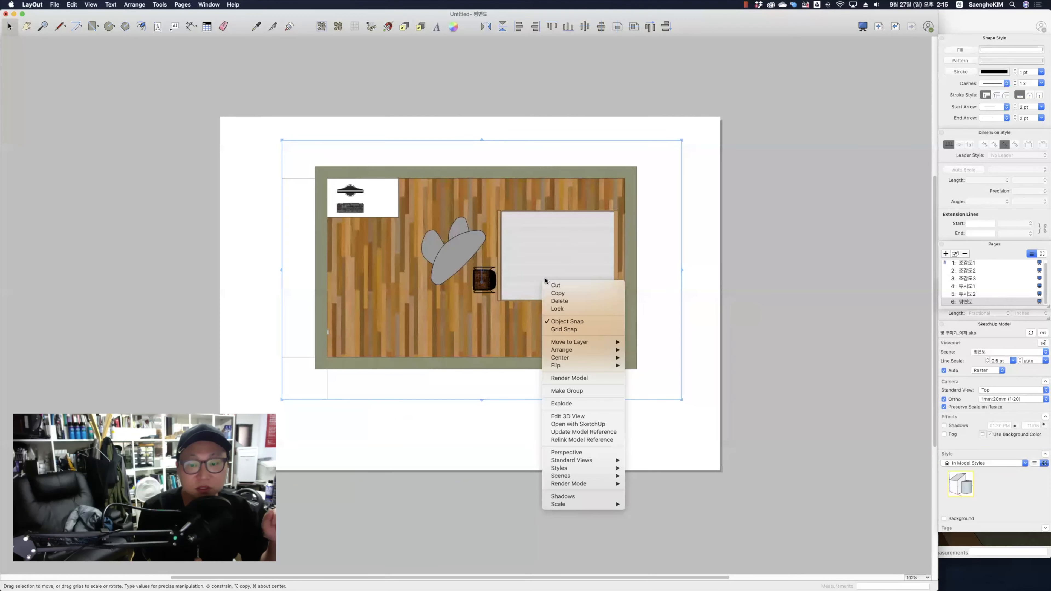
mouse_move(608, 504)
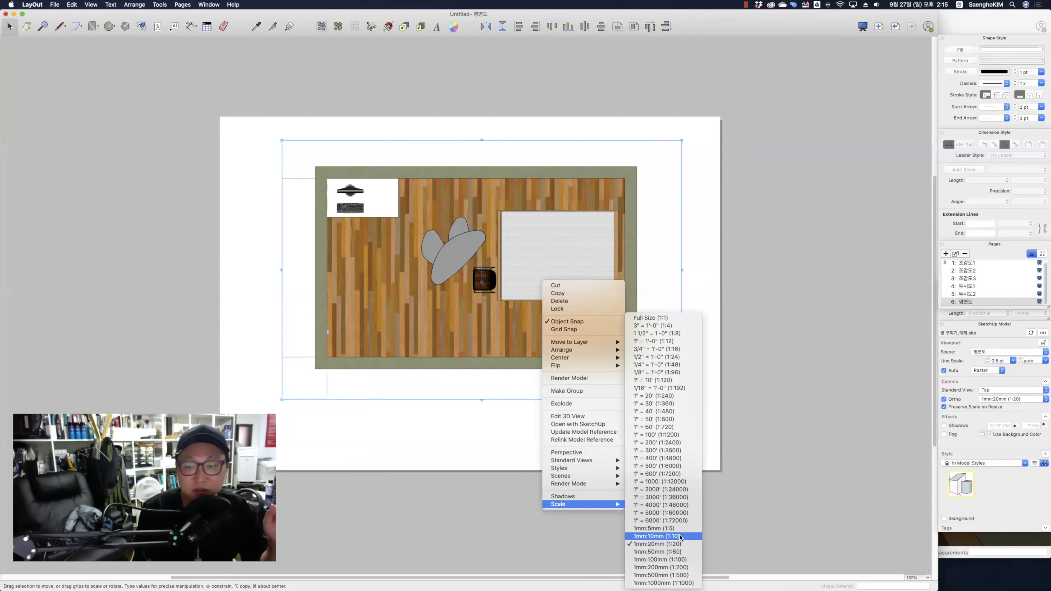
left_click(800, 397)
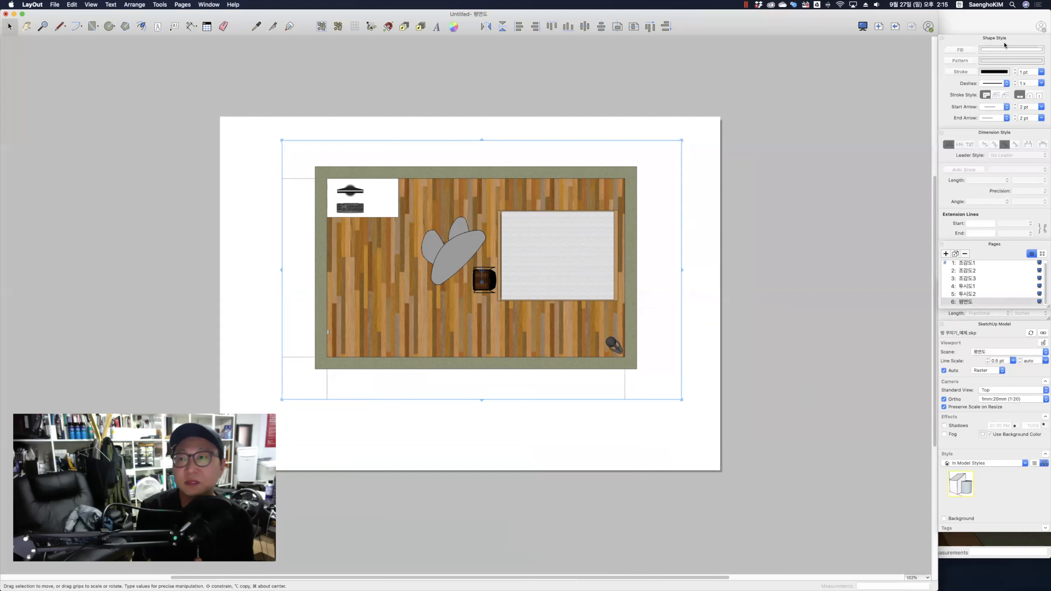
Detach the SketchUp Model settings from the docked group and place them in the empty area left of the page
mouse_move(1006, 40)
left_mouse_down()
mouse_move(946, 65)
mouse_move(992, 25)
left_mouse_up()
left_click(1045, 284)
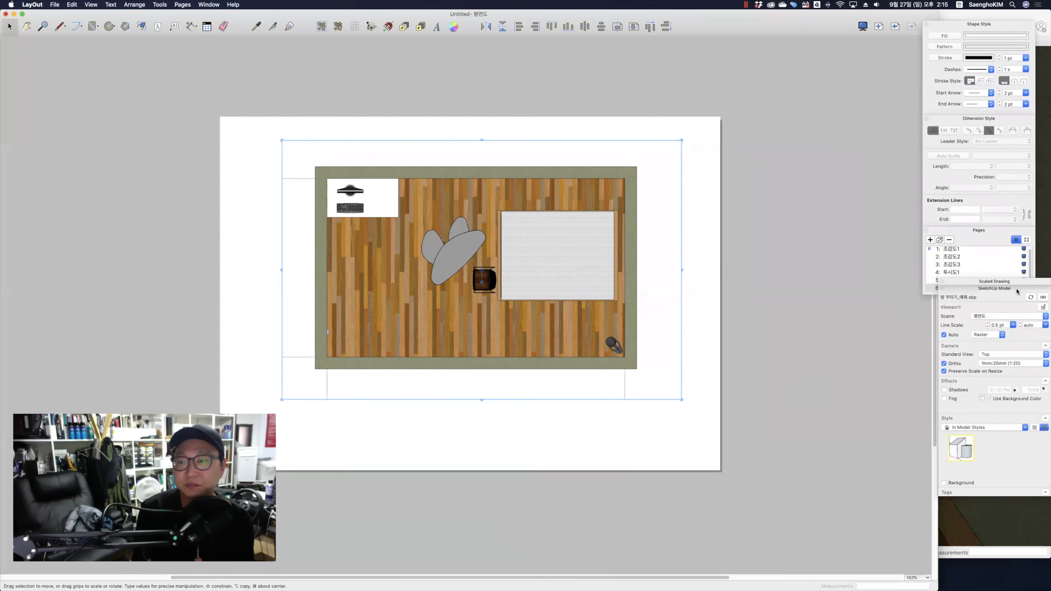
left_click(1027, 285)
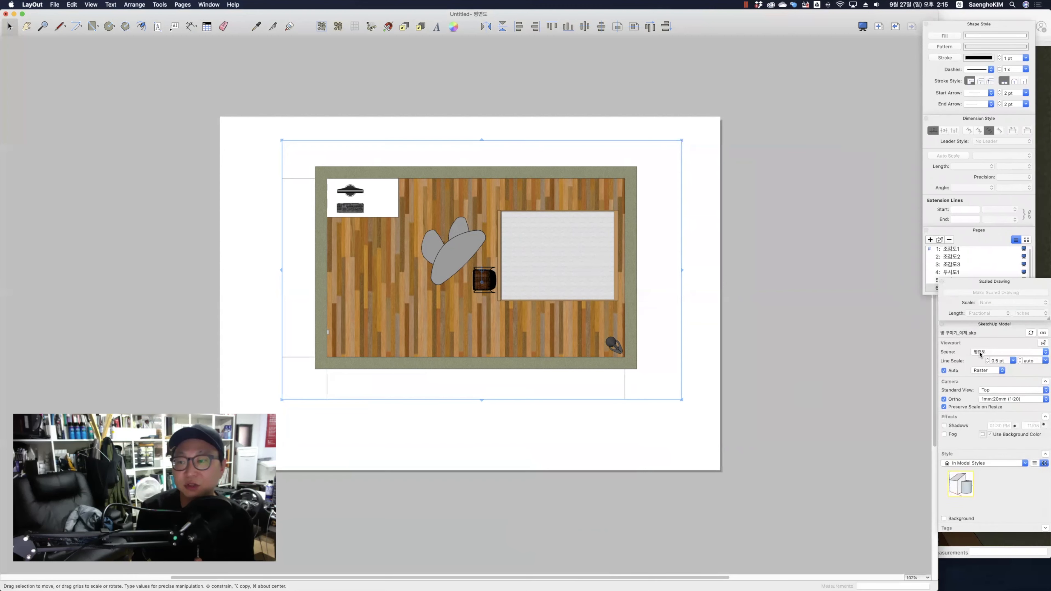
mouse_move(1013, 329)
left_mouse_down()
mouse_move(985, 331)
mouse_move(803, 188)
mouse_move(686, 171)
mouse_move(94, 177)
left_mouse_up()
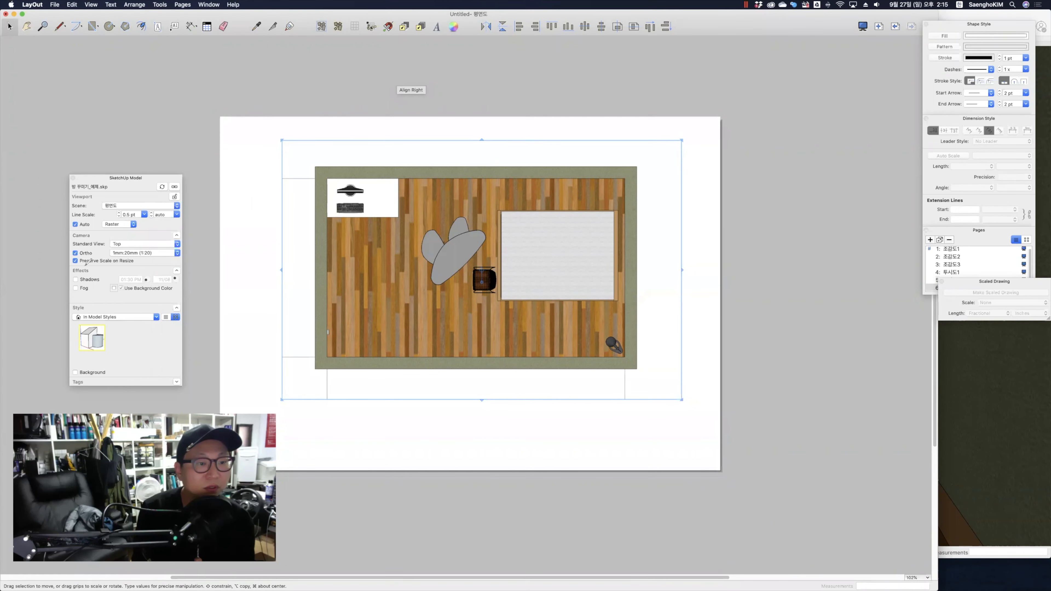
mouse_move(166, 261)
left_mouse_down()
mouse_move(68, 259)
mouse_move(171, 229)
mouse_move(146, 272)
left_mouse_up()
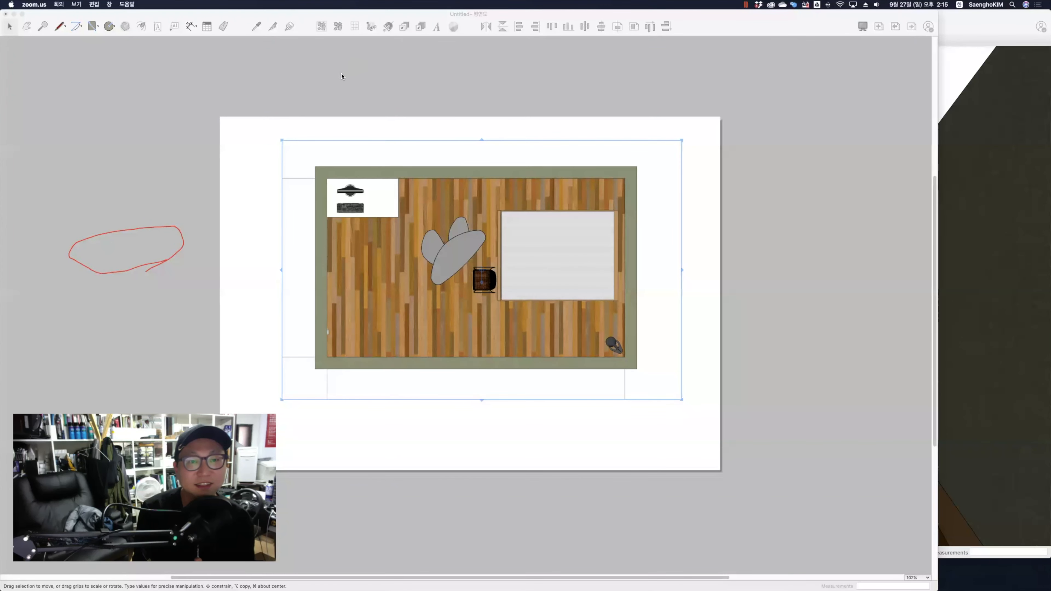
left_click(341, 100)
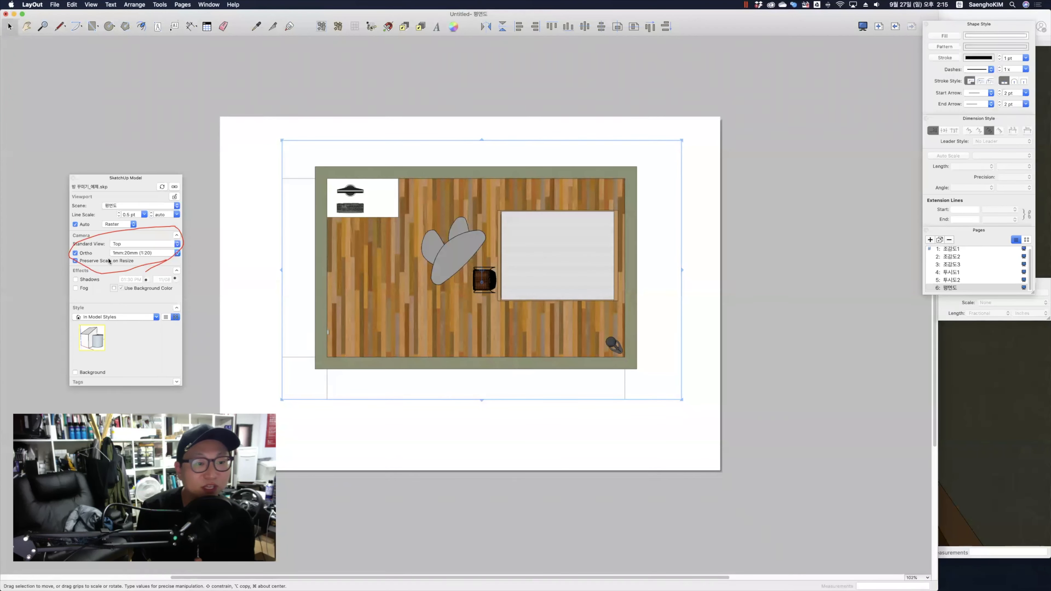
Add a custom 1:30 scale to the scale preferences, with 1.0 mm on paper equal to 30 in the model
left_click(177, 253)
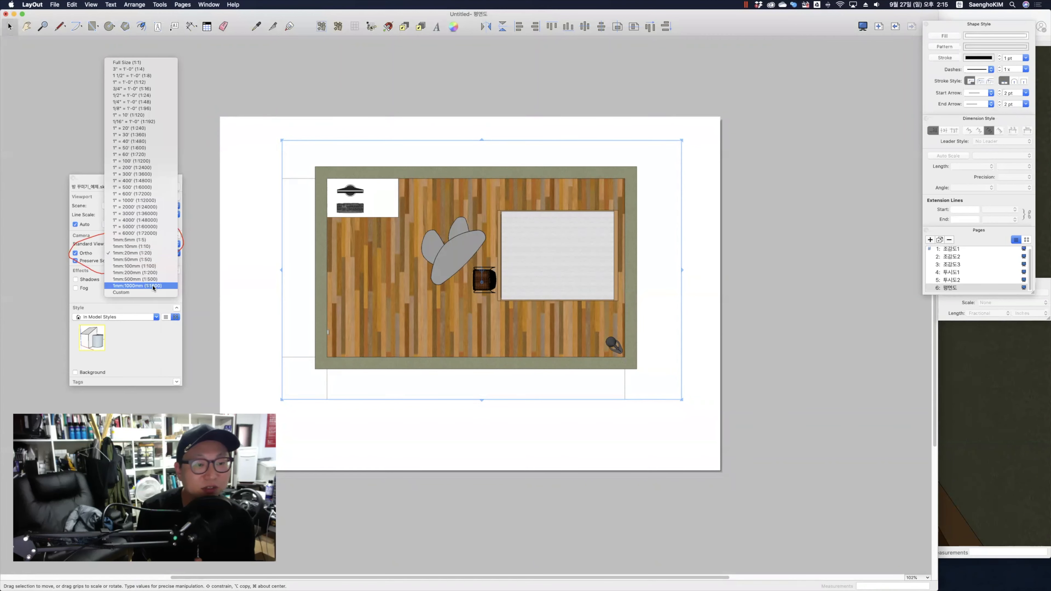
left_click(120, 293)
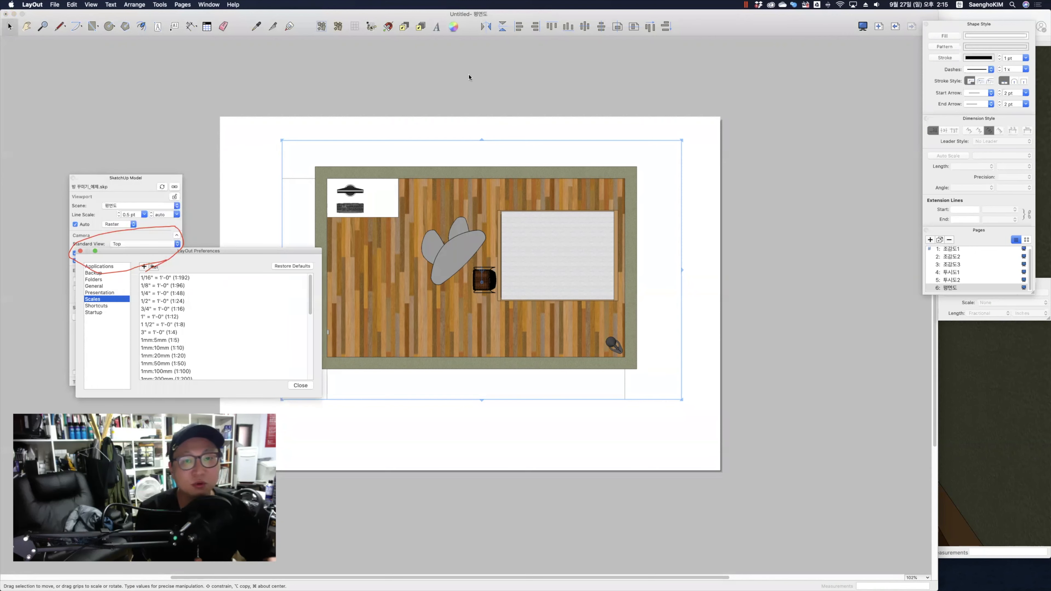
right_click(572, 71)
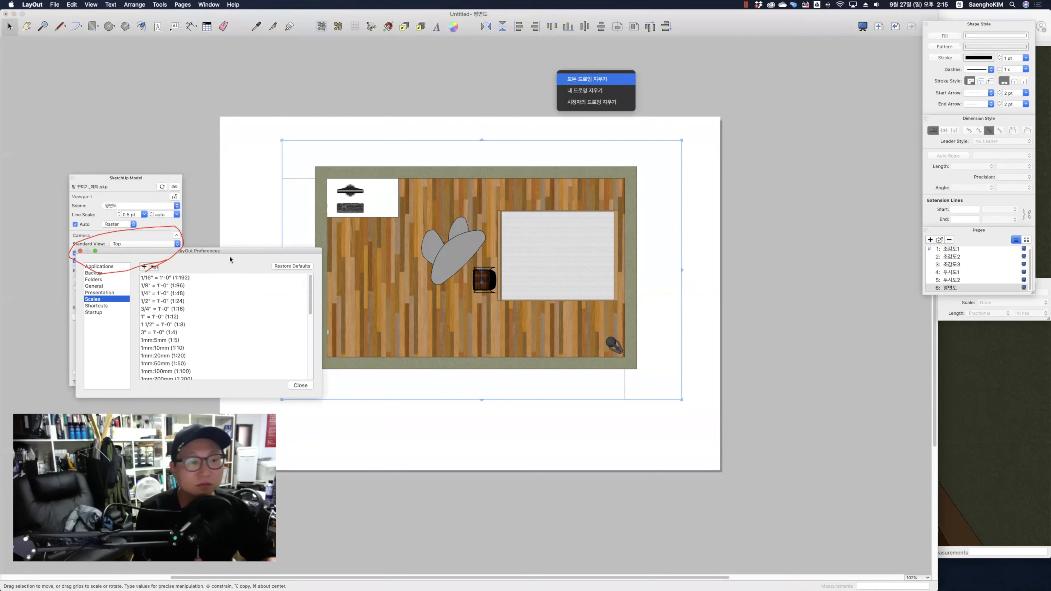
key("Return")
left_click(143, 267)
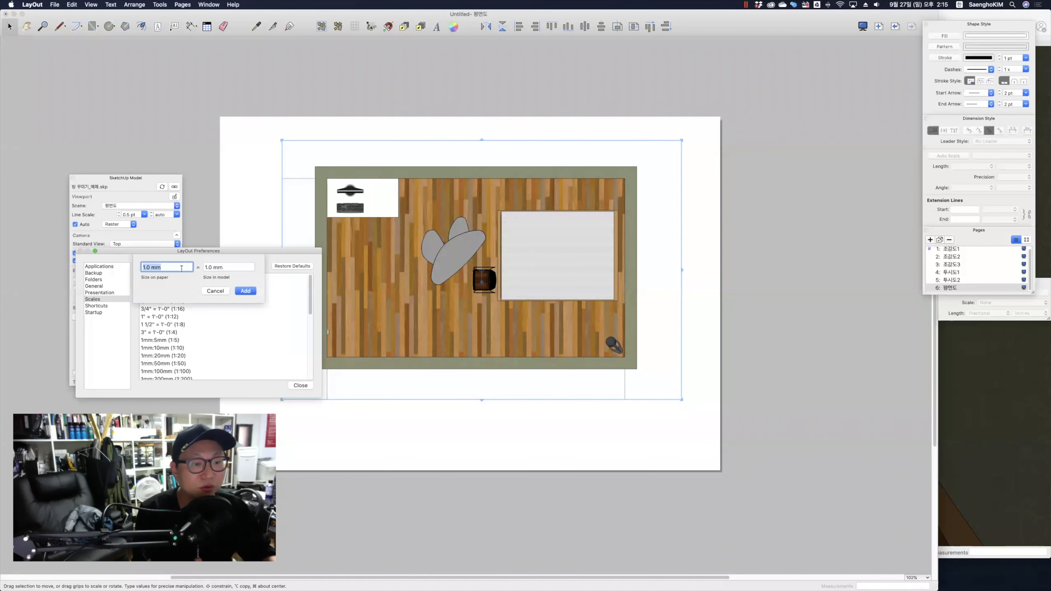
left_click(169, 266)
key("Tab")
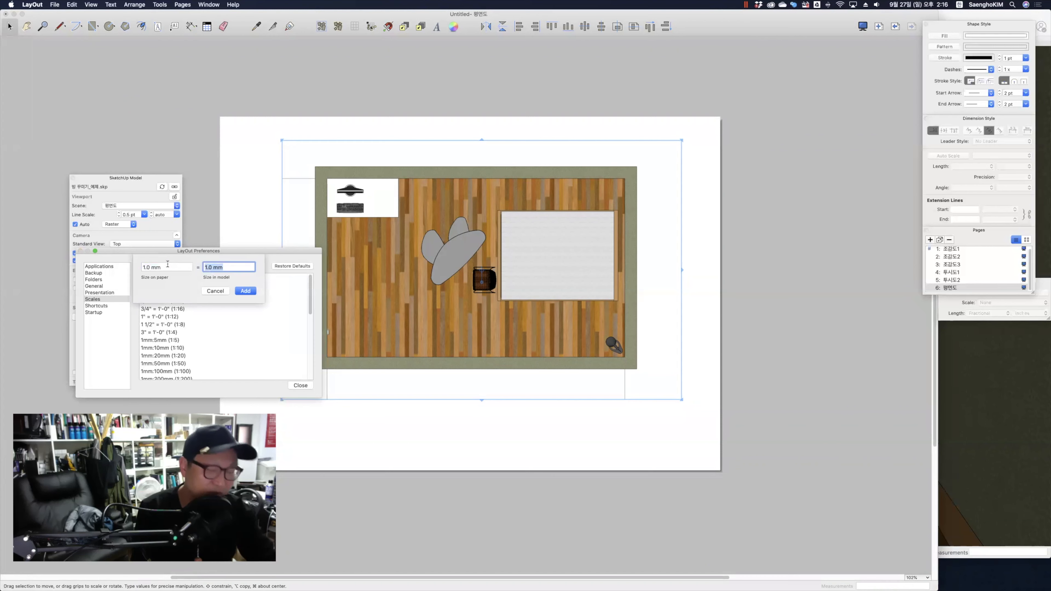
type("30")
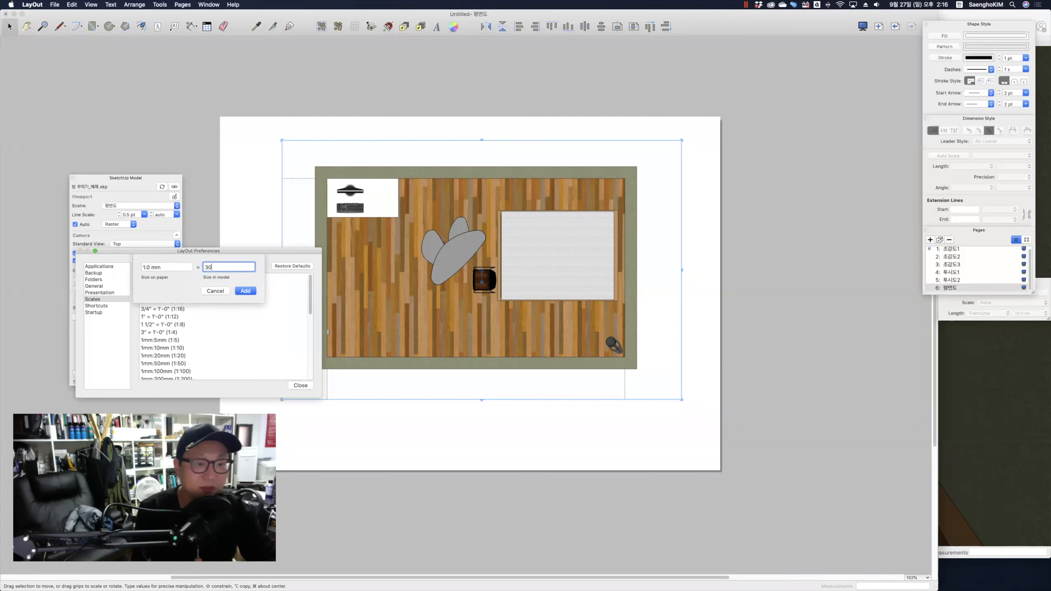
left_click(245, 291)
scroll(282, 324, "down", 10)
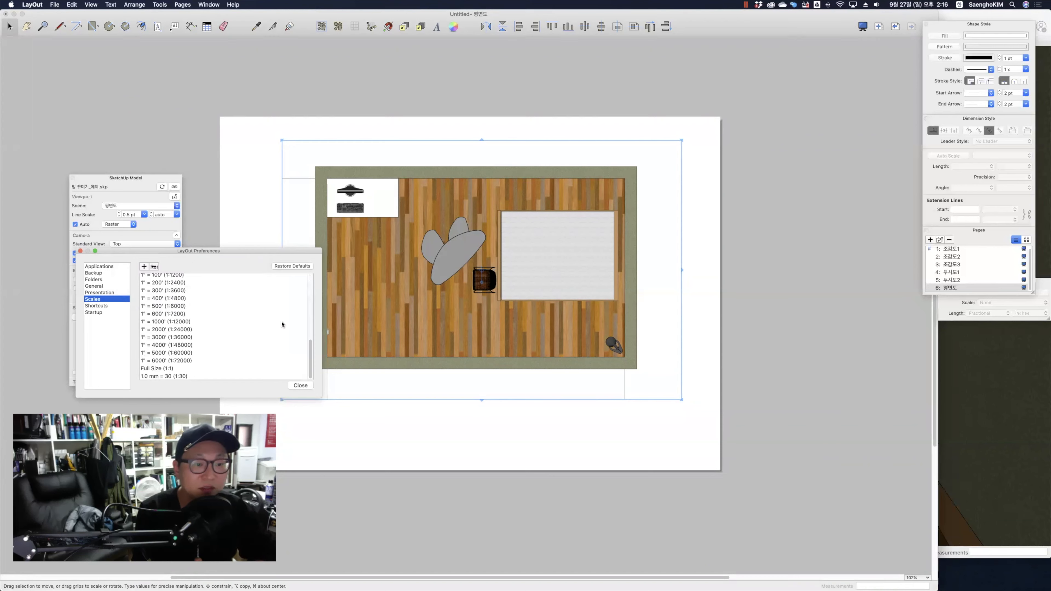
left_click(180, 376)
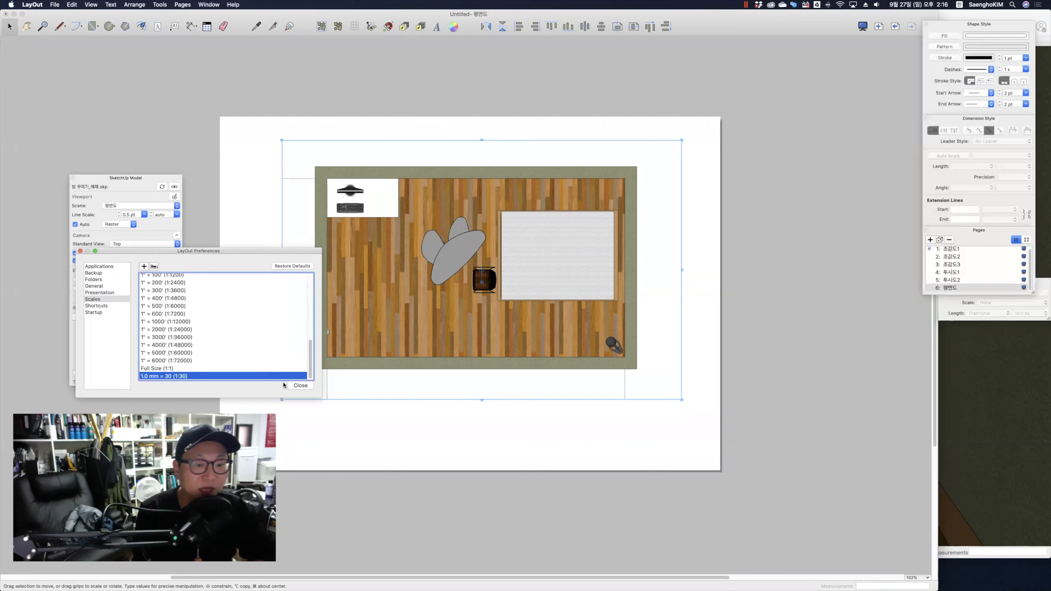
left_click(300, 387)
Examine the scale, scene and style options available for the floor plan viewport
left_click(177, 253)
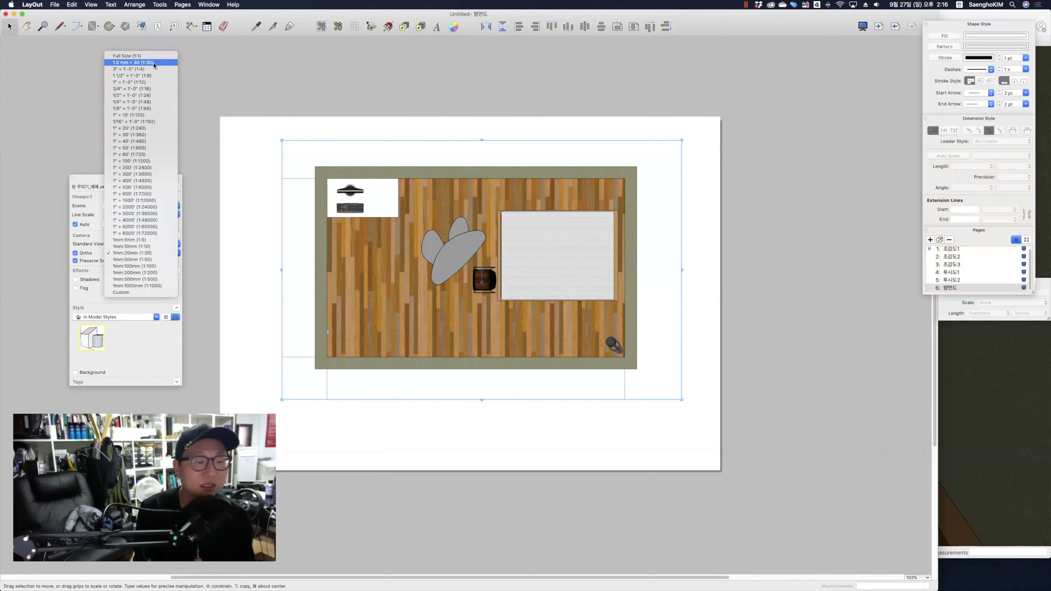
left_click(147, 308)
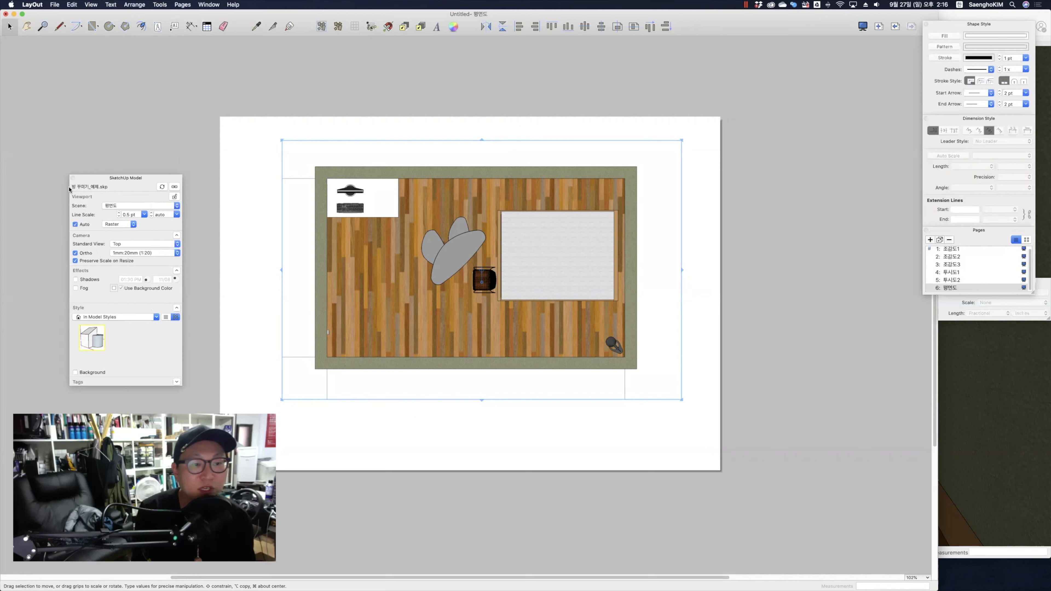
left_click(162, 206)
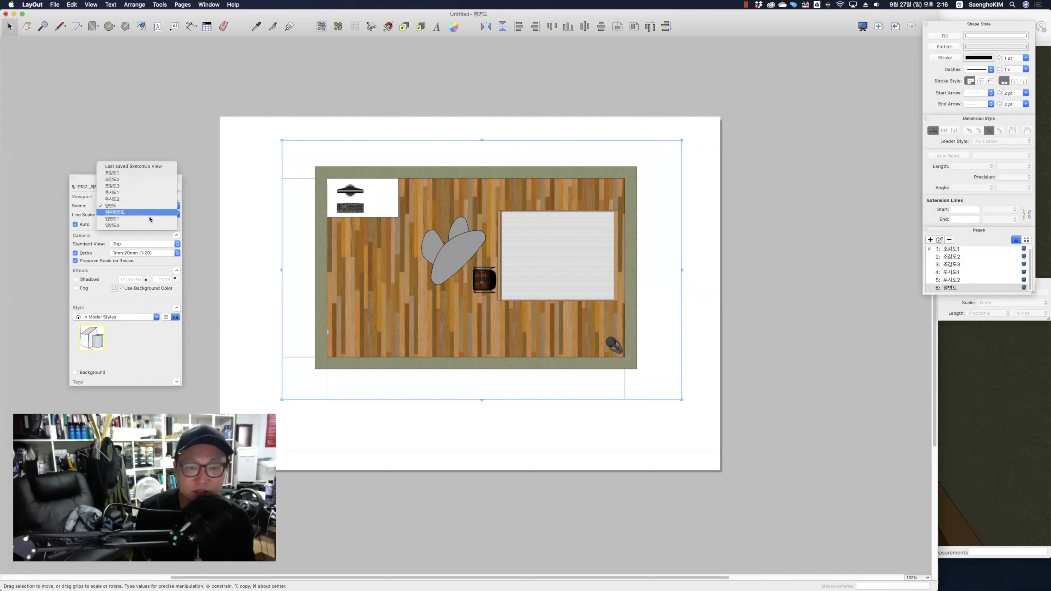
left_click(90, 182)
left_click(150, 253)
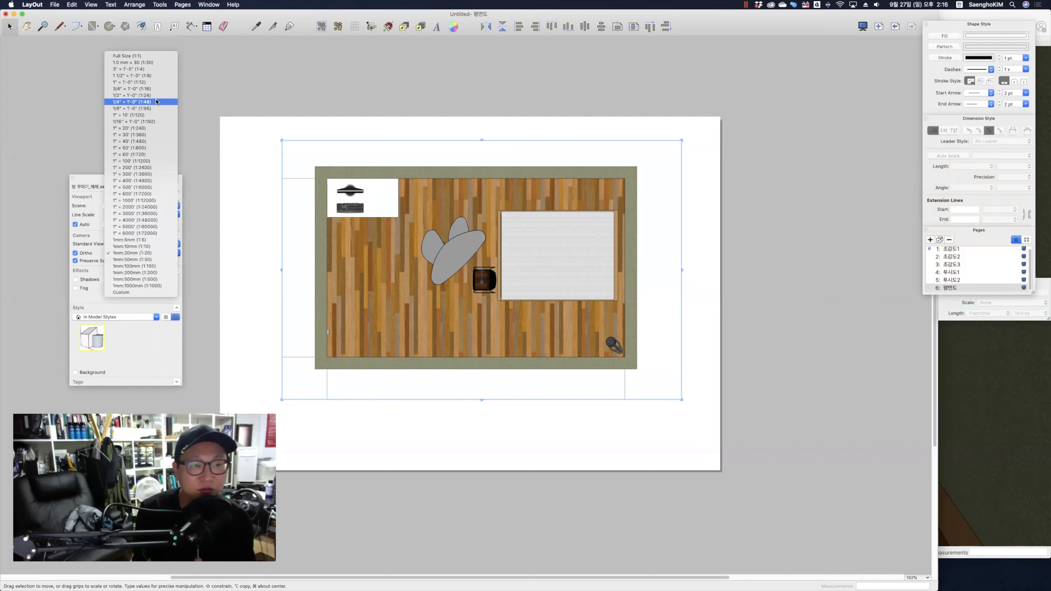
left_click(95, 220)
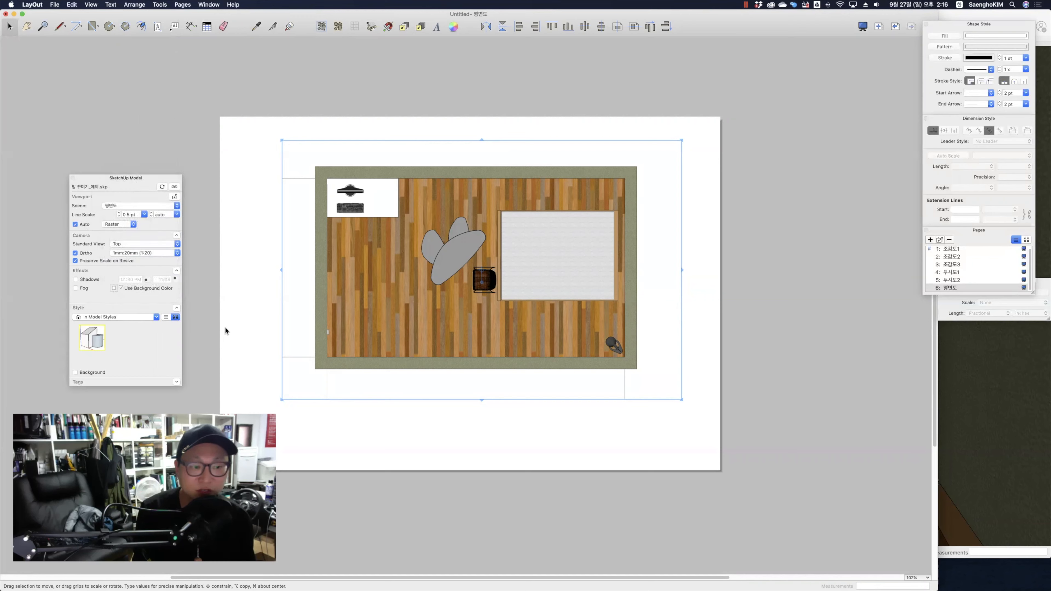
left_click(156, 318)
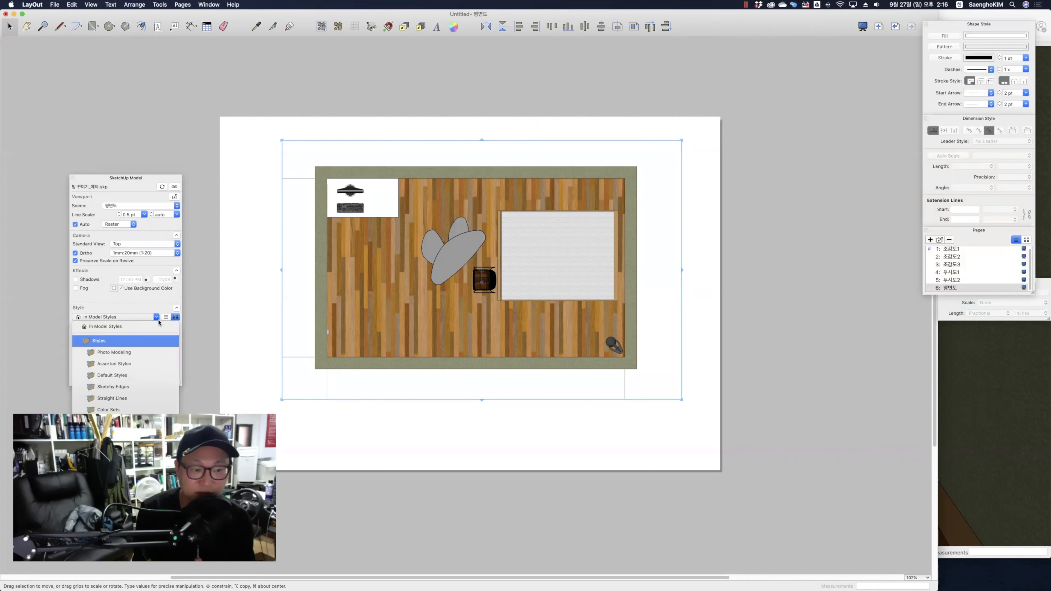
left_click(157, 318)
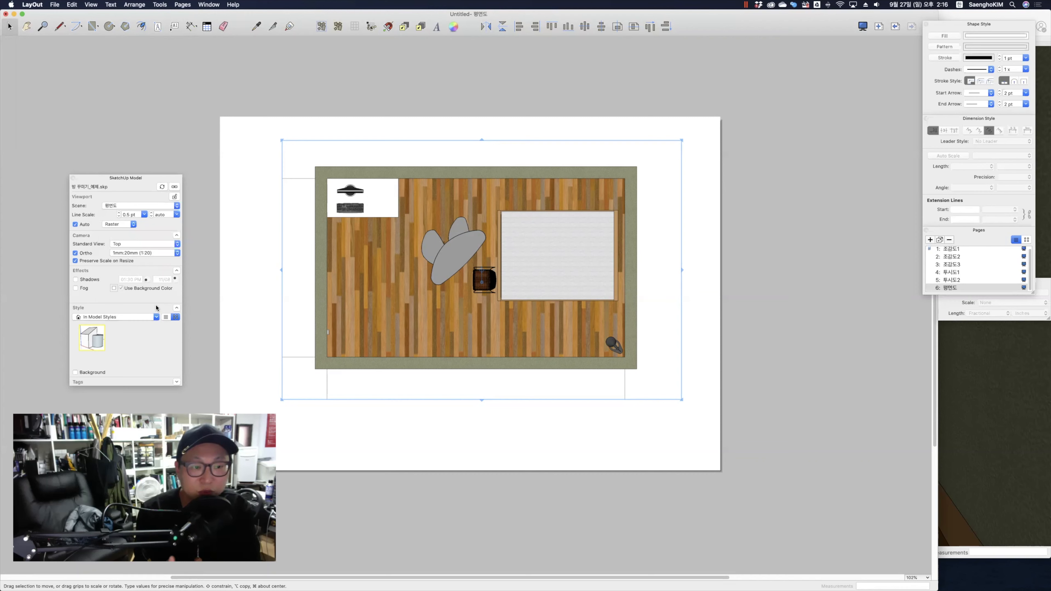
Duplicate the floor plan page and switch the new page's viewport to the 외부정면도 scene
left_click_drag(1043, 281, 1027, 348)
left_click_drag(1033, 292, 1034, 342)
left_click(940, 239)
left_click(177, 206)
left_click(115, 214)
Rotate the front elevation viewport 90 degrees counterclockwise and crop its upper and lower edges to just outside the building
mouse_move(482, 282)
left_mouse_down()
mouse_move(525, 284)
mouse_move(561, 270)
left_mouse_up()
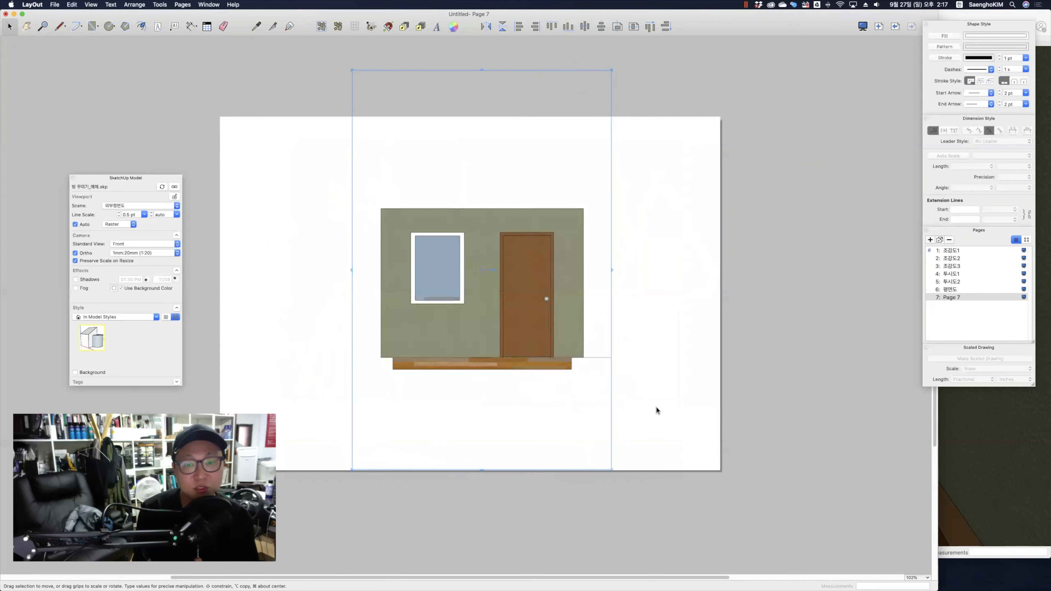
left_click_drag(480, 468, 482, 375)
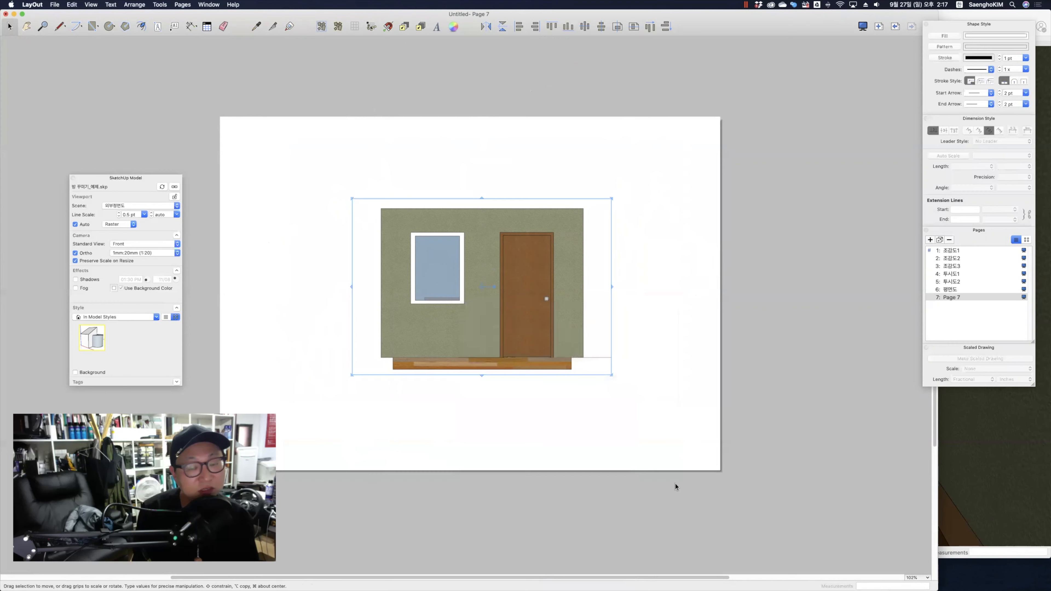
left_click(633, 444)
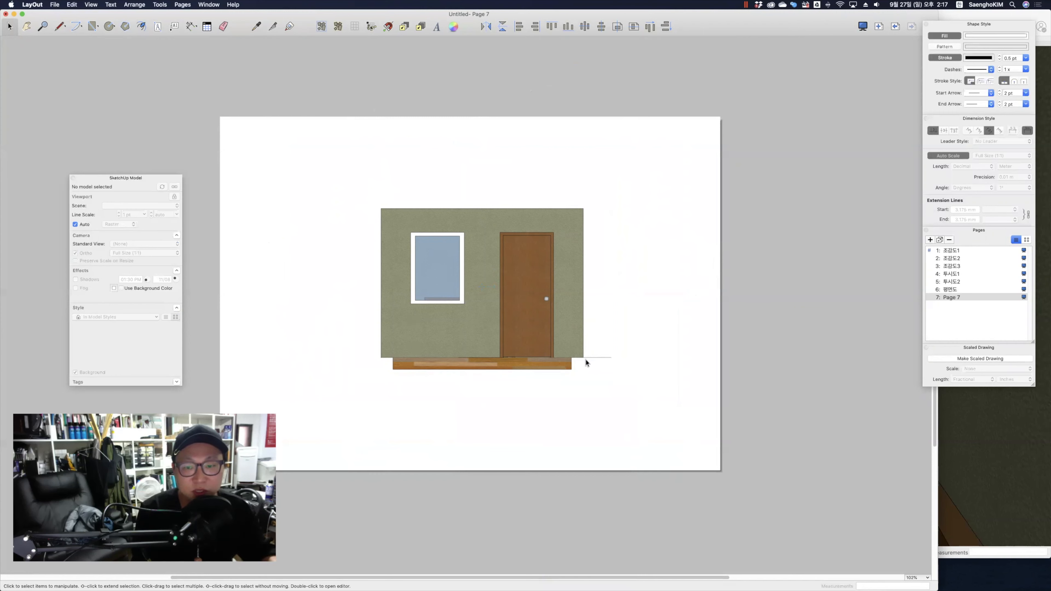
Mask the brown strip beneath the exterior wall with a white-filled rectangle slightly wider than the wall, and select the rectangle
key("r")
left_click_drag(381, 356, 586, 396)
key("space")
left_click(545, 436)
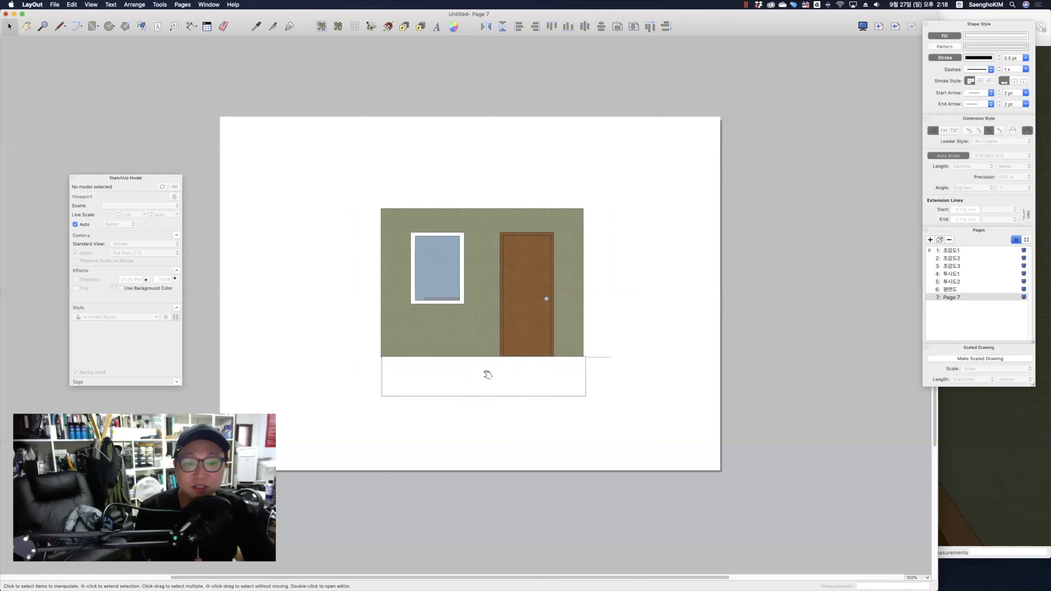
left_click(487, 375)
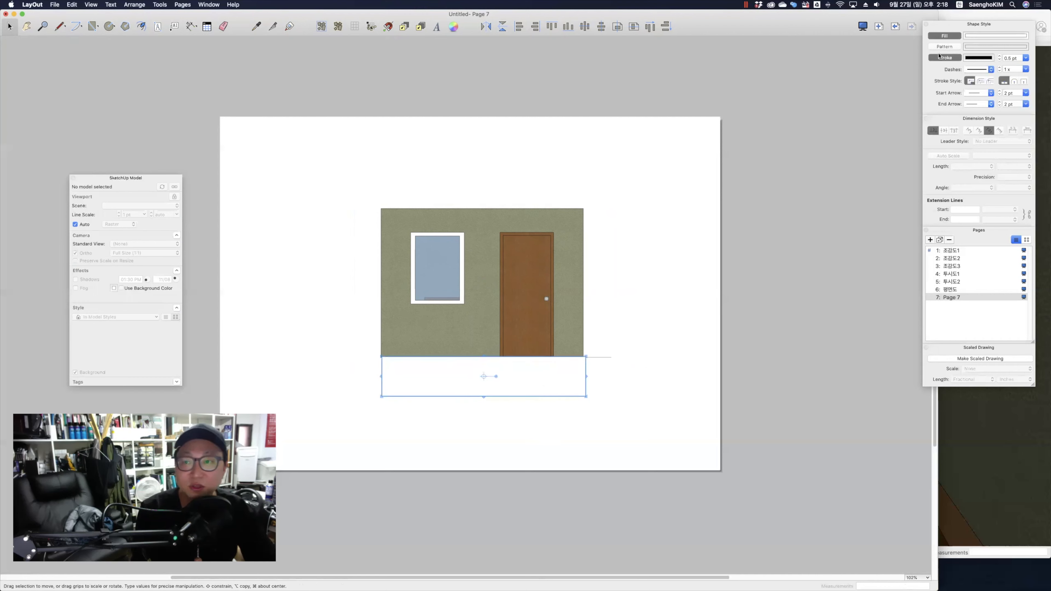
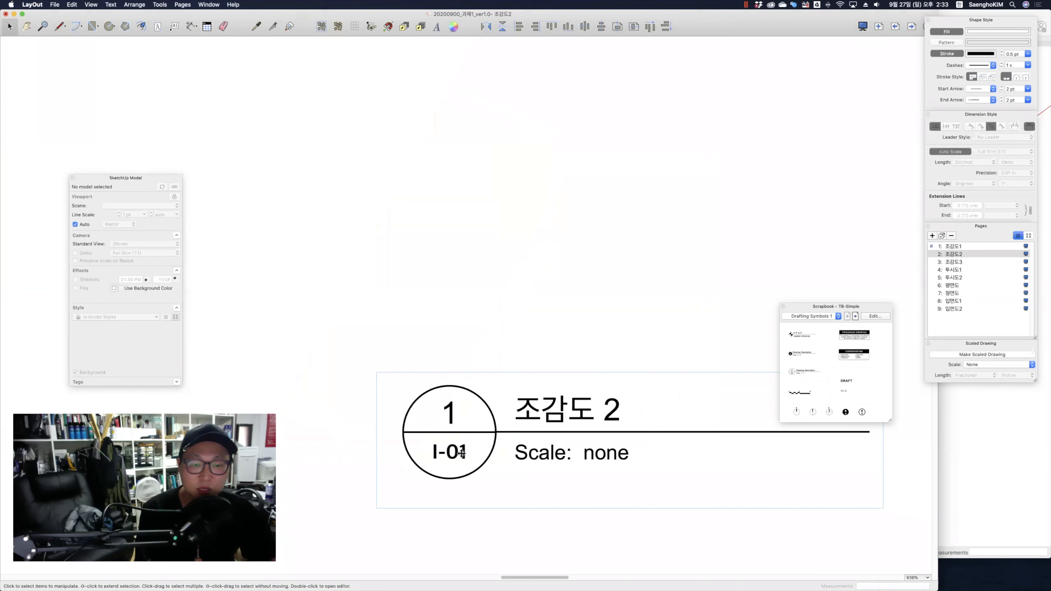
Change the sheet number in the 조감도 2 title label to I-02
left_click(462, 456)
double_click(468, 456)
left_click(465, 453)
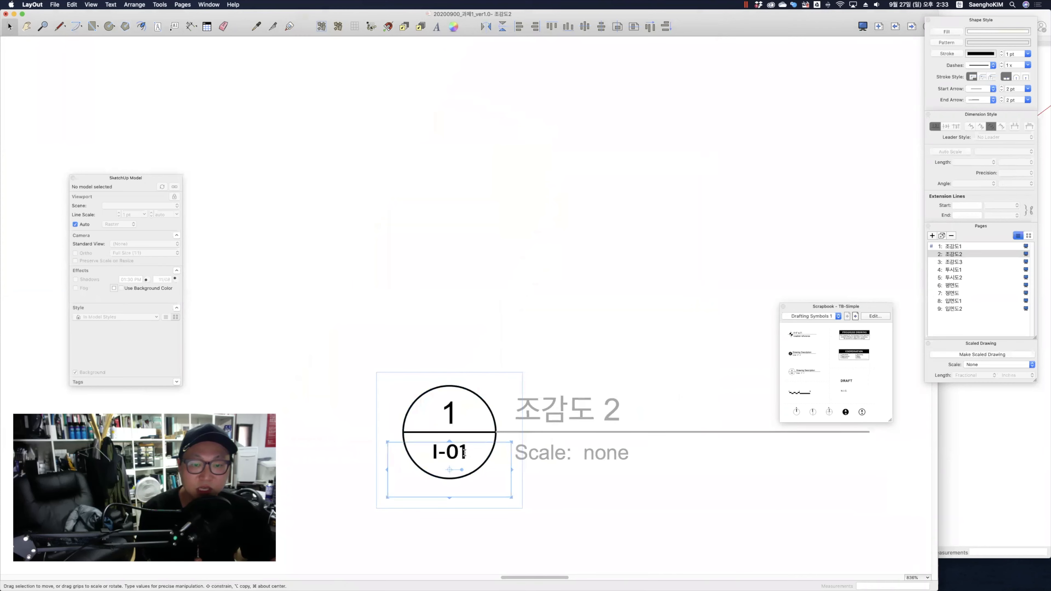
double_click(464, 453)
left_click(485, 449)
key("BackSpace")
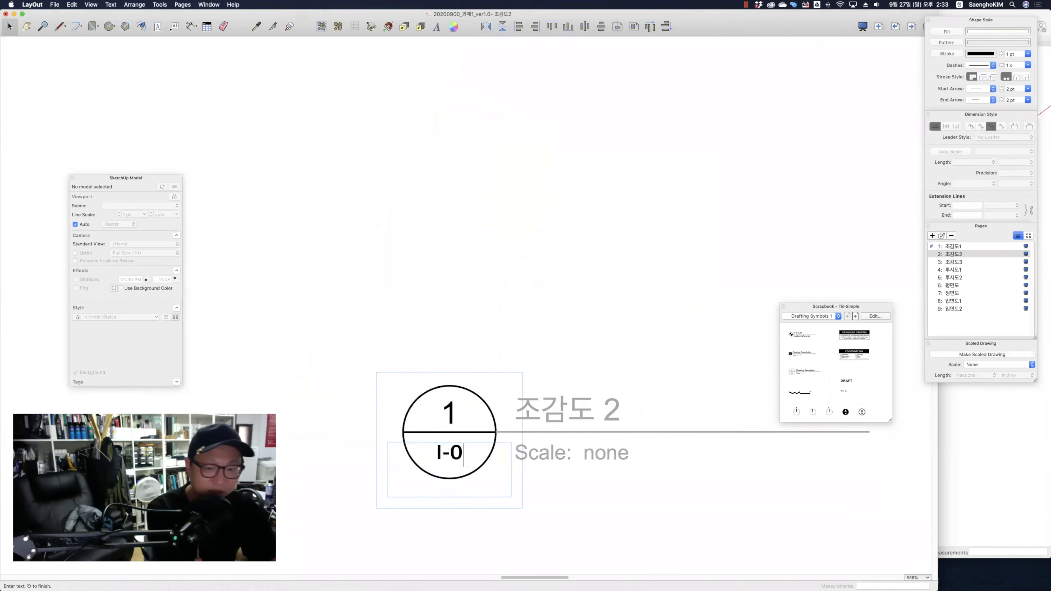
type("2")
left_click(423, 415)
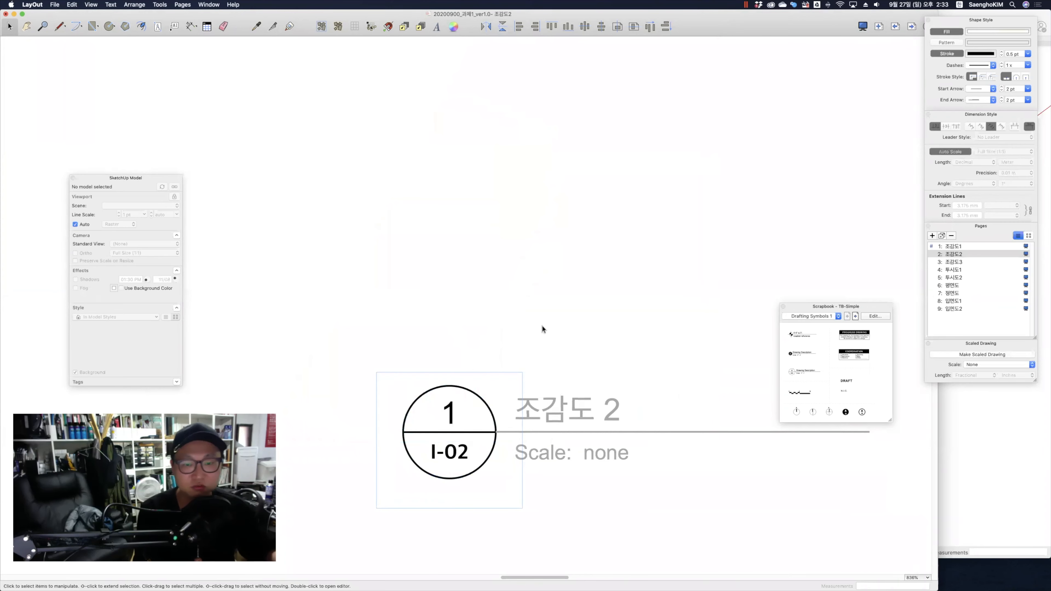
left_click(585, 343)
left_click(616, 349)
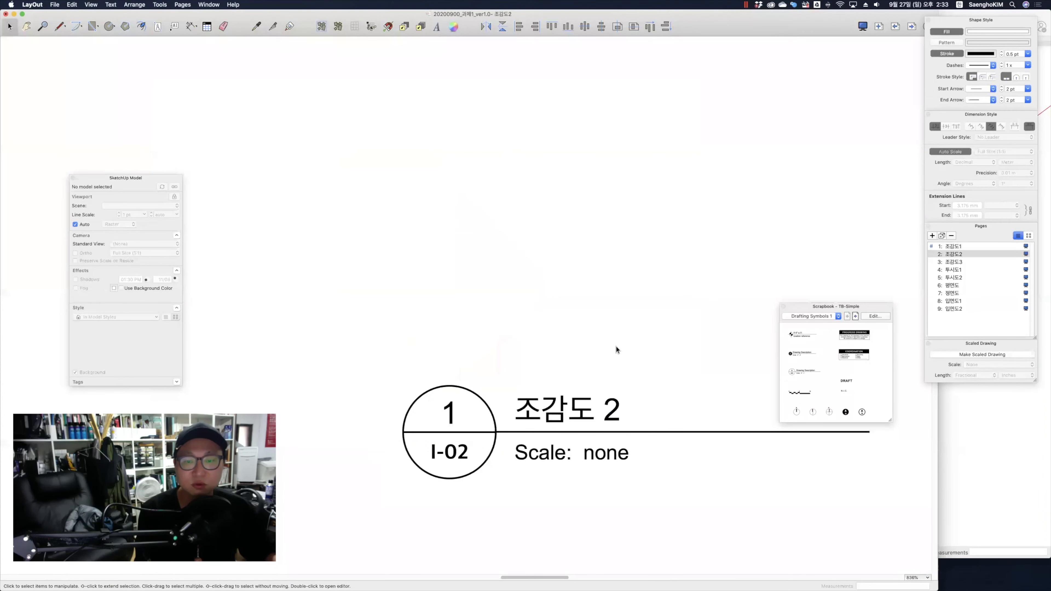
Paste the copied drawing title label near the lower corner of the 조감도3 page
key("Page_Down")
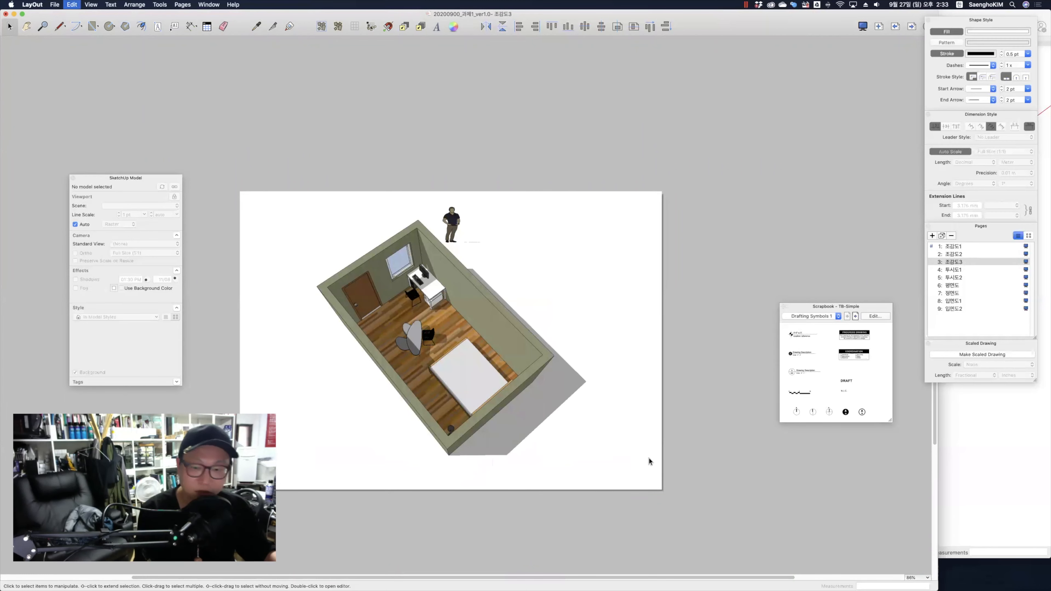
key("super+v")
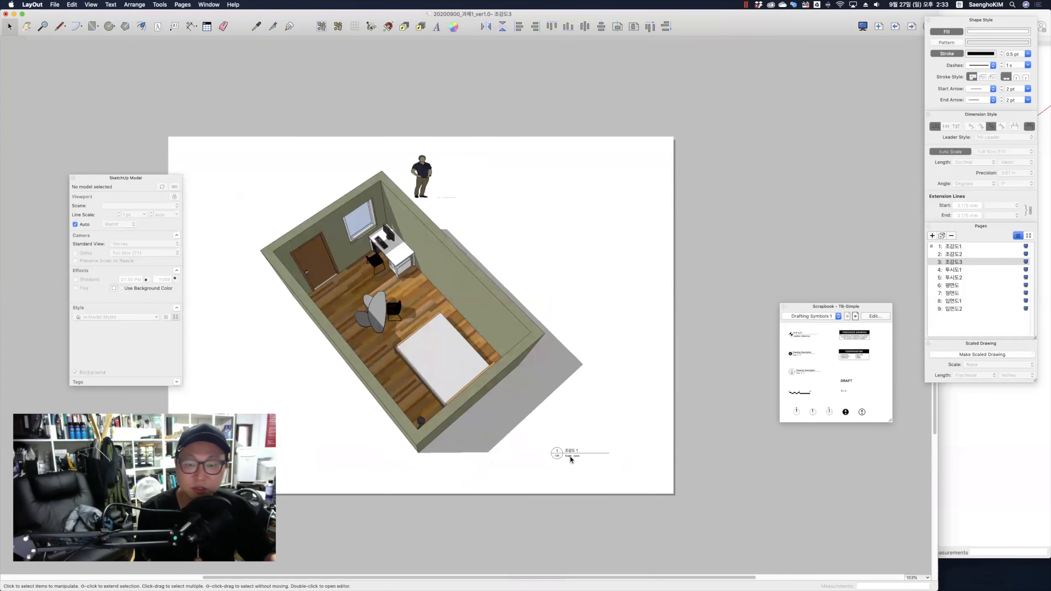
scroll(566, 454, "up", 5)
scroll(565, 457, "up", 4)
scroll(459, 433, "up", 3)
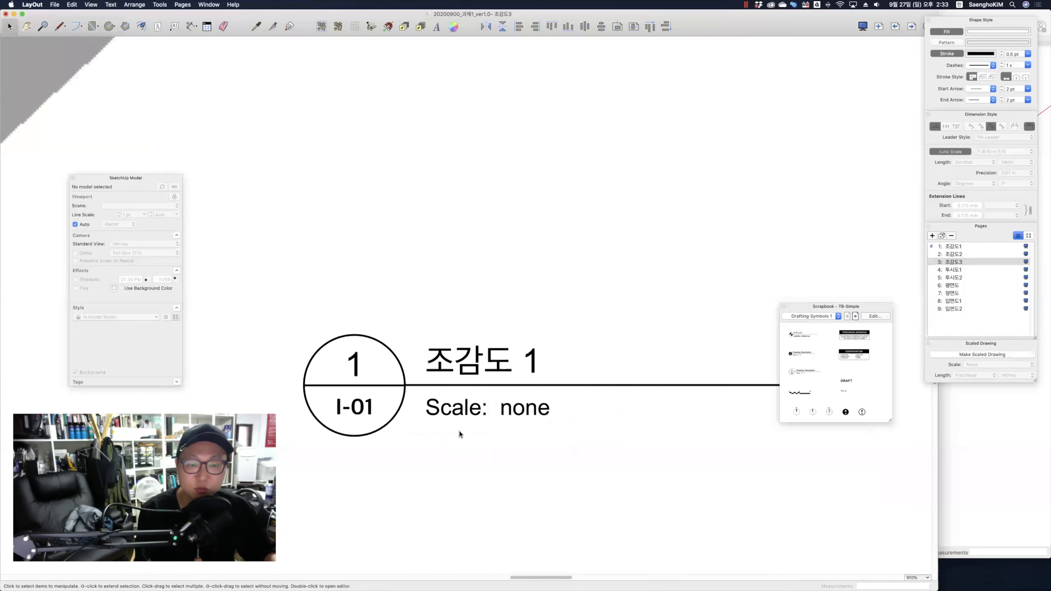
scroll(458, 433, "up", 2)
left_click(458, 433)
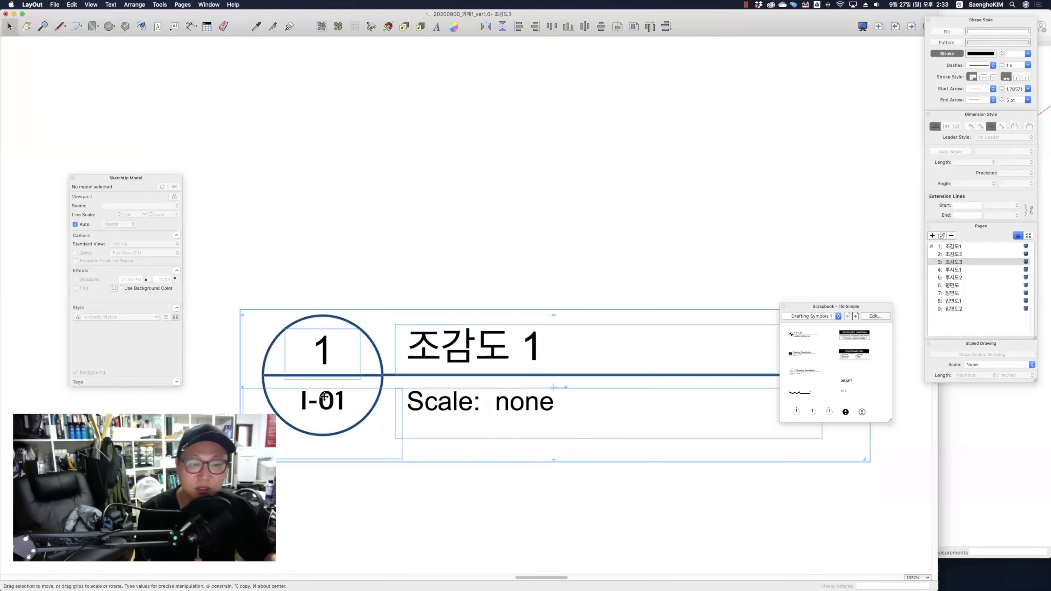
Set the pasted label's sheet number to I-03 and its title to 조감도 3
double_click(340, 407)
double_click(340, 406)
key("BackSpace")
type("3")
double_click(534, 348)
key("BackSpace")
type("3")
scroll(583, 458, "down", 15)
scroll(582, 458, "up", 1)
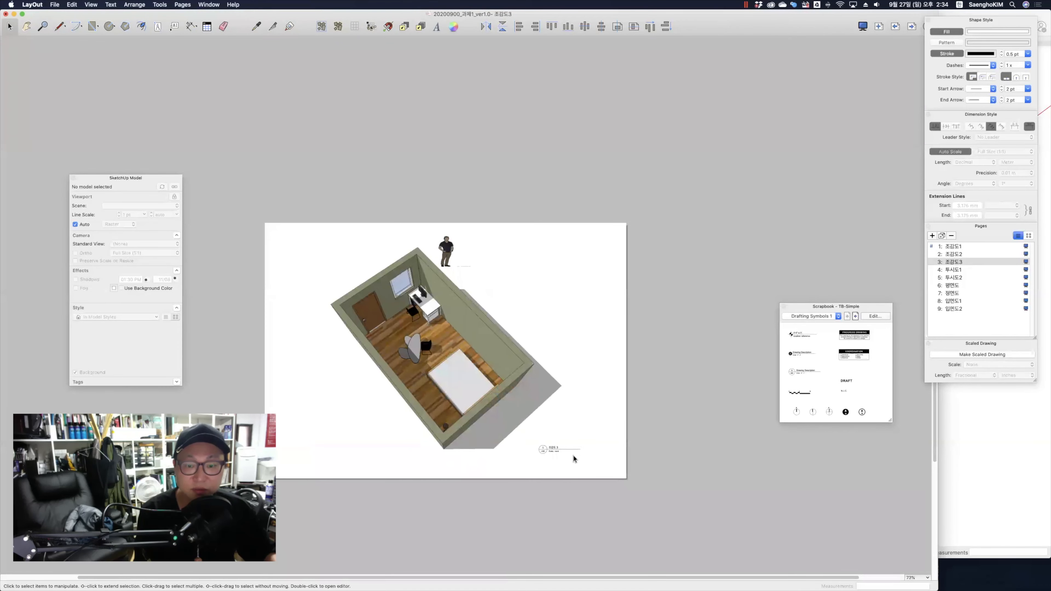
scroll(559, 453, "up", 5)
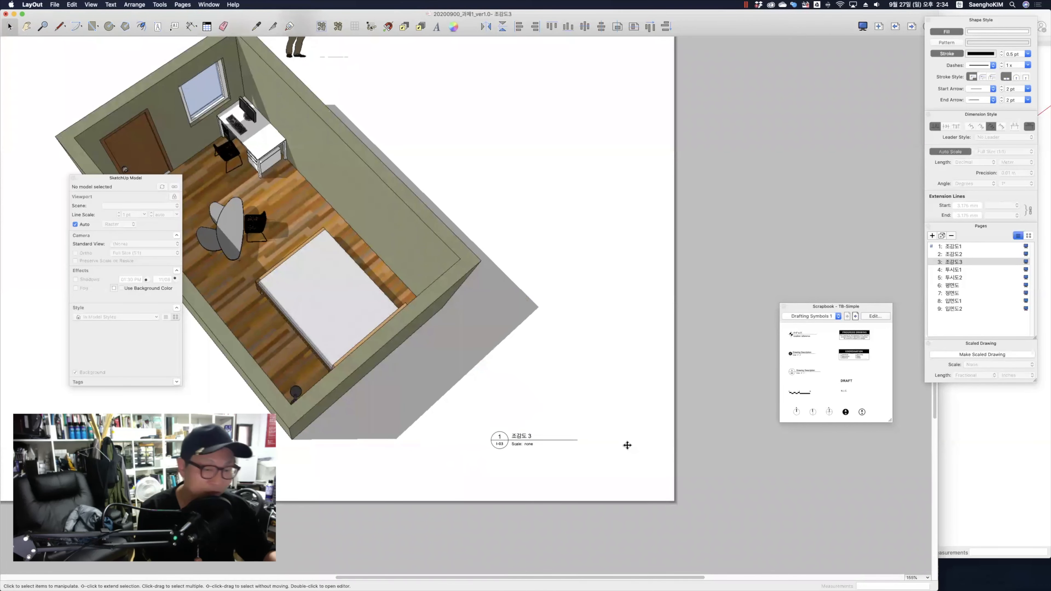
Copy the 조감도 3 title label onto the 투시도1 page, below the perspective view
left_click(570, 451)
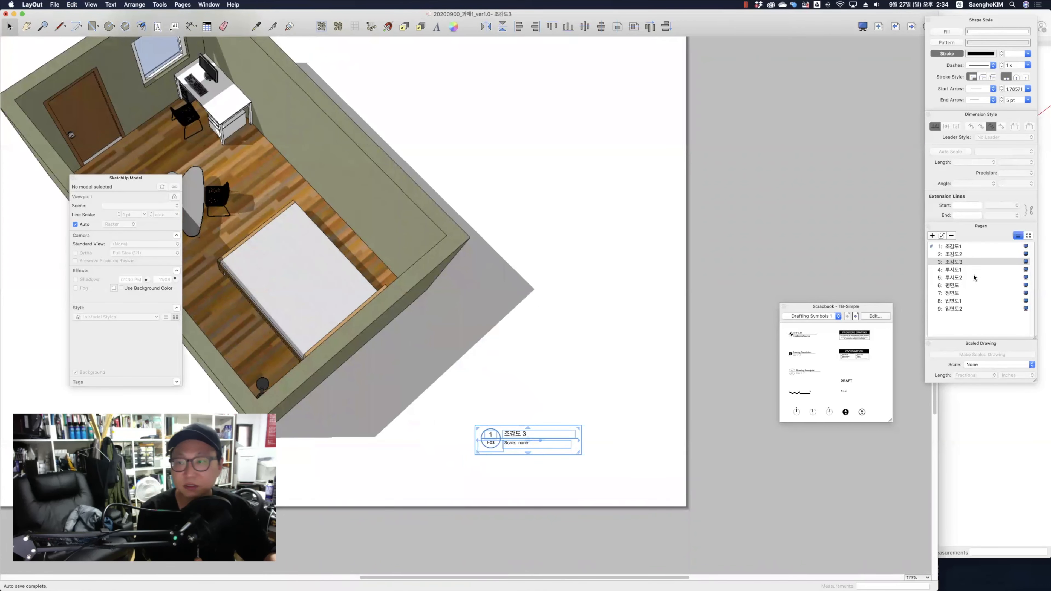
left_click(995, 270)
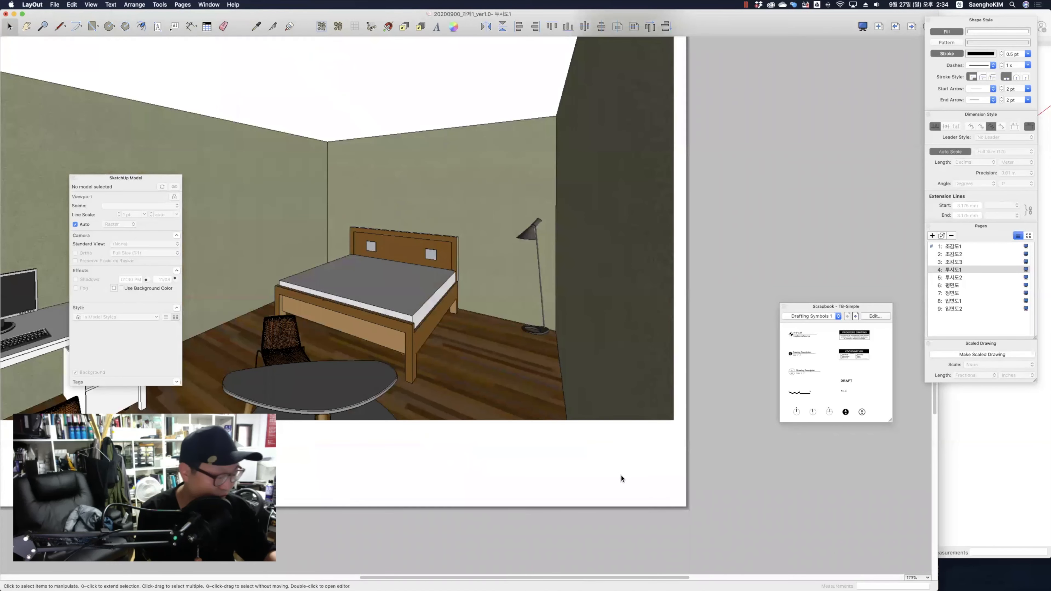
key("super+v")
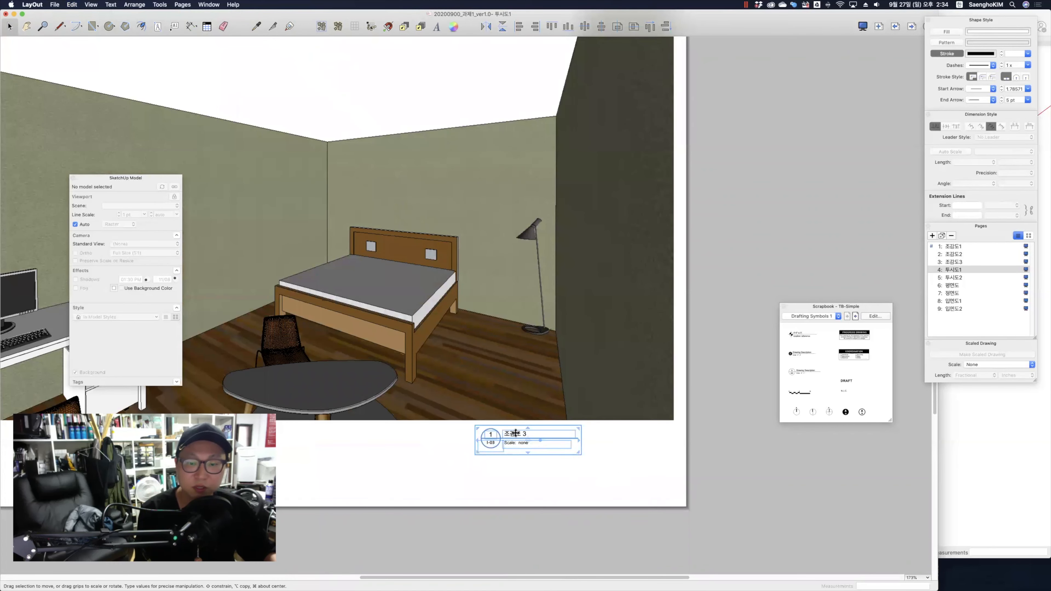
Replace the copied label's title with 투시도 1
left_click(515, 433)
double_click(526, 433)
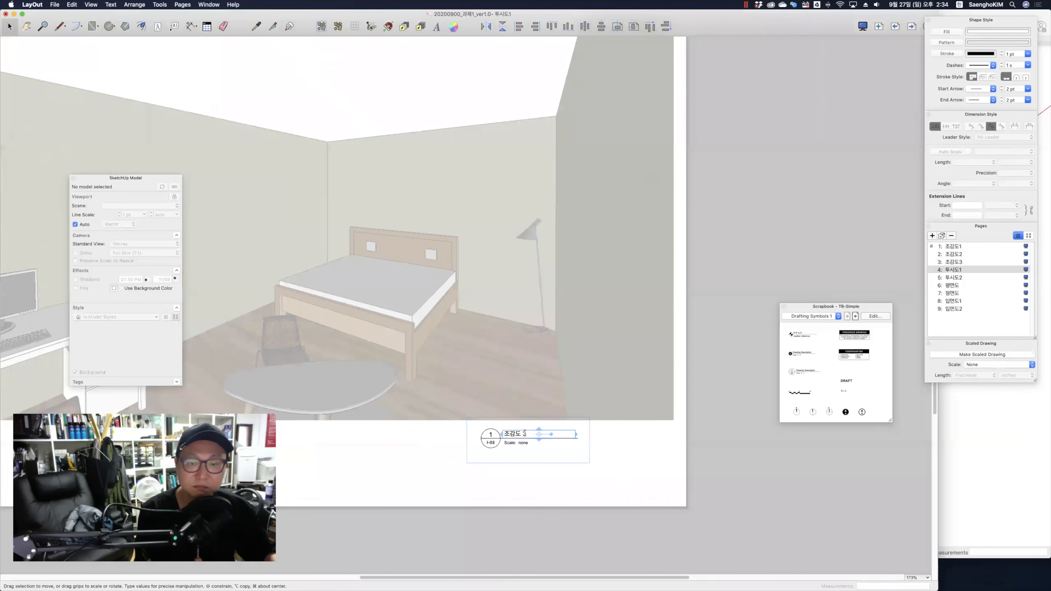
key("super+a")
type("투")
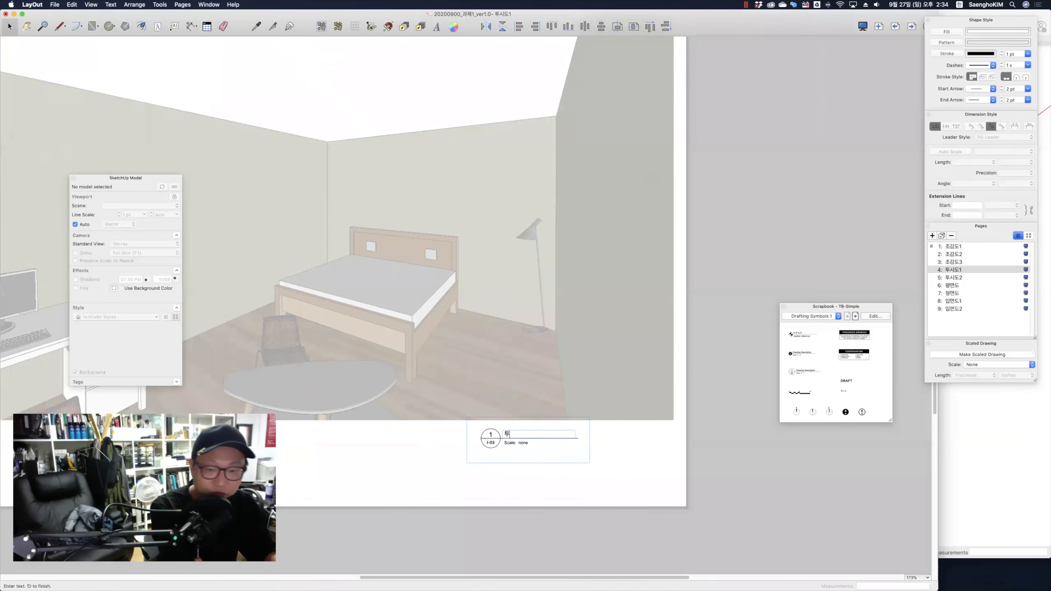
type("시도 1")
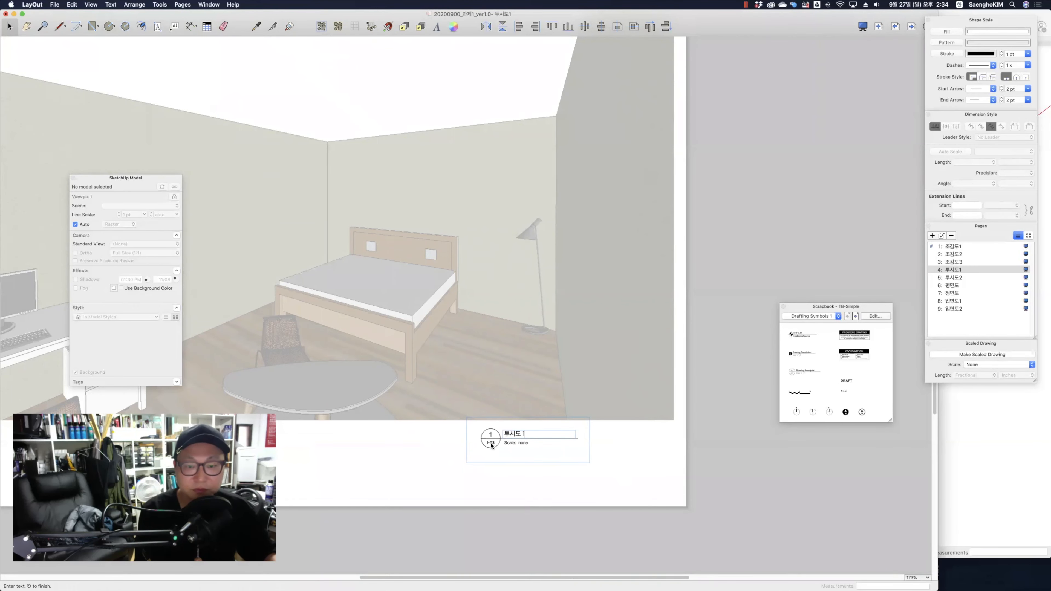
Change the sheet number in the 투시도 1 label to I-04
scroll(492, 445, "up", 10)
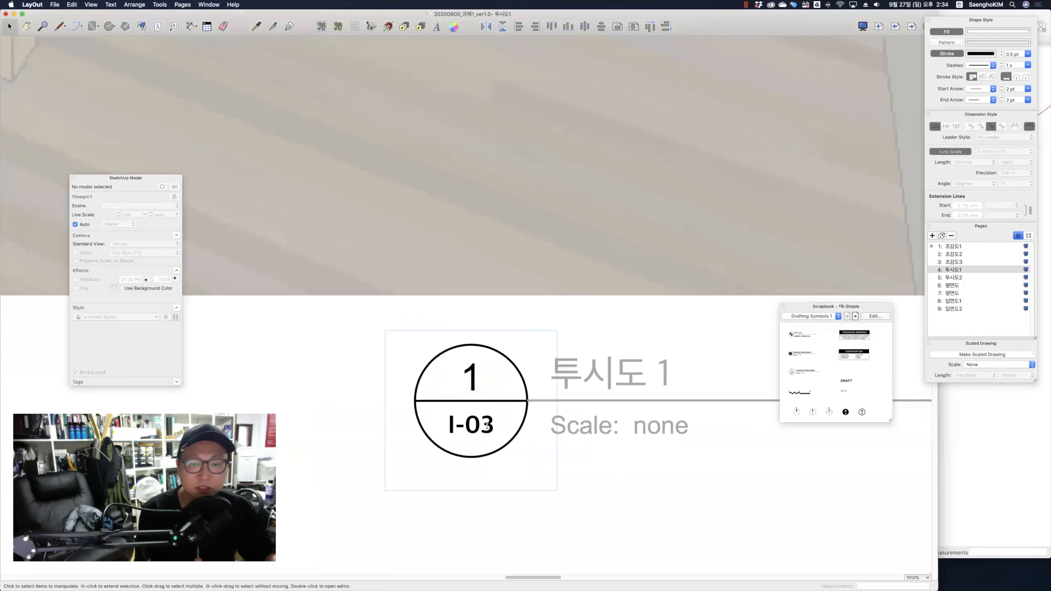
double_click(492, 427)
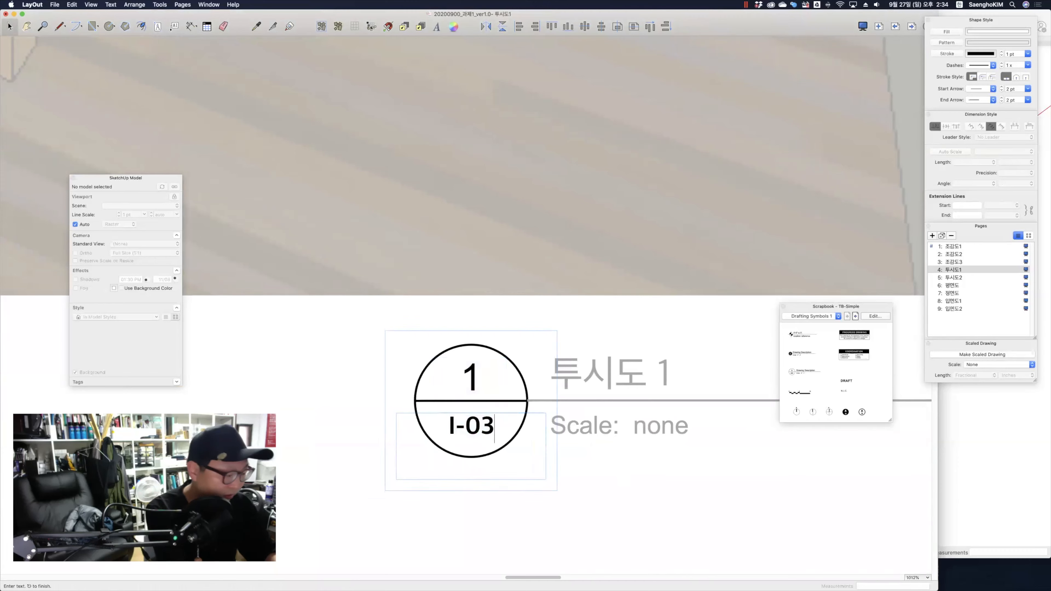
key("BackSpace")
type("4")
left_click(342, 471)
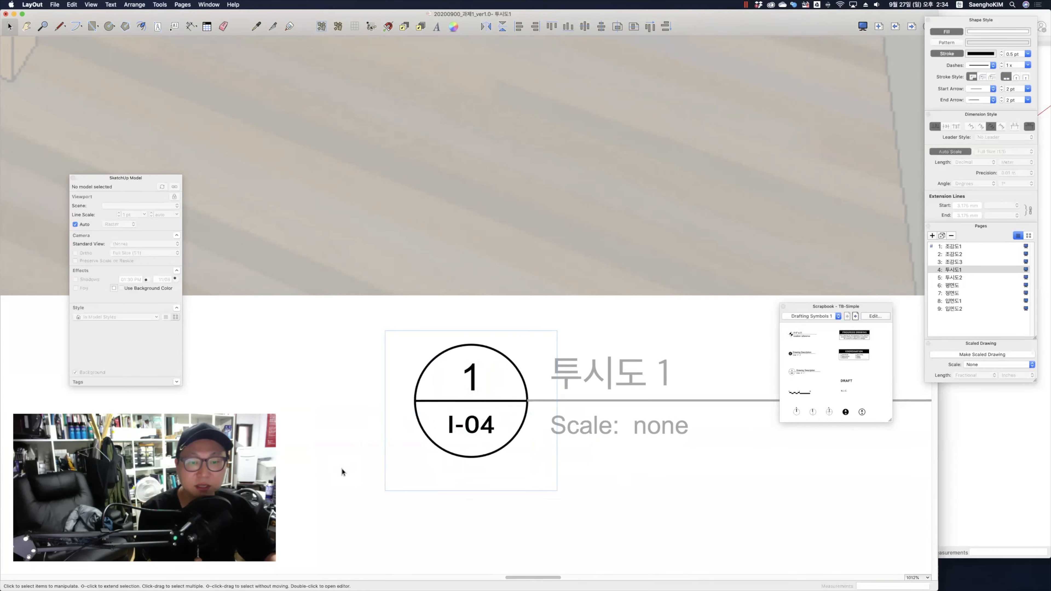
left_click(342, 471)
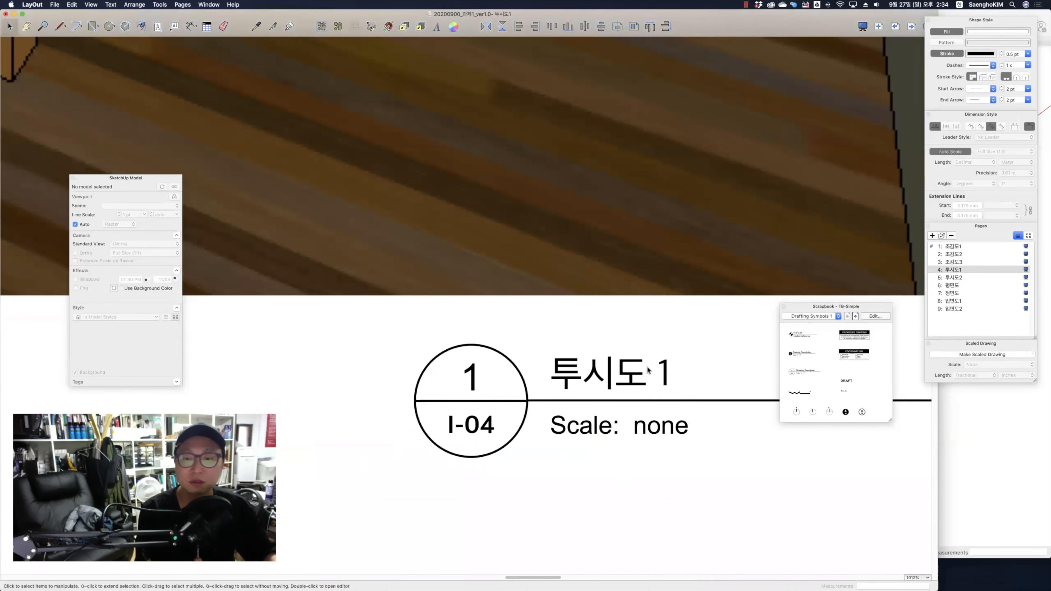
Copy the 투시도 1 title label onto the 투시도2 page, below the perspective view
left_click(610, 376)
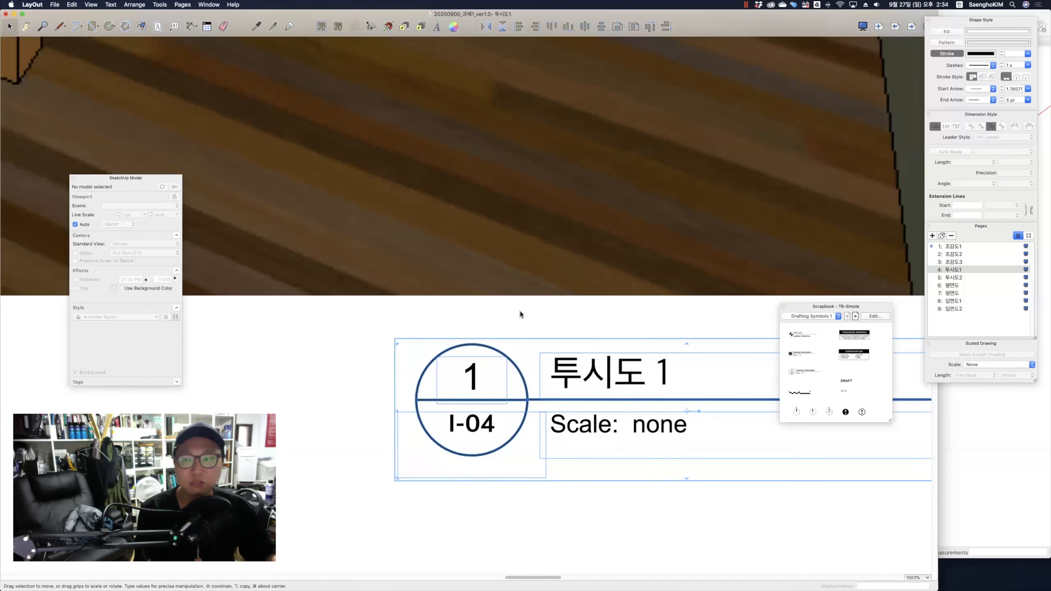
key("super+shift+z")
scroll(559, 403, "up", 2)
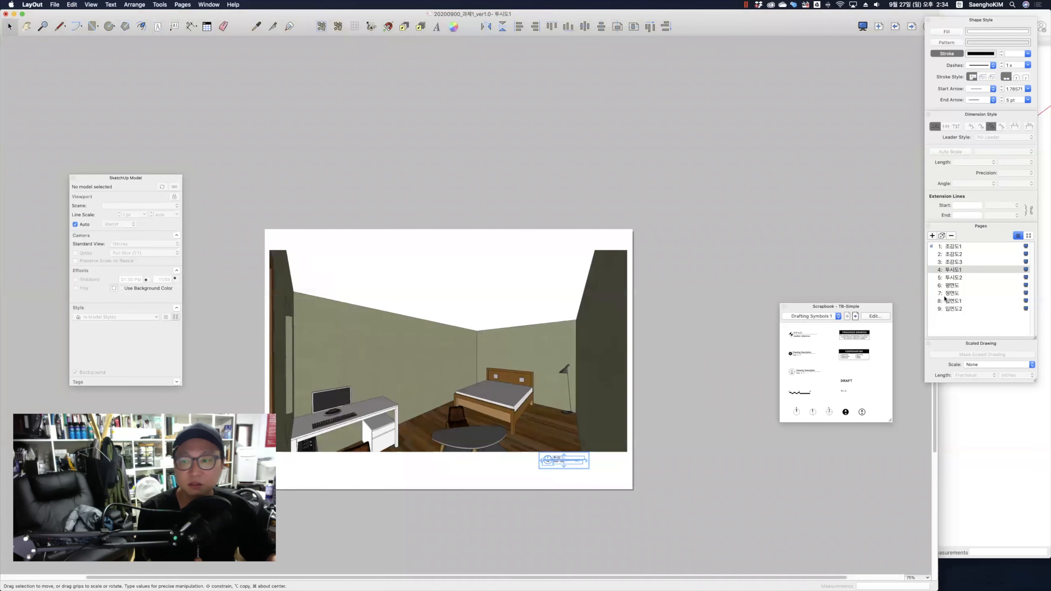
left_click(959, 278)
scroll(555, 458, "up", 6)
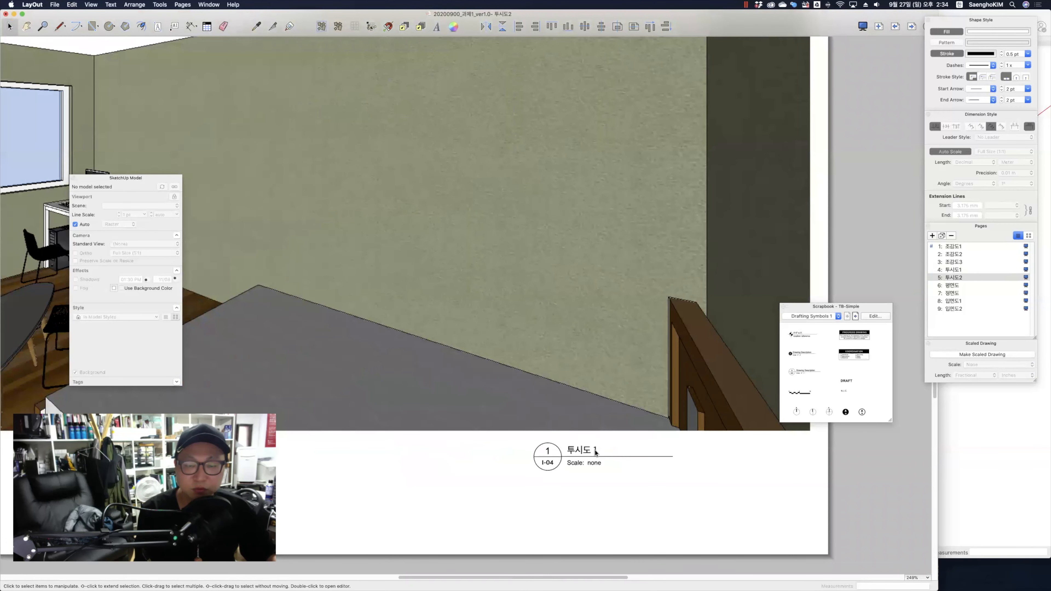
Change the pasted label's title to 투시도 2 and its sheet number to I-05
left_click(597, 454)
double_click(597, 452)
double_click(596, 450)
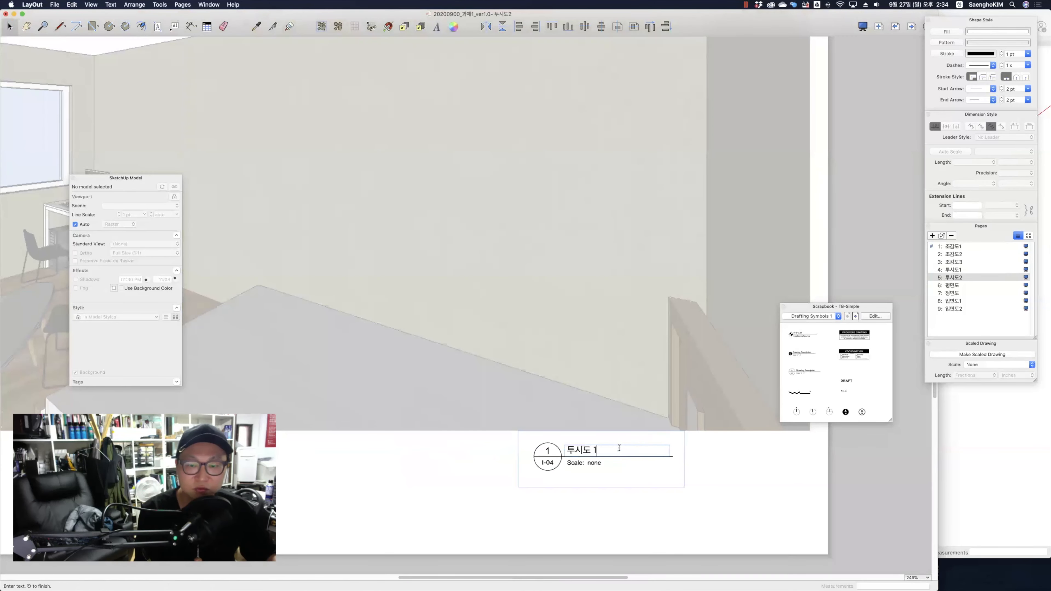
type("2")
double_click(548, 463)
type("5")
Copy the 투시도 2 label onto the 평면도 page and replace its title with 평면도
key("super+c")
left_click(953, 285)
key("super+v")
triple_click(603, 450)
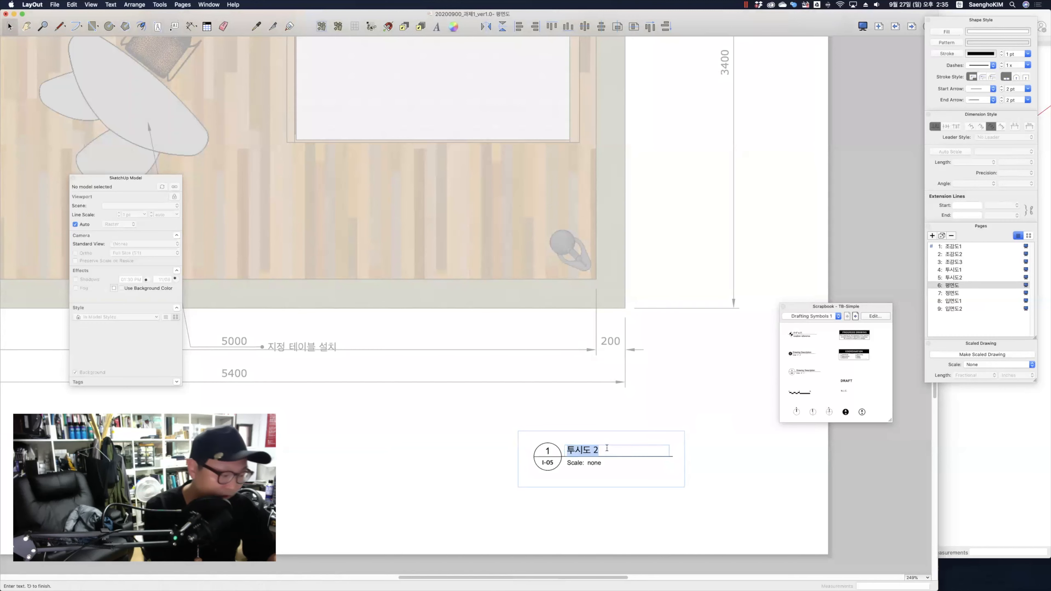
type("ㅍ평면도")
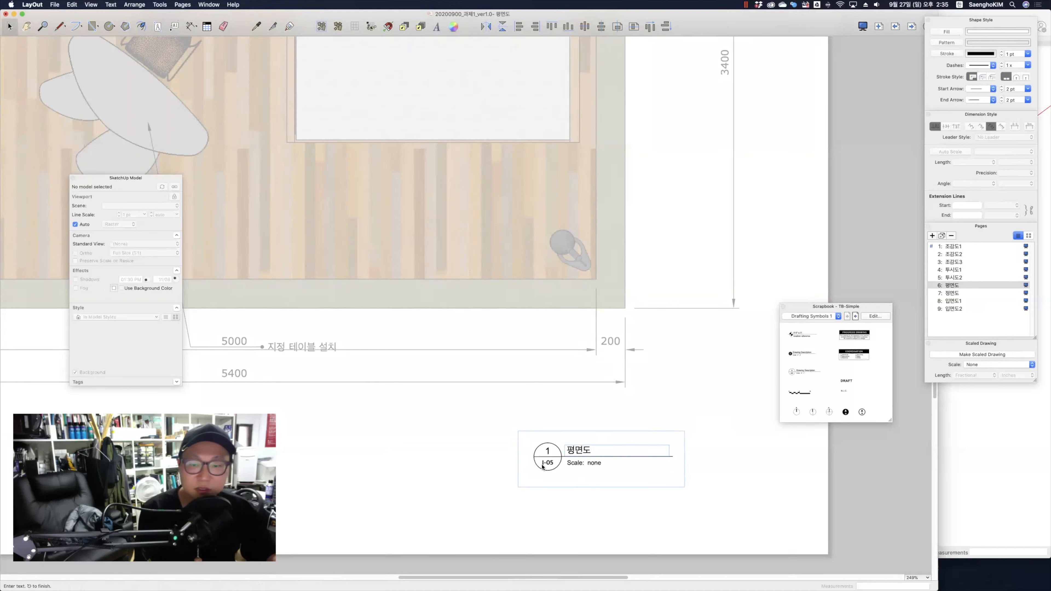
Change the sheet number in the 평면도 label to I-06
left_click(551, 465)
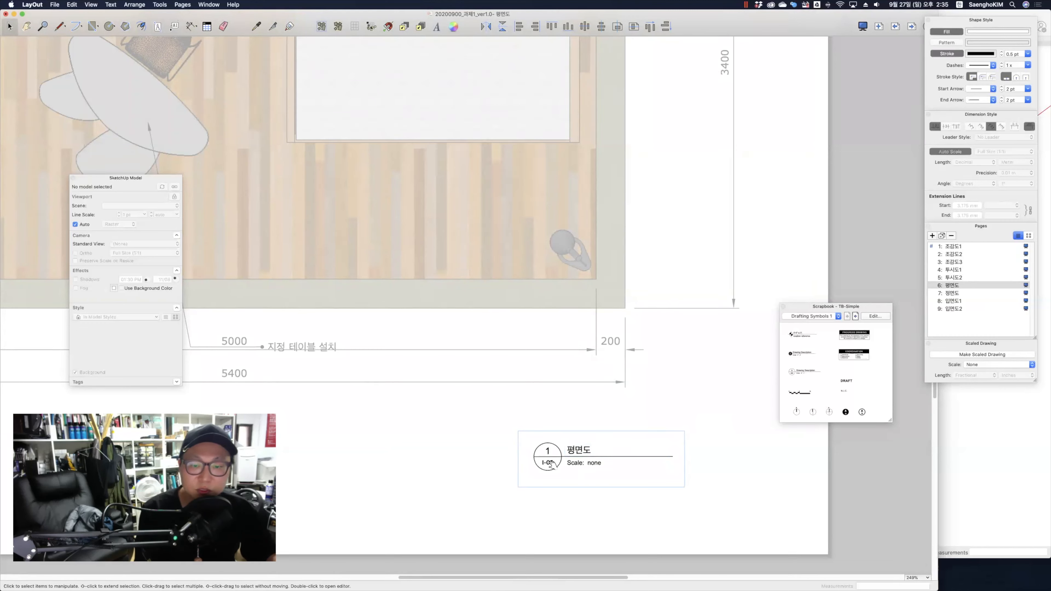
left_click(552, 463)
double_click(553, 464)
left_click(556, 463)
double_click(556, 463)
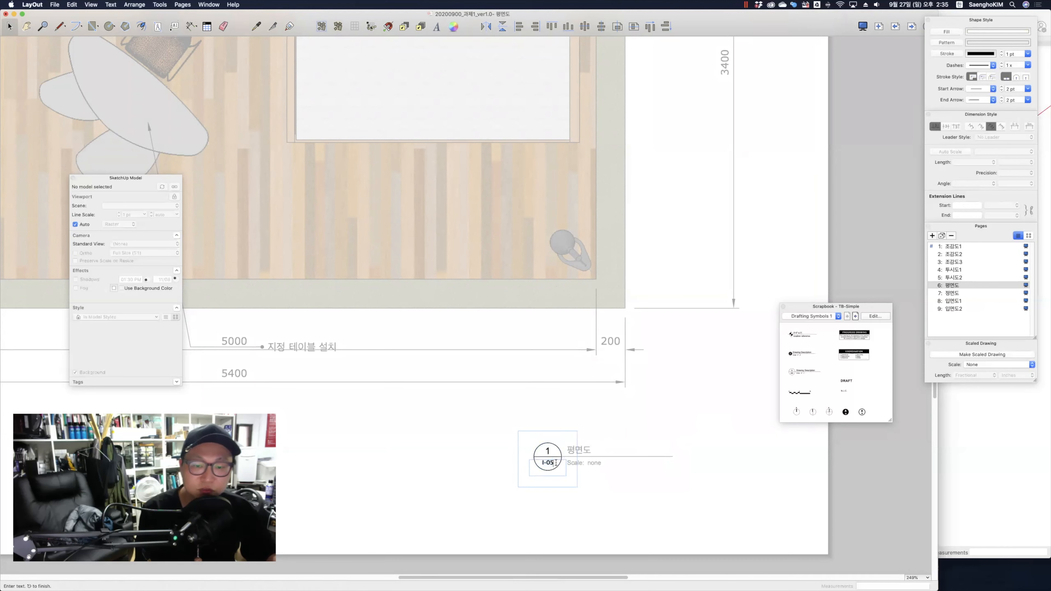
key("BackSpace")
type("6")
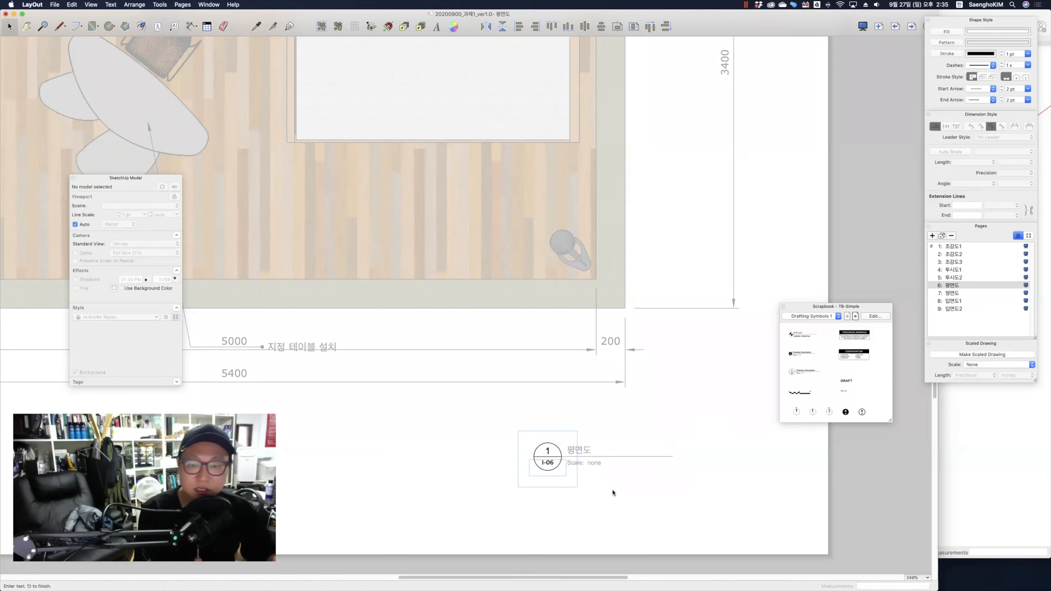
Set the scale text in the 평면도 label to 1/20 (A3)
left_click(591, 469)
left_click(593, 463)
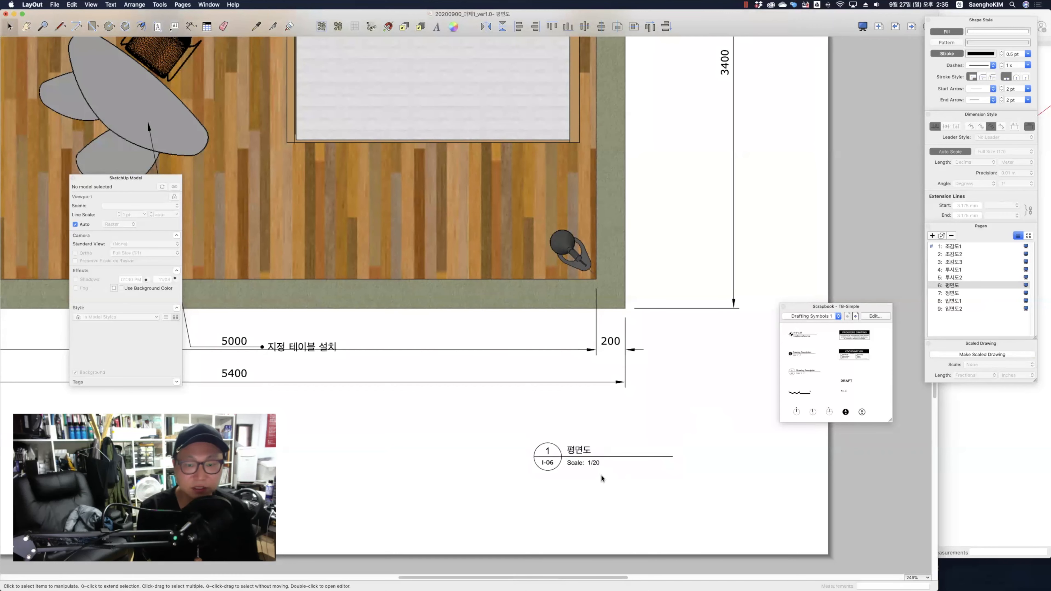
scroll(601, 479, "up", 5)
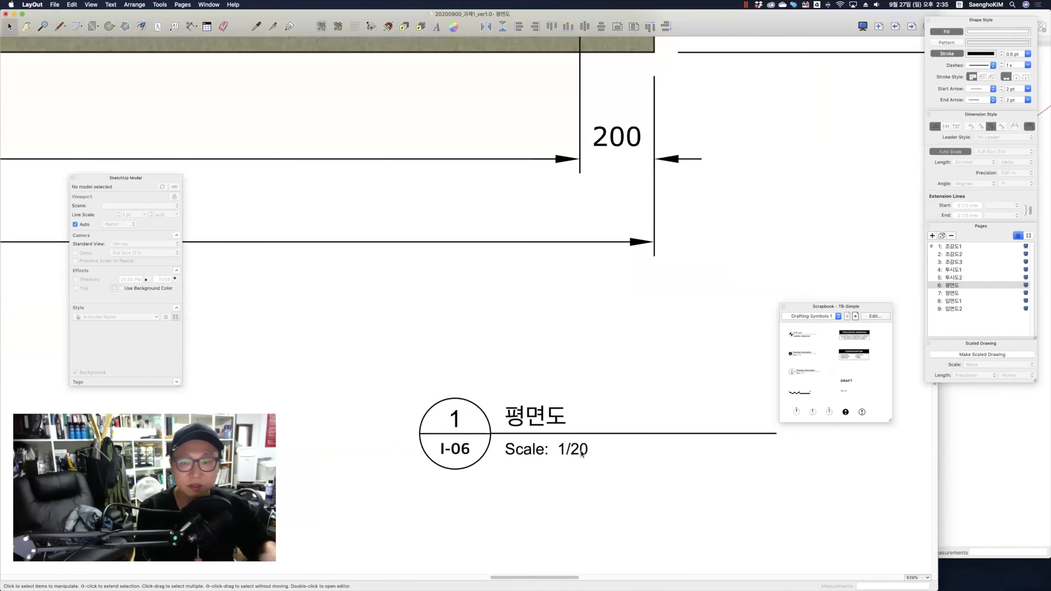
left_click(593, 451)
double_click(593, 451)
double_click(615, 448)
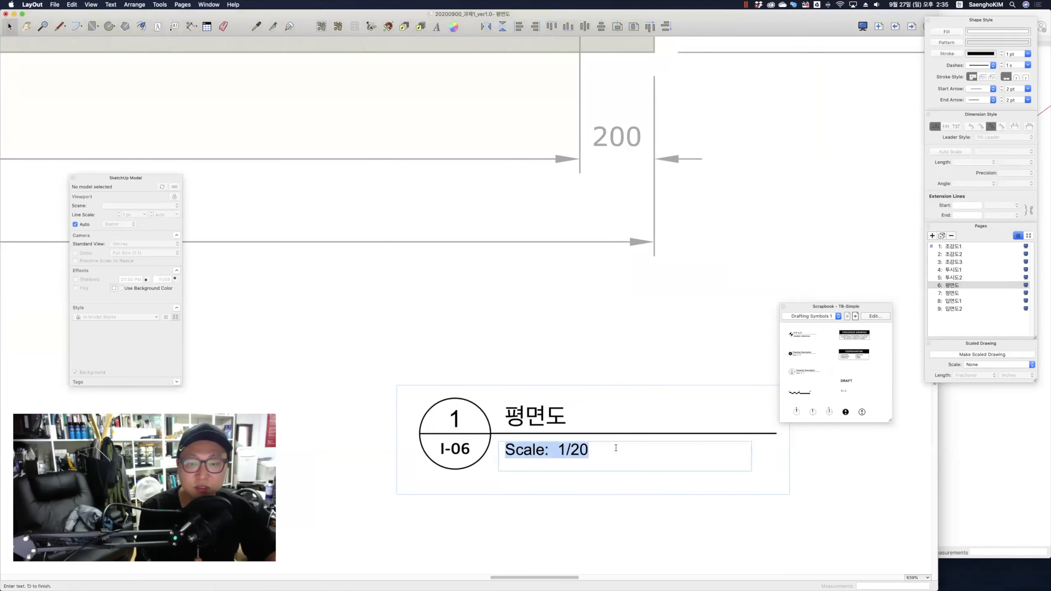
key("Right")
type("(")
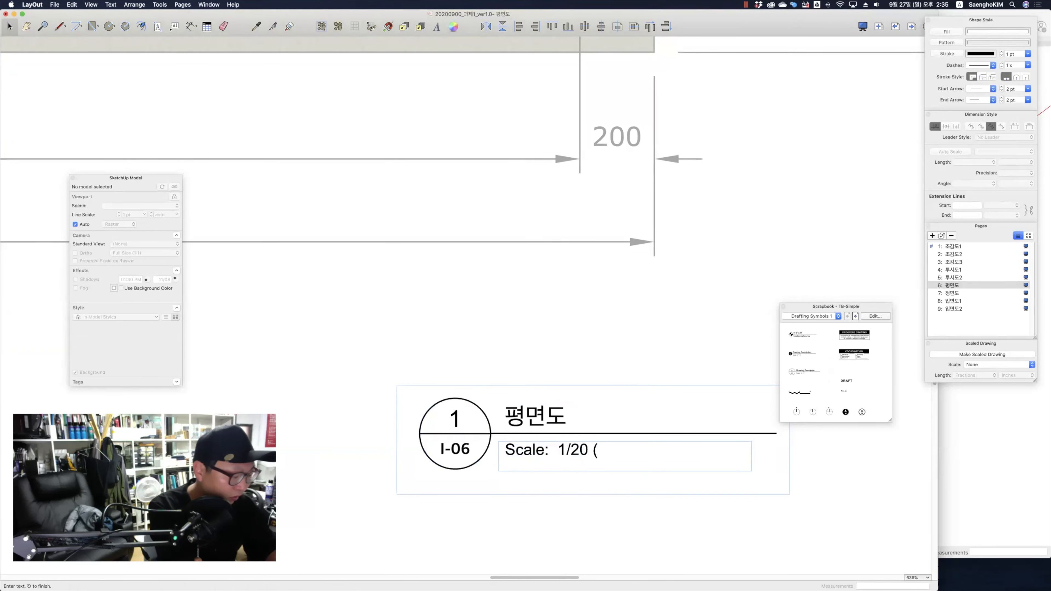
type("AS3")
key("BackSpace")
key("BackSpace")
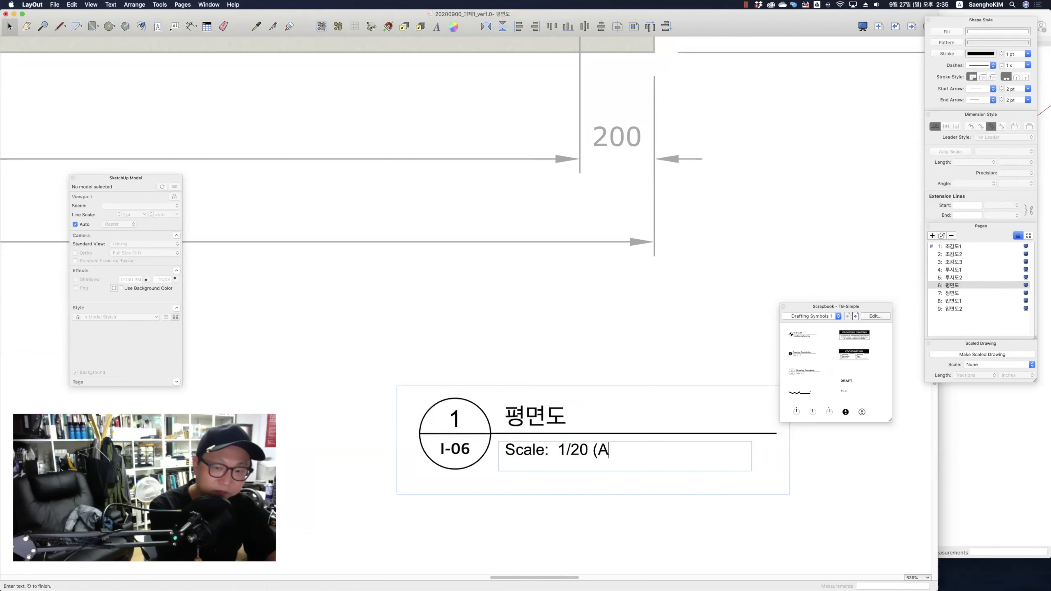
type("3)")
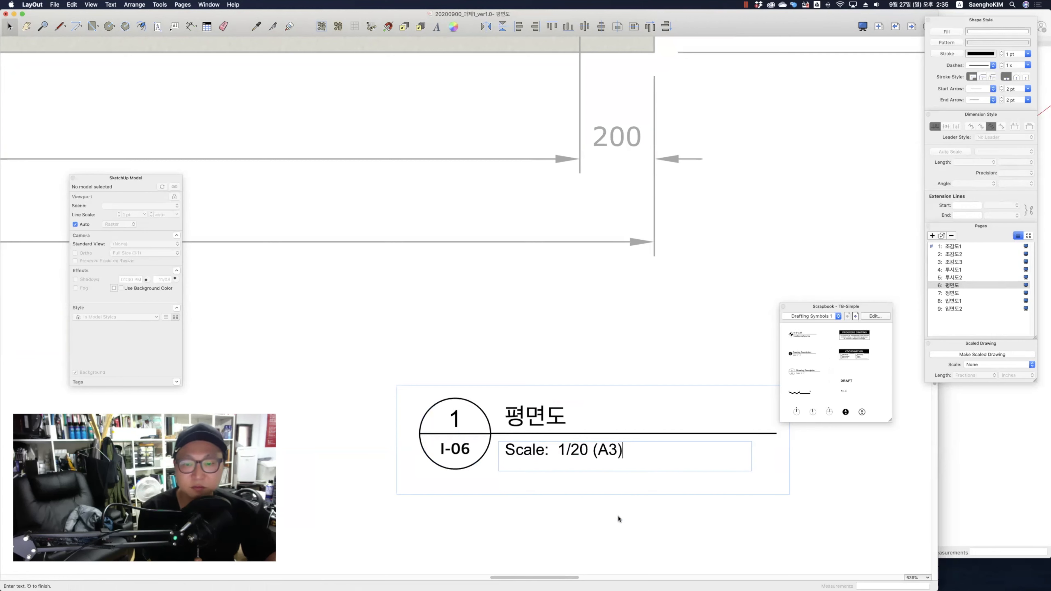
key("Escape")
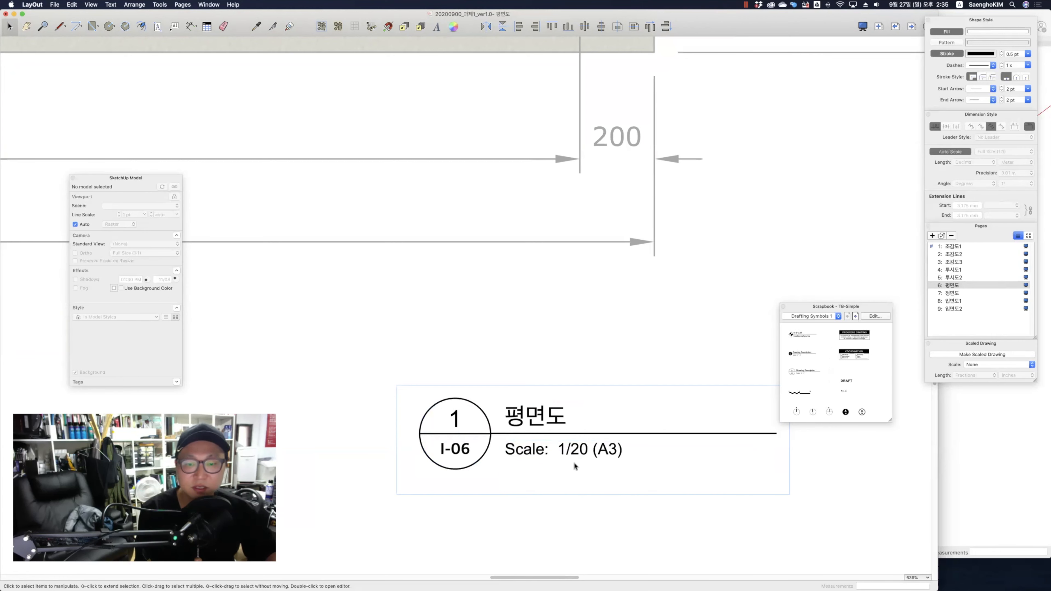
Copy the finished 평면도 title label onto the 정면도 page
scroll(573, 465, "down", 3)
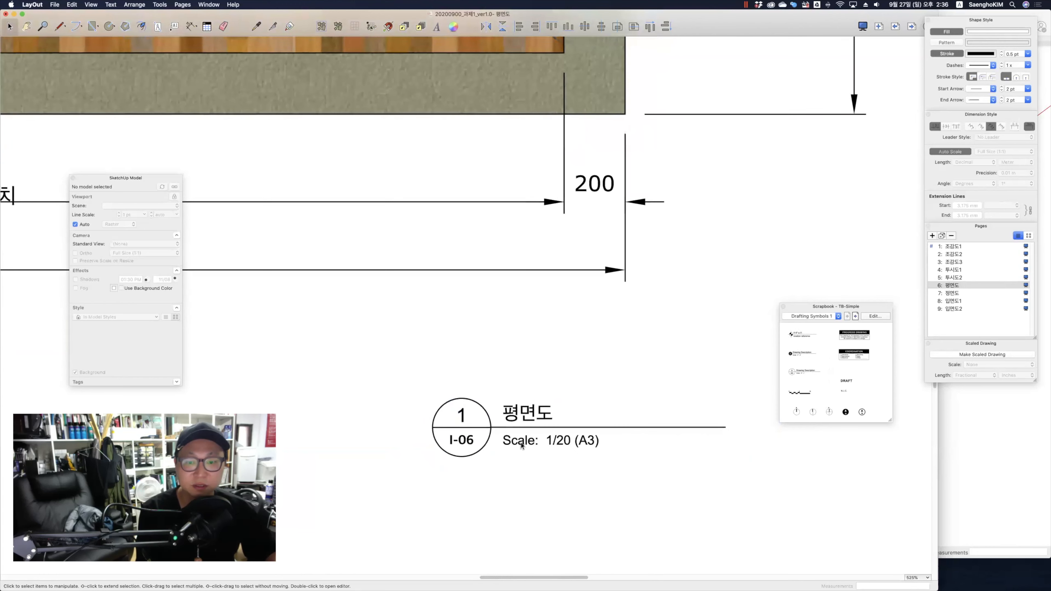
scroll(578, 433, "down", 1)
left_click(596, 438)
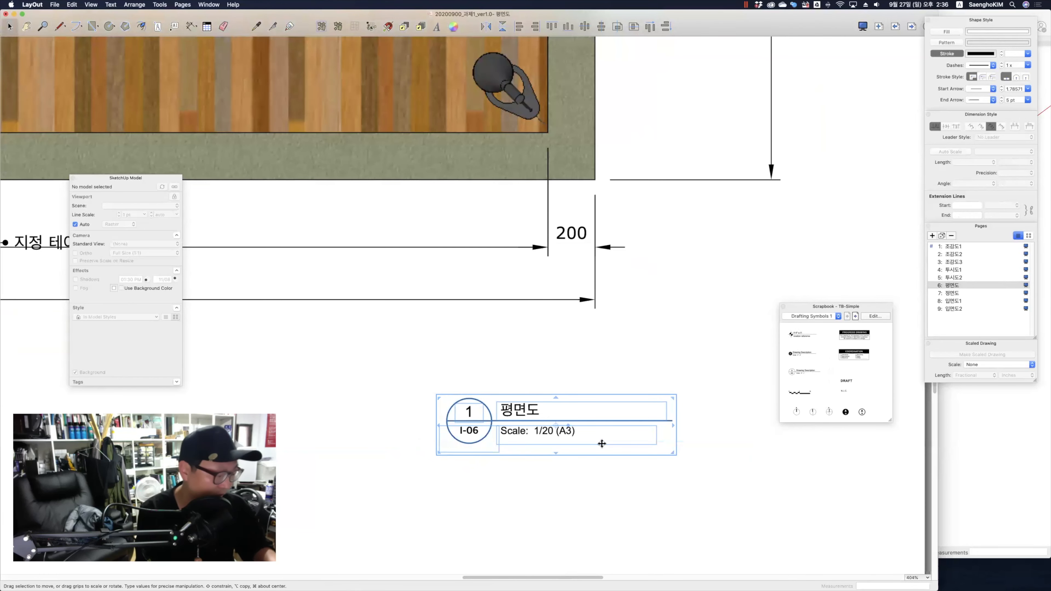
left_click(952, 293)
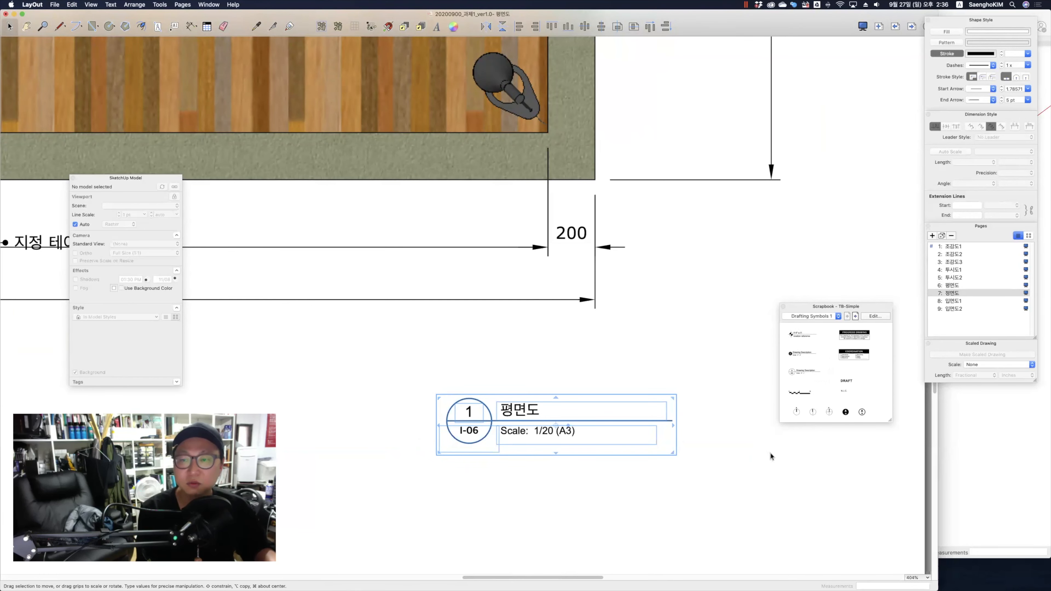
Replace the copied label's title with 정면도 and set its sheet number to I-07
double_click(529, 412)
left_click(529, 412)
double_click(528, 412)
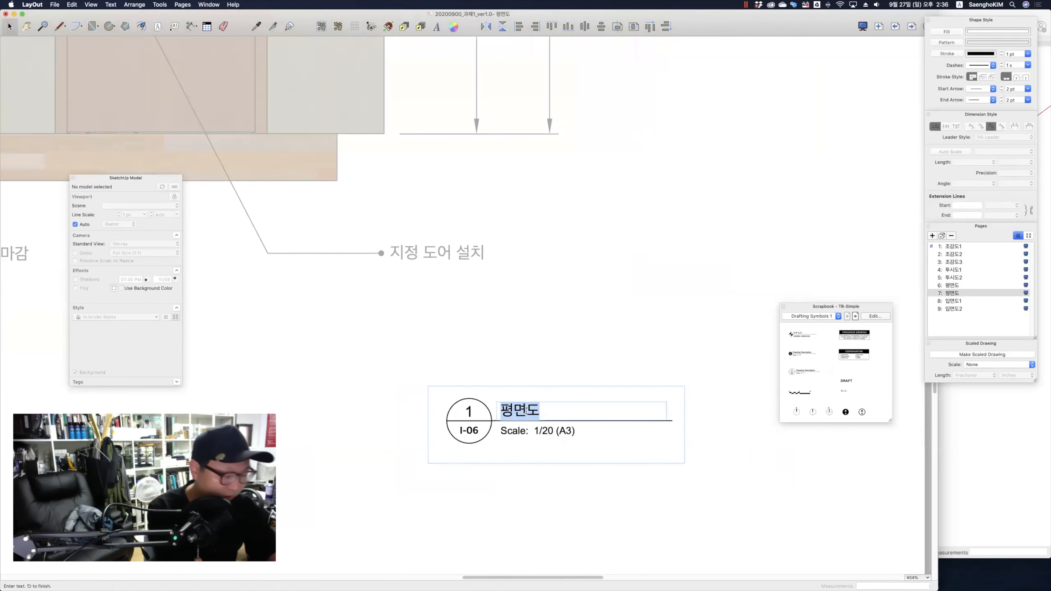
type("wjda")
key("BackSpace")
key("BackSpace")
key("BackSpace")
key("BackSpace")
type("정면도")
key("Escape")
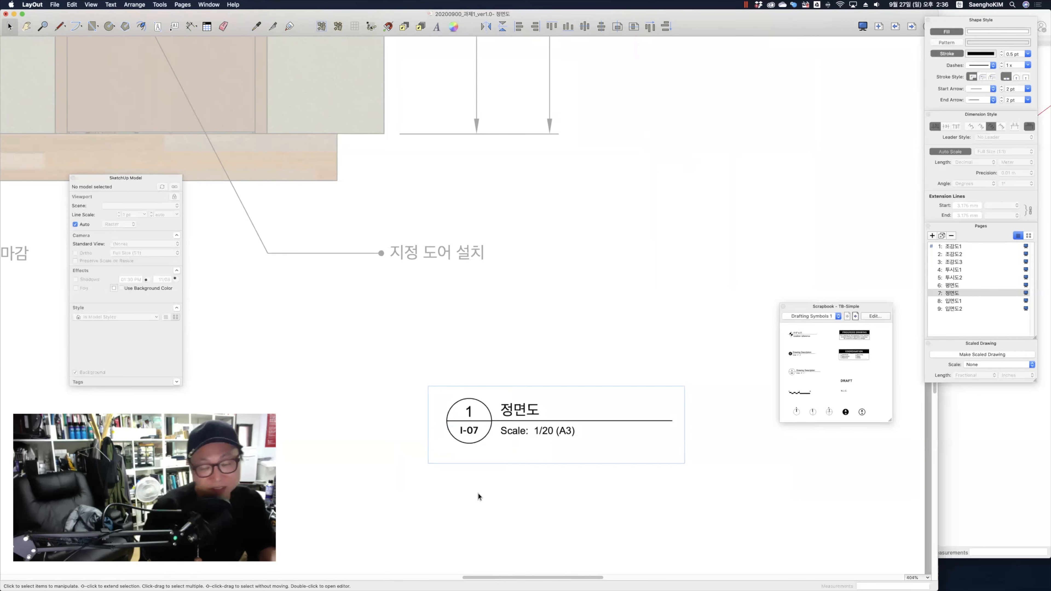
left_click(491, 509)
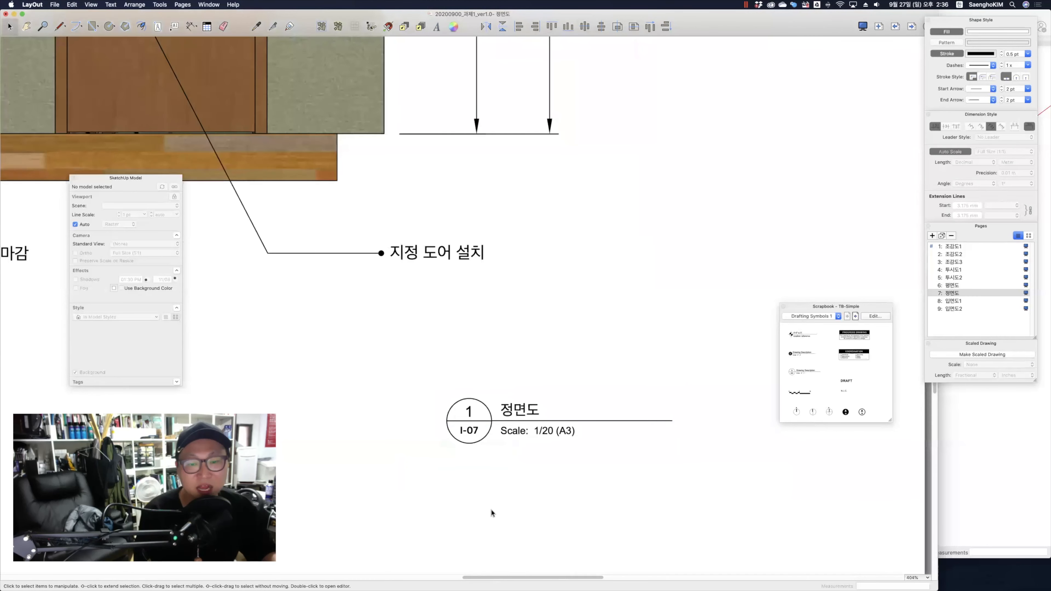
Paste the 평면도 label onto the 입면도1 page and replace its title with 입면도1
left_click(953, 301)
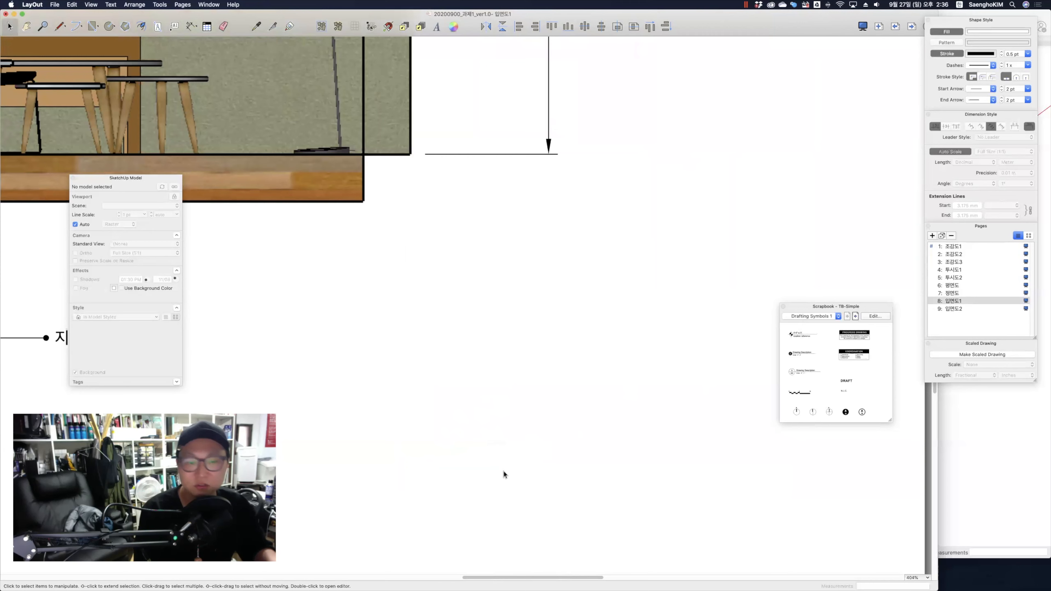
key("super+v")
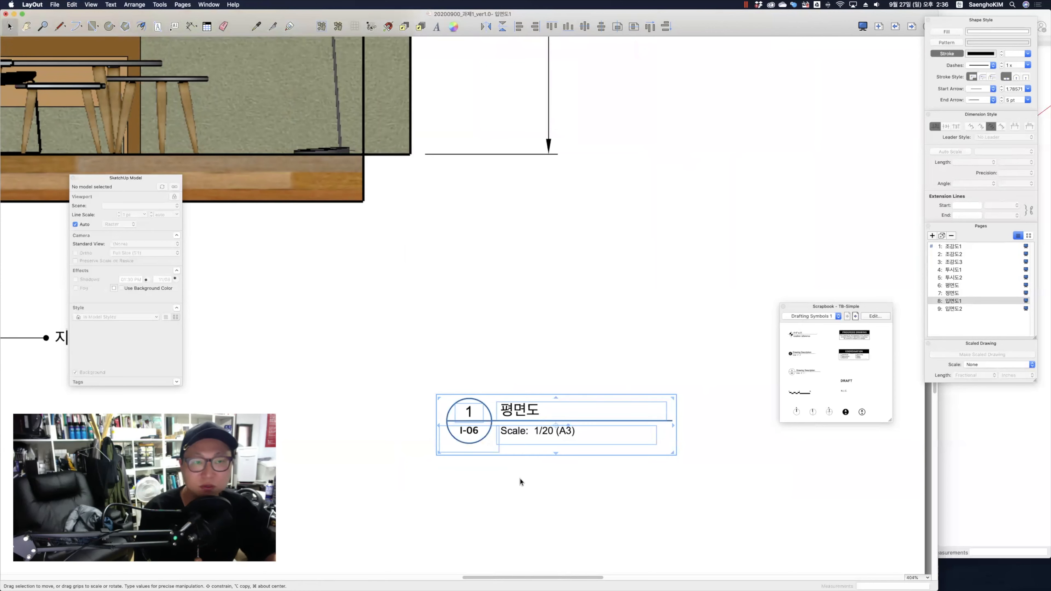
left_click(519, 478)
double_click(506, 420)
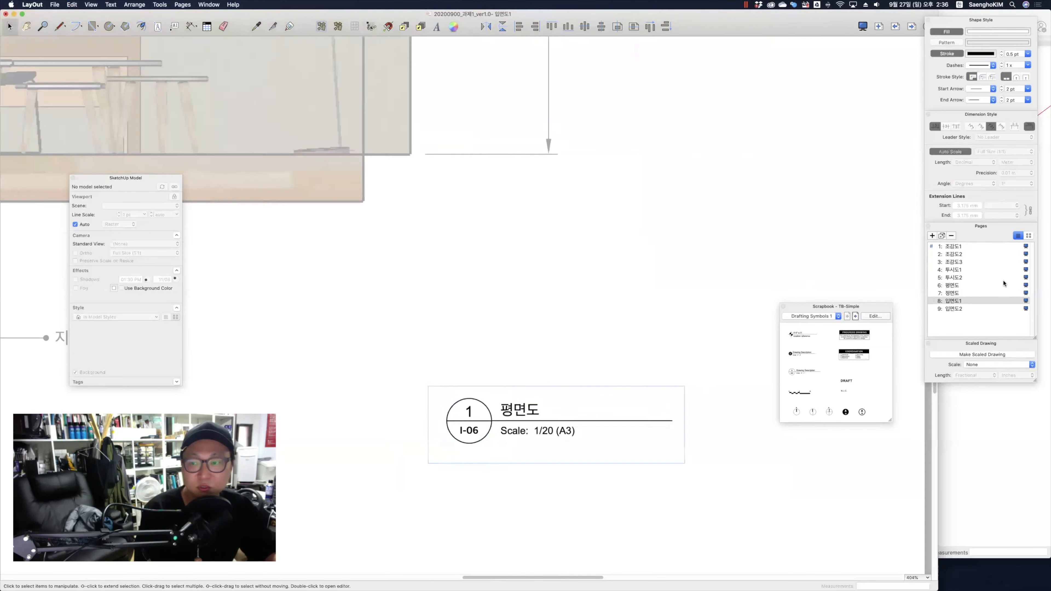
Change the sheet number in the 입면도1 label to I-07
double_click(469, 426)
left_click(477, 431)
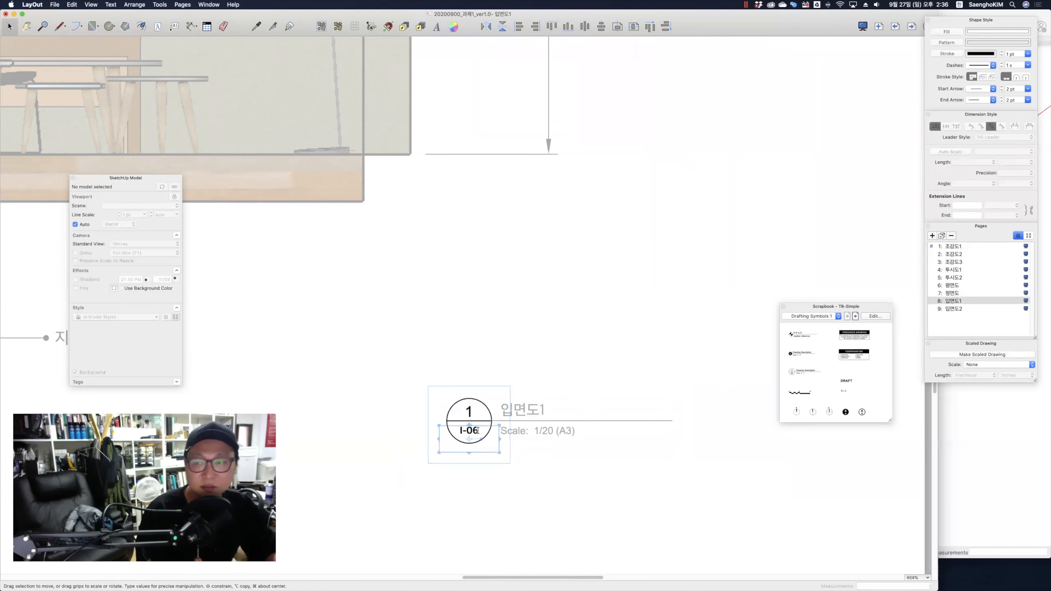
double_click(479, 431)
key("BackSpace")
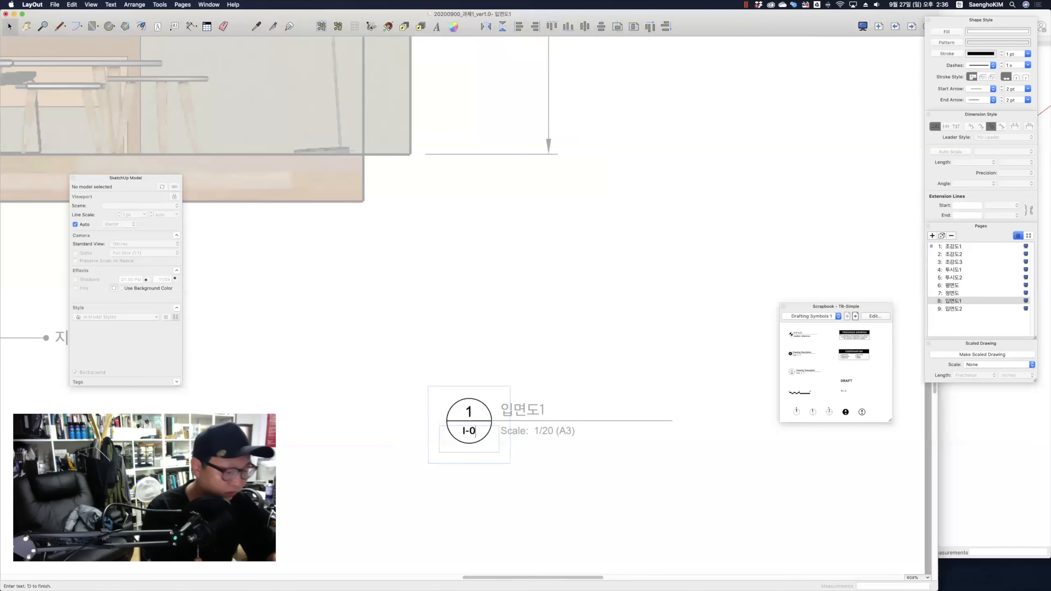
type("7")
left_click(583, 520)
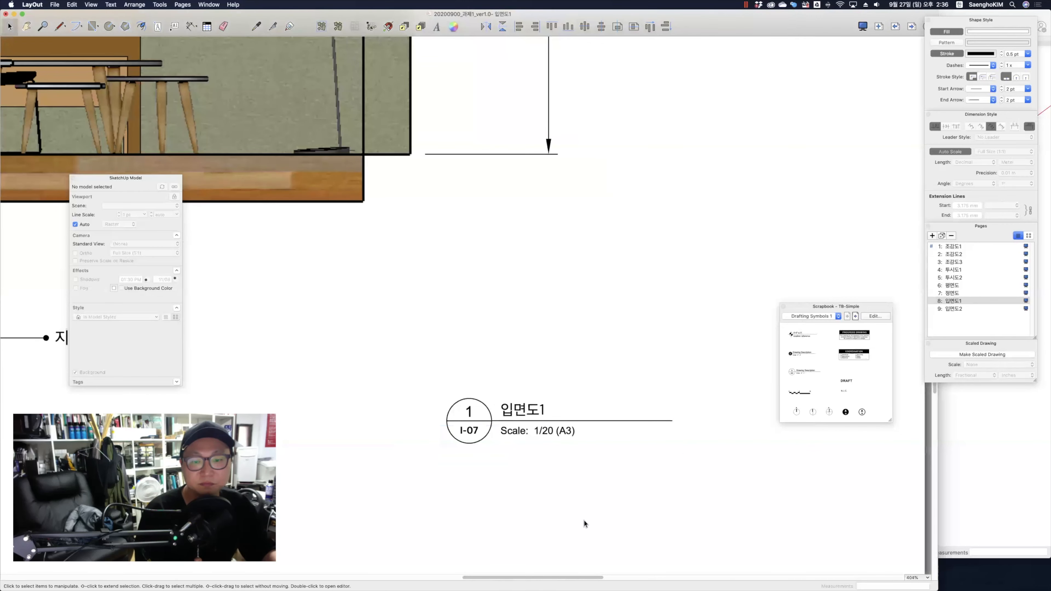
Copy the 입면도1 title label onto the 입면도2 page
scroll(578, 407, "down", 10)
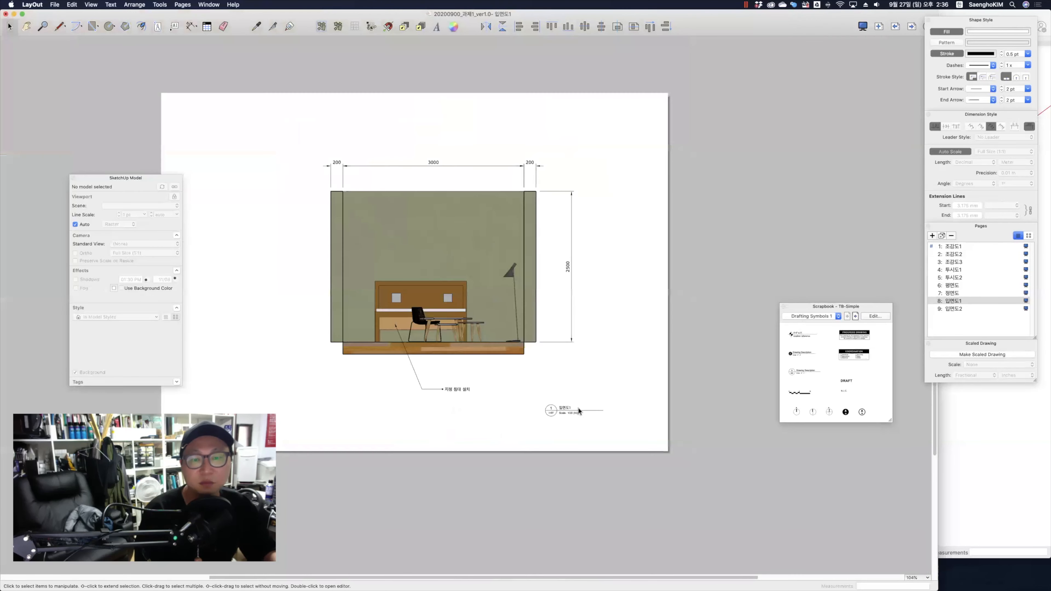
left_click(561, 412)
key("super+c")
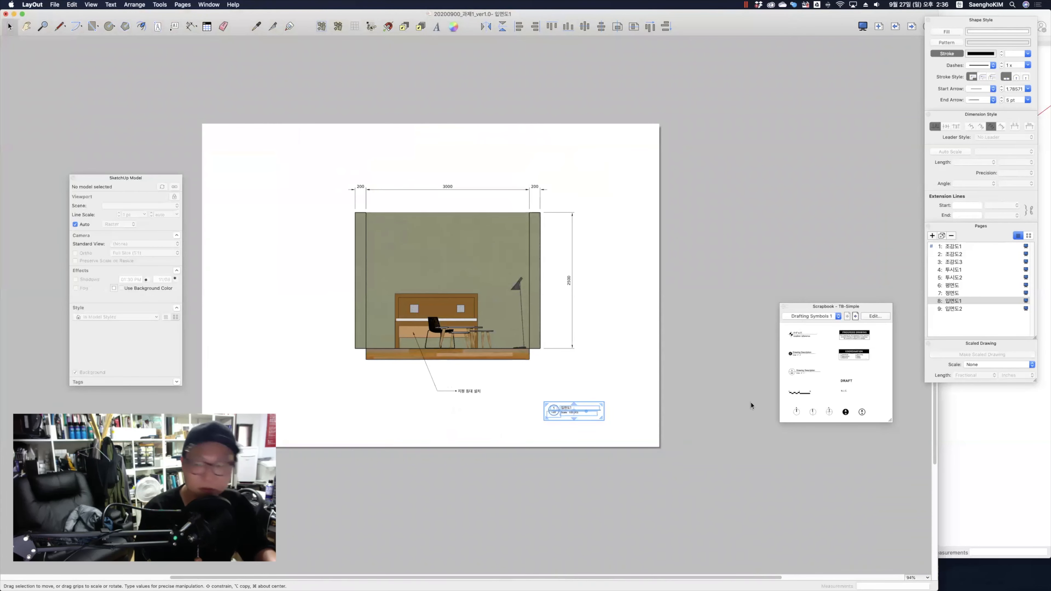
left_click(954, 308)
key("super+v")
Change the title of the pasted label on the 입면도2 page to 입면도2
scroll(557, 458, "up", 5)
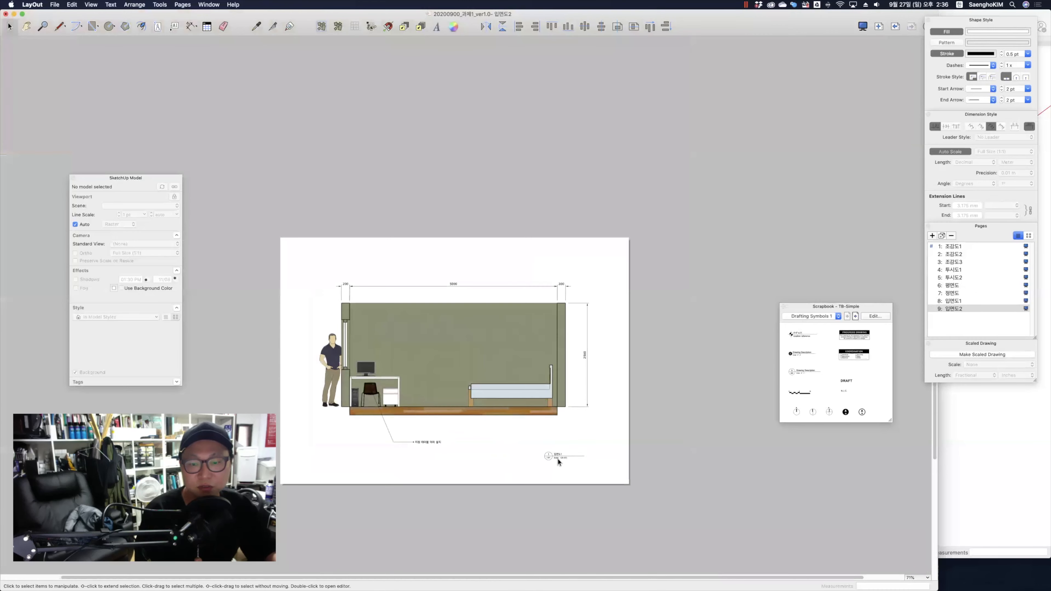
scroll(558, 459, "up", 2)
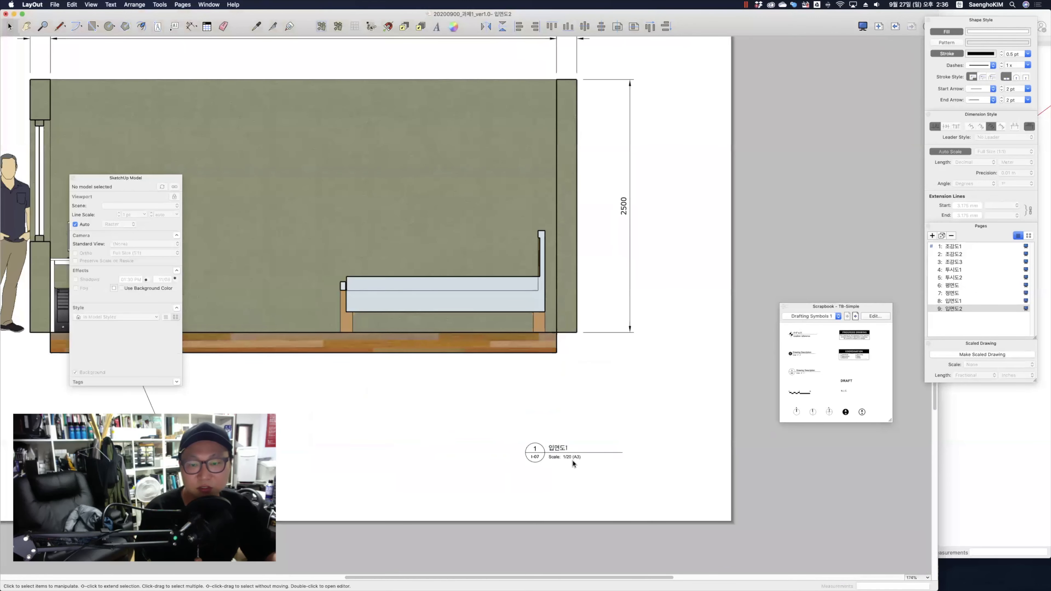
scroll(570, 458, "up", 2)
middle_click_drag(568, 455, 525, 363)
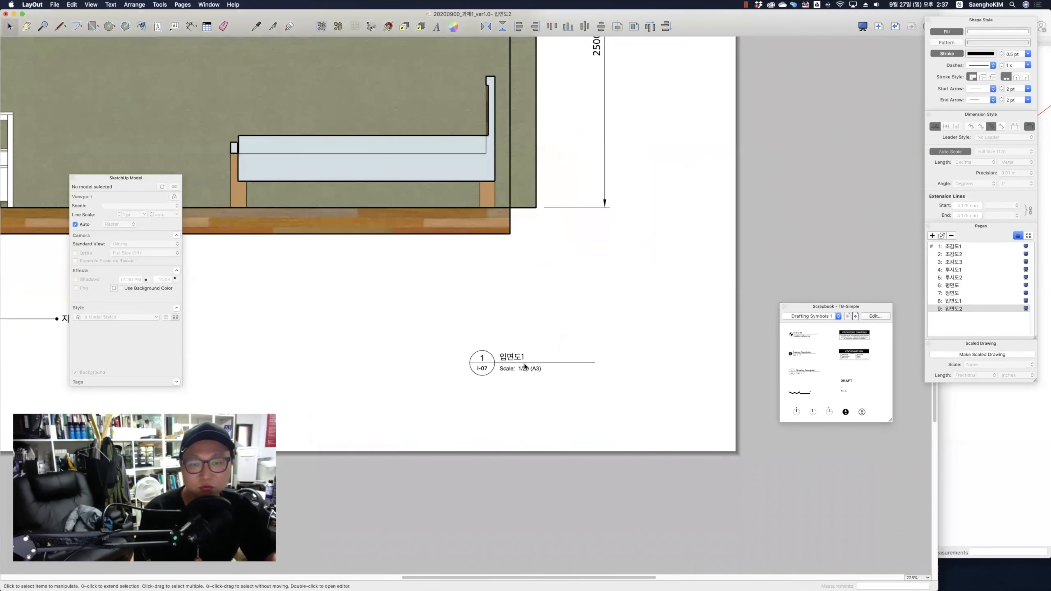
scroll(523, 357, "up", 3)
double_click(517, 344)
double_click(516, 343)
left_click(520, 343)
key("BackSpace")
type("2")
Change the sheet number in the 입면도2 title label to I-08
double_click(444, 365)
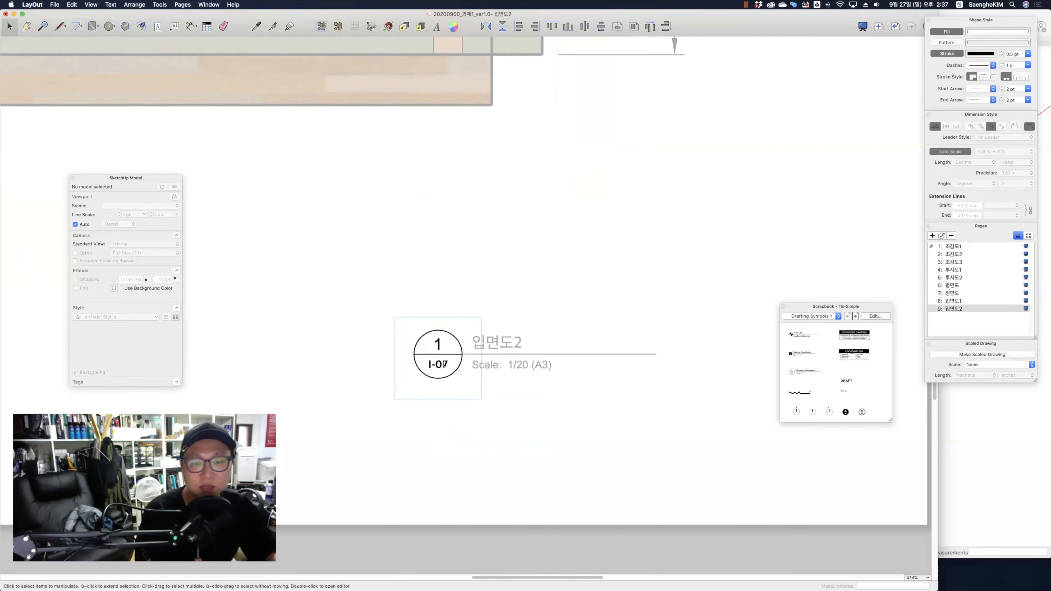
double_click(445, 365)
left_click(445, 365)
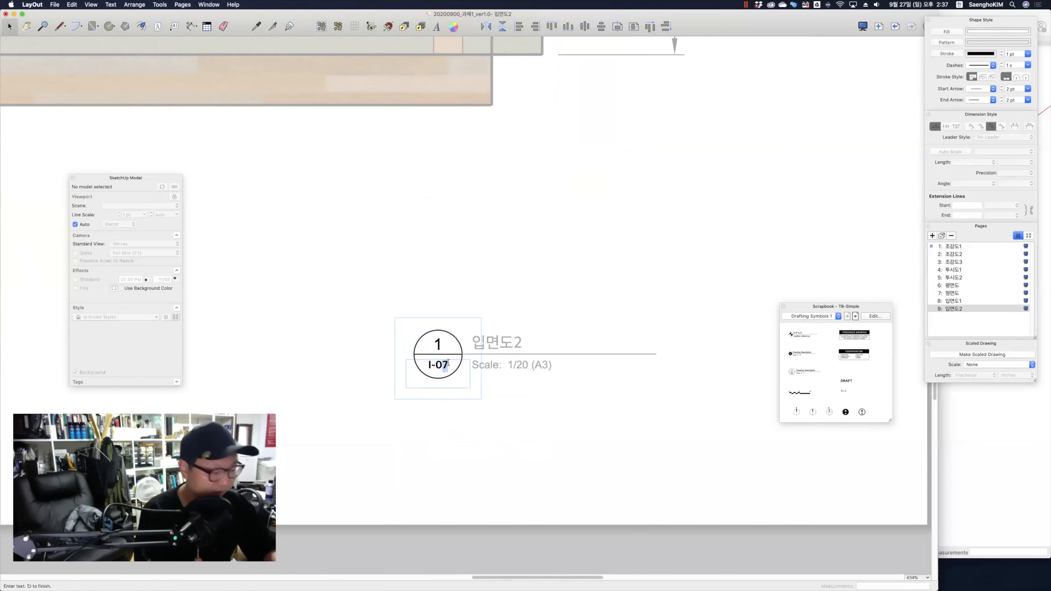
key("Delete")
type("8")
left_click(528, 425)
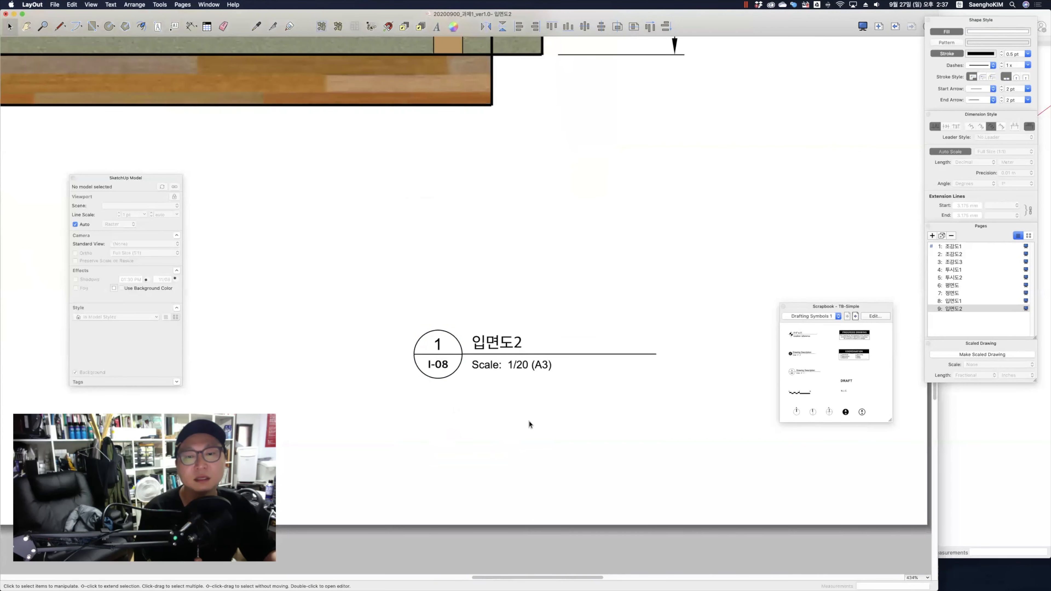
Review every page from 조감도1 through 입면도2, checking each drawing and its title label
key("super+shift+w")
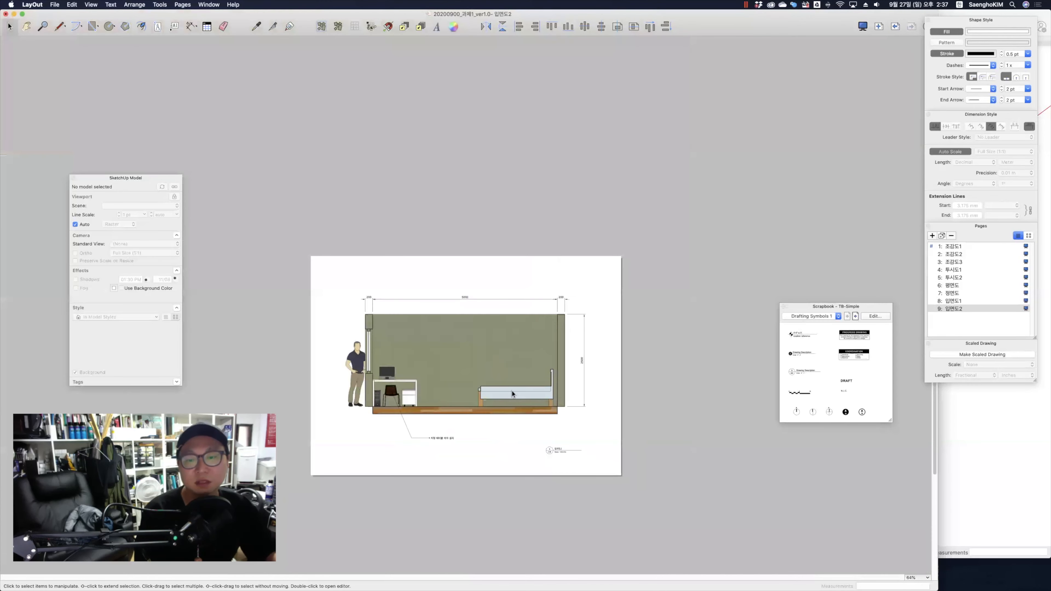
middle_click_drag(511, 390, 495, 306)
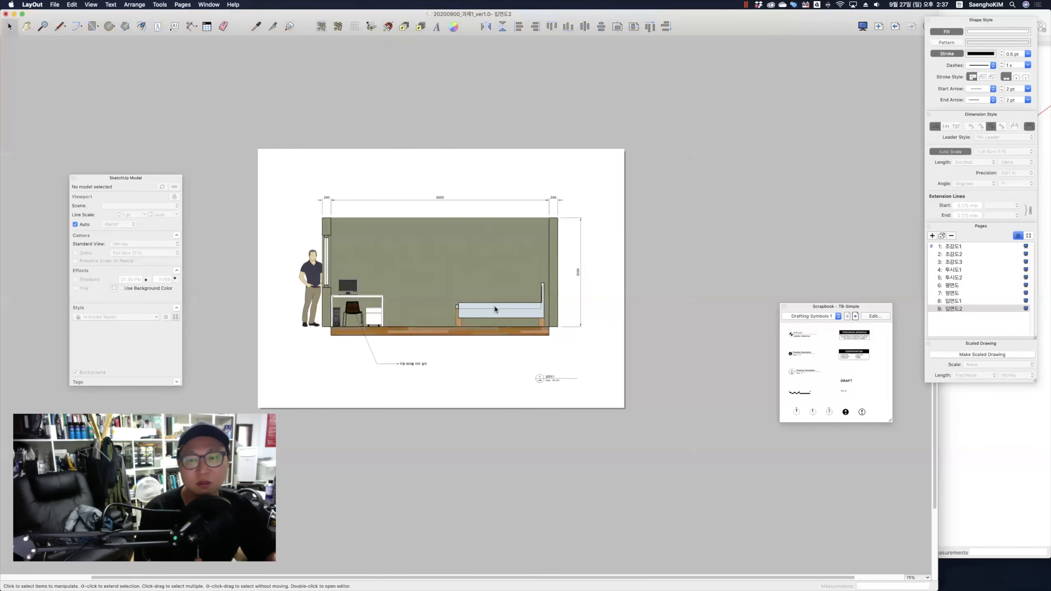
scroll(495, 306, "up", 3)
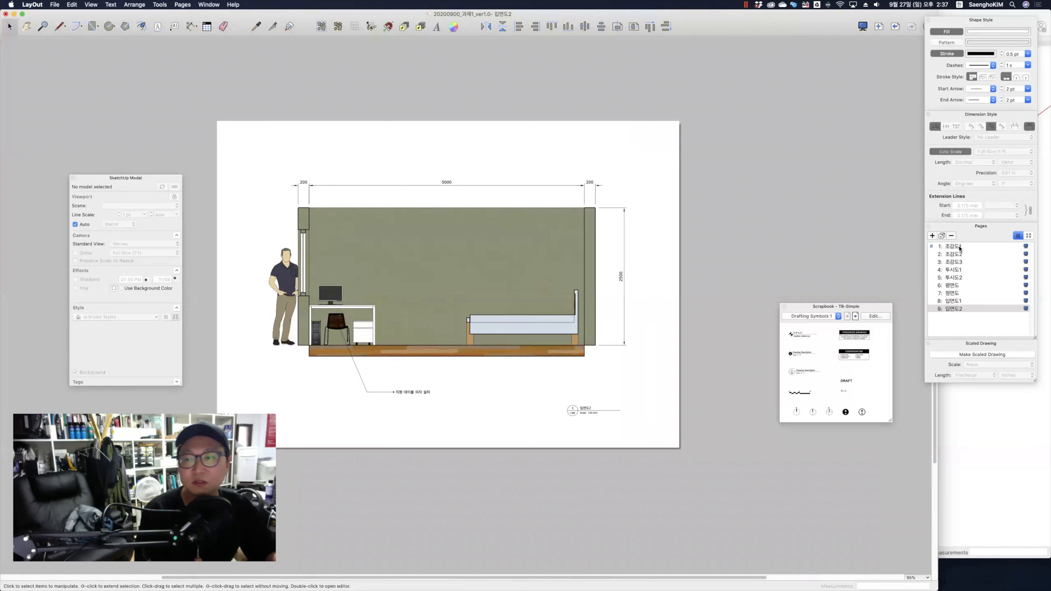
left_click(953, 247)
left_click(954, 255)
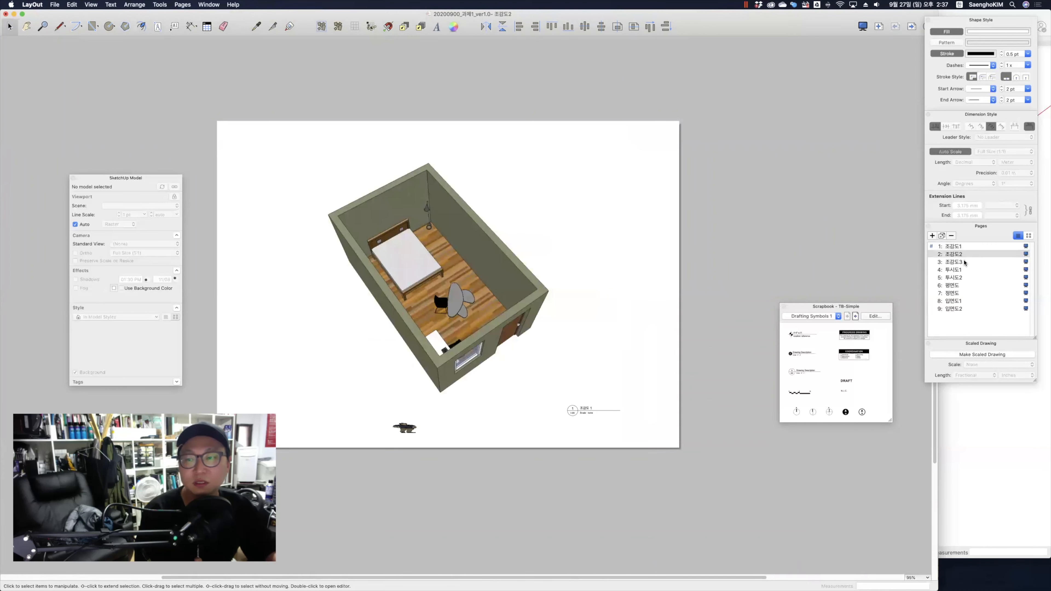
left_click(957, 263)
left_click(959, 270)
left_click(957, 278)
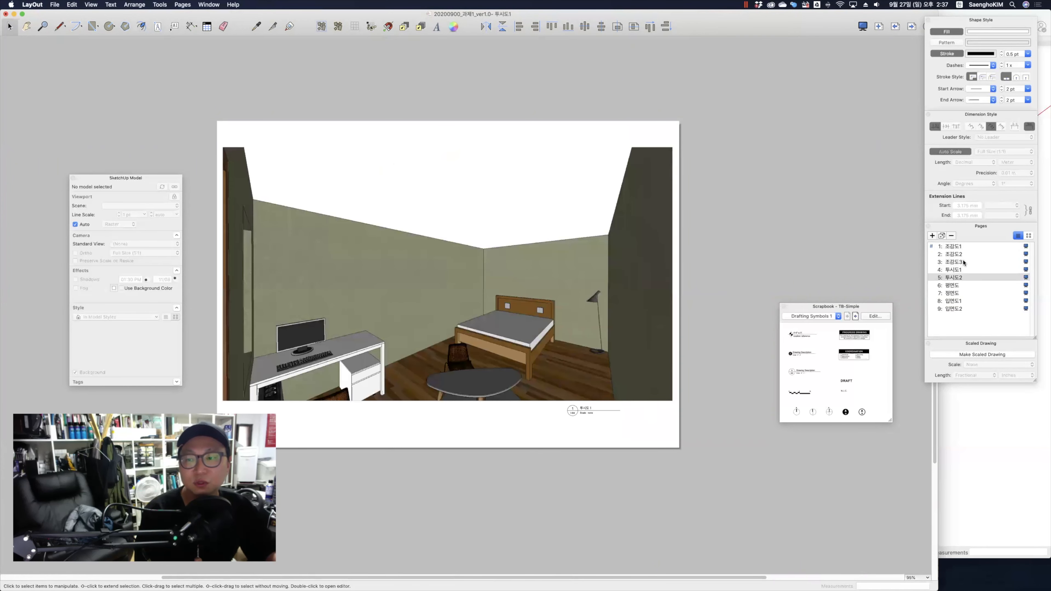
left_click(960, 286)
left_click(959, 293)
left_click(959, 302)
left_click(959, 309)
Add a blank page, move it to the start of the page list, and name it 표지
left_click(960, 248)
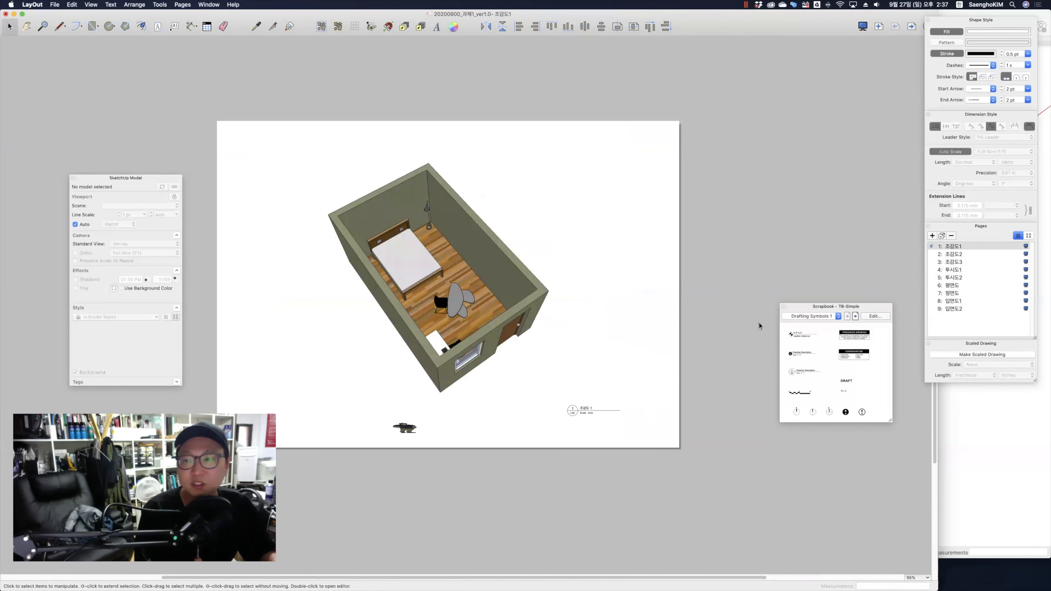
left_click(933, 236)
left_click(954, 263)
left_click(952, 255)
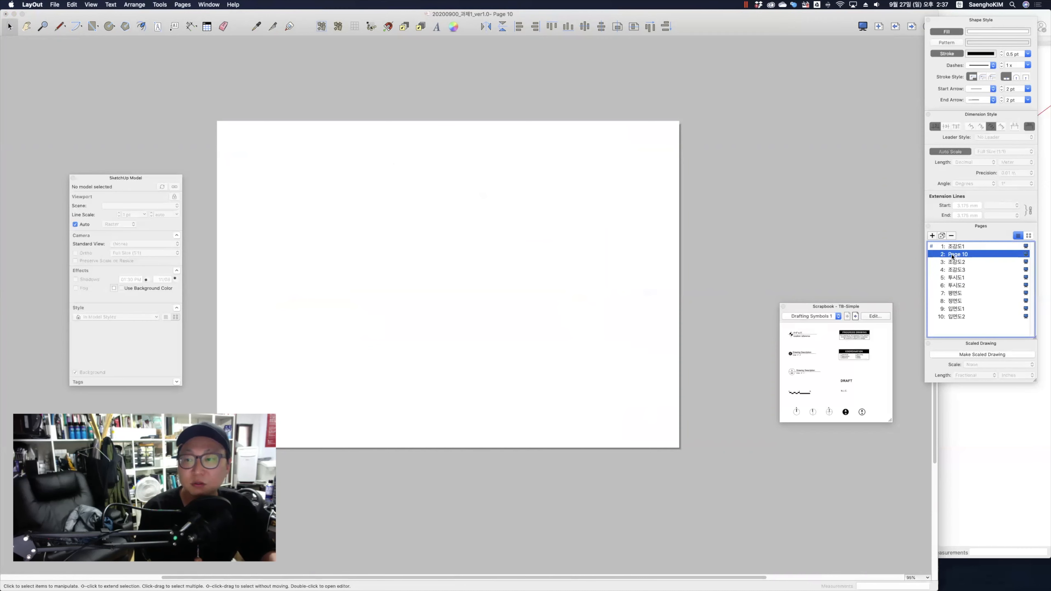
left_click_drag(952, 255, 970, 242)
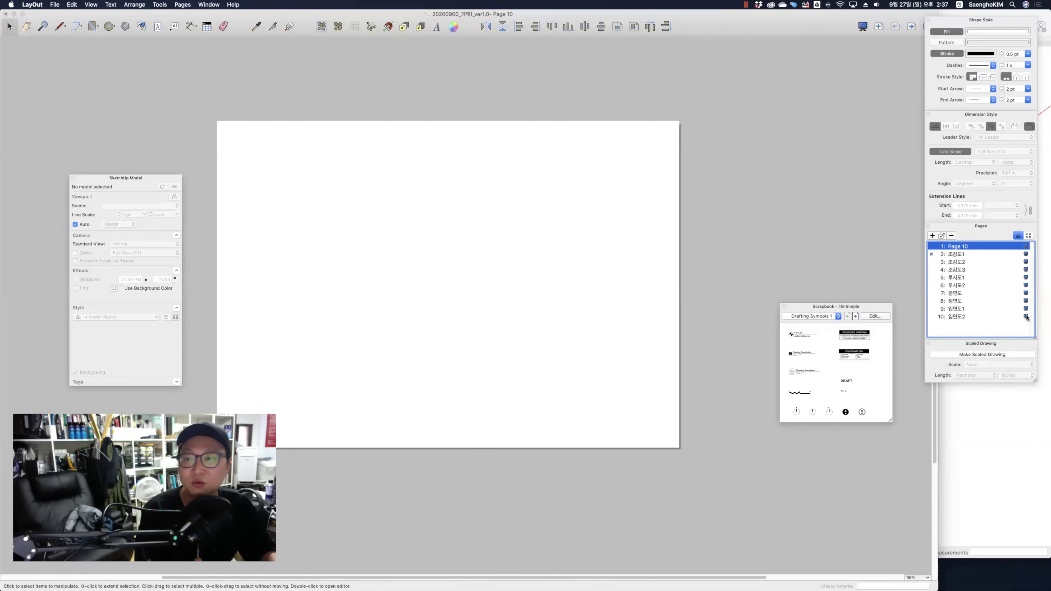
double_click(959, 246)
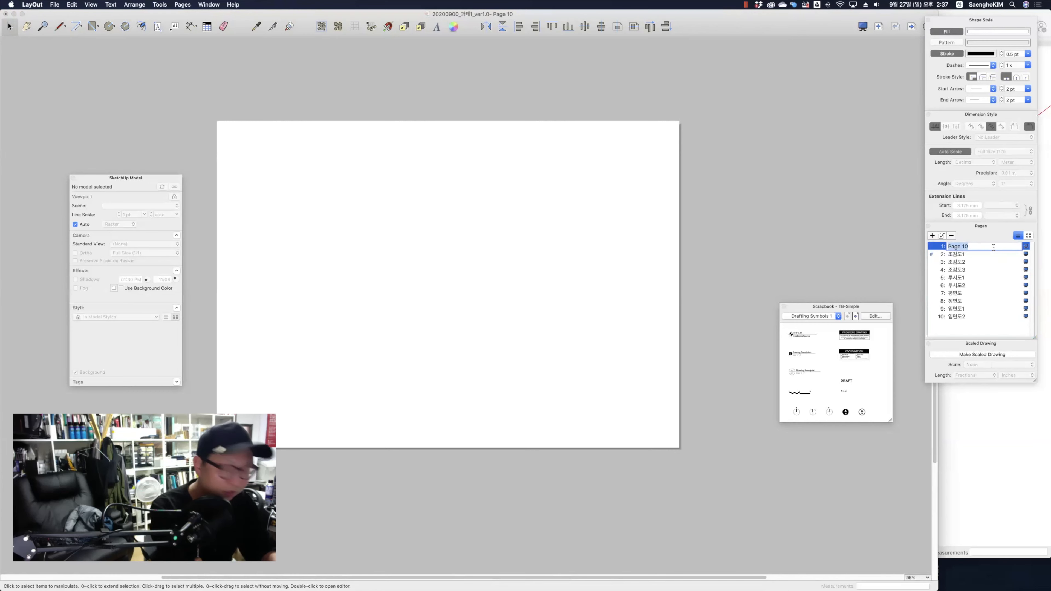
type("표지")
key("Return")
Add a wide text box in the upper half of the 표지 page with the title 인테리어 설계도서 작성 과제 도면
left_click(158, 26)
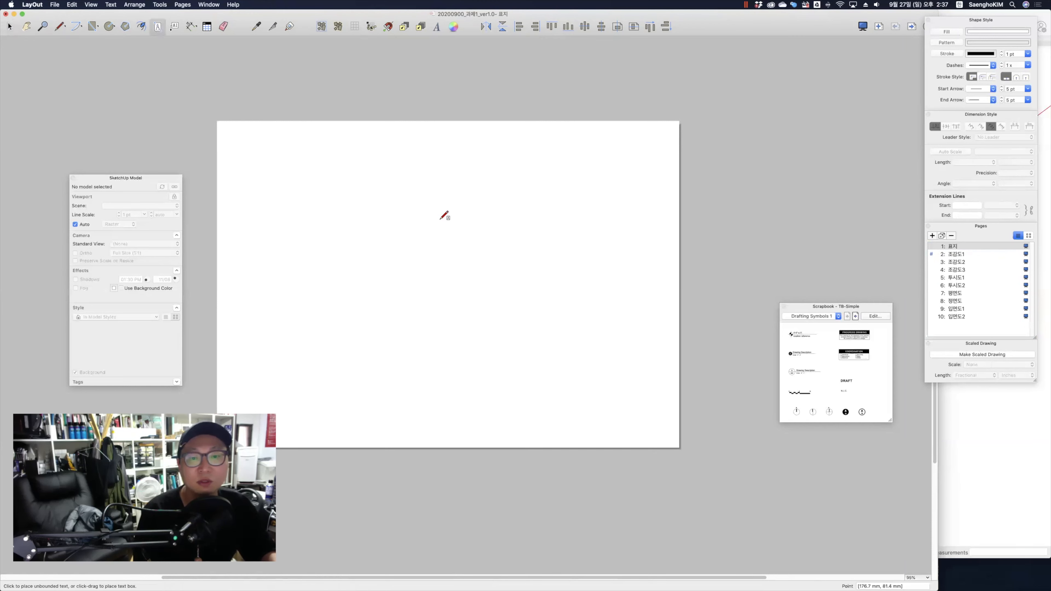
left_click_drag(400, 208, 635, 243)
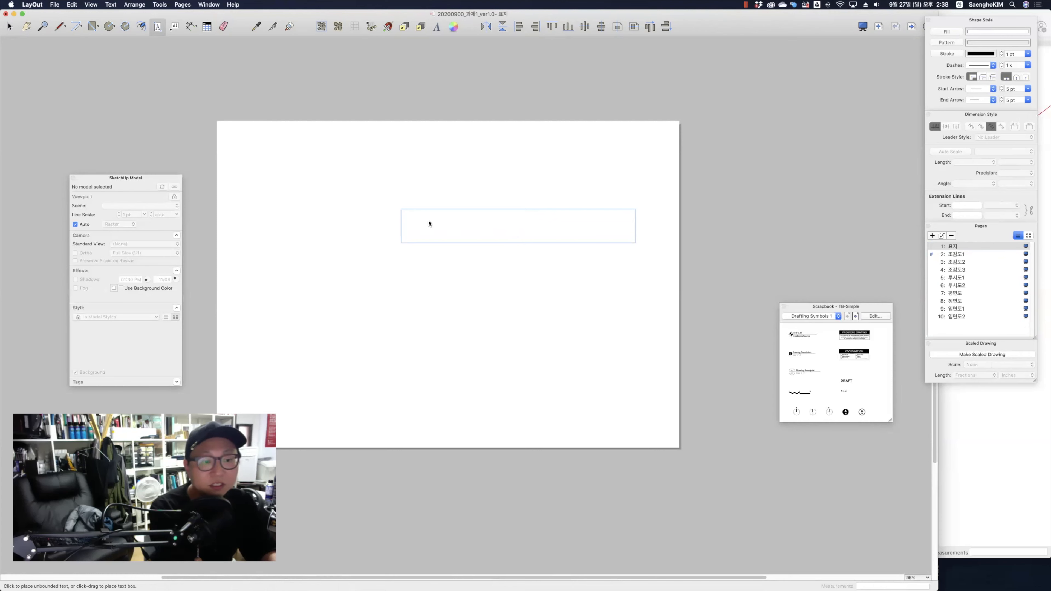
type("인테")
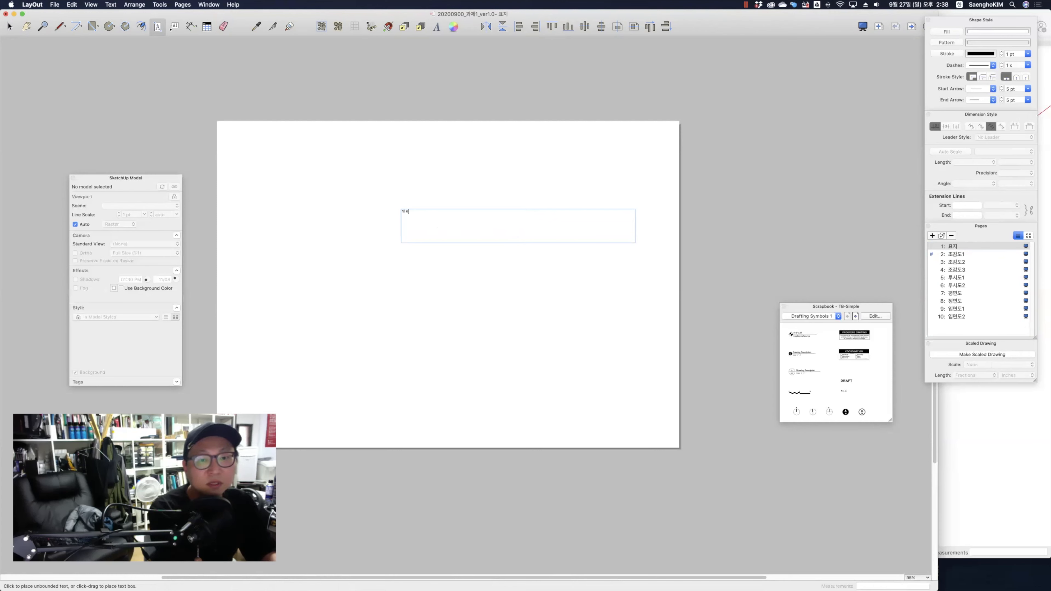
type("리어도 디")
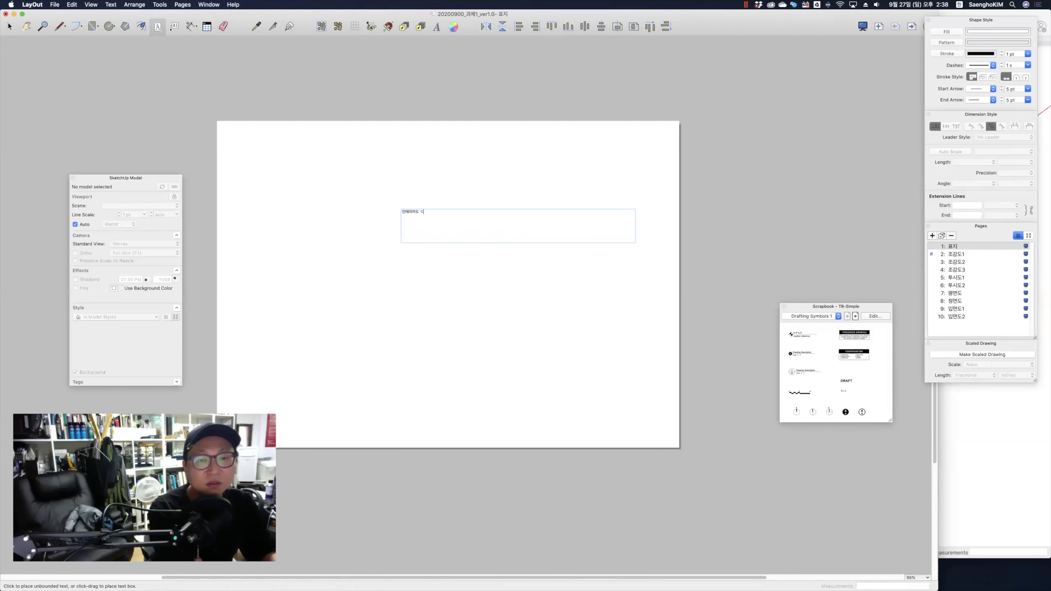
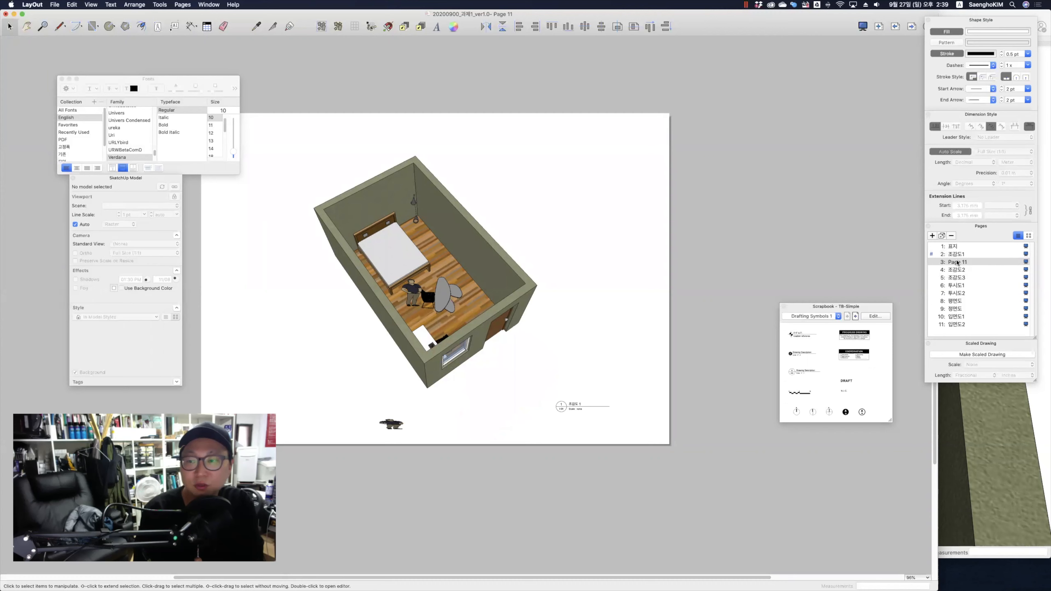
Rename the page Page 11 to 조감도1-1
double_click(960, 262)
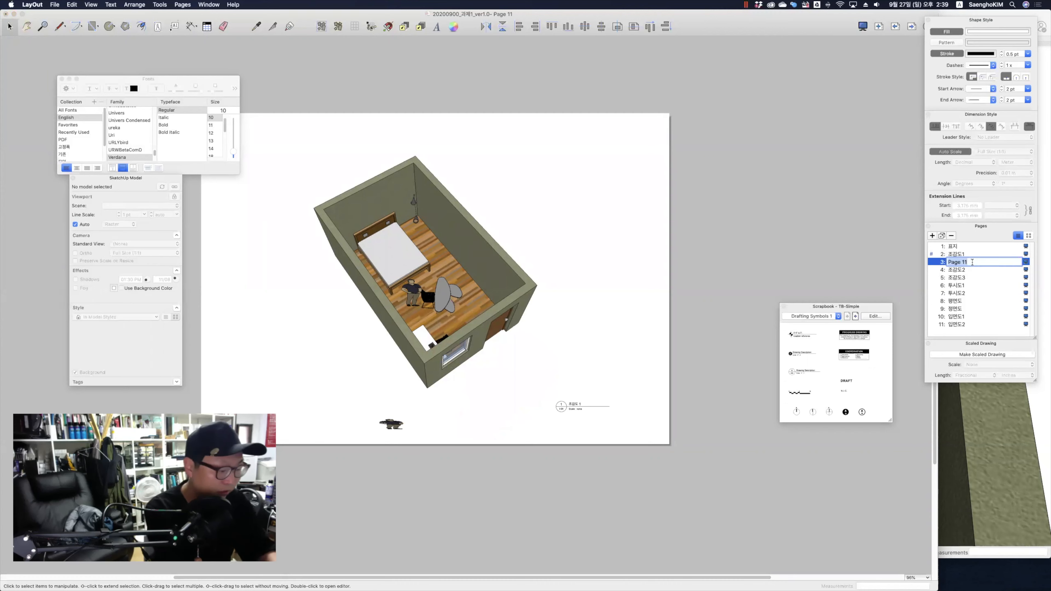
type("wh")
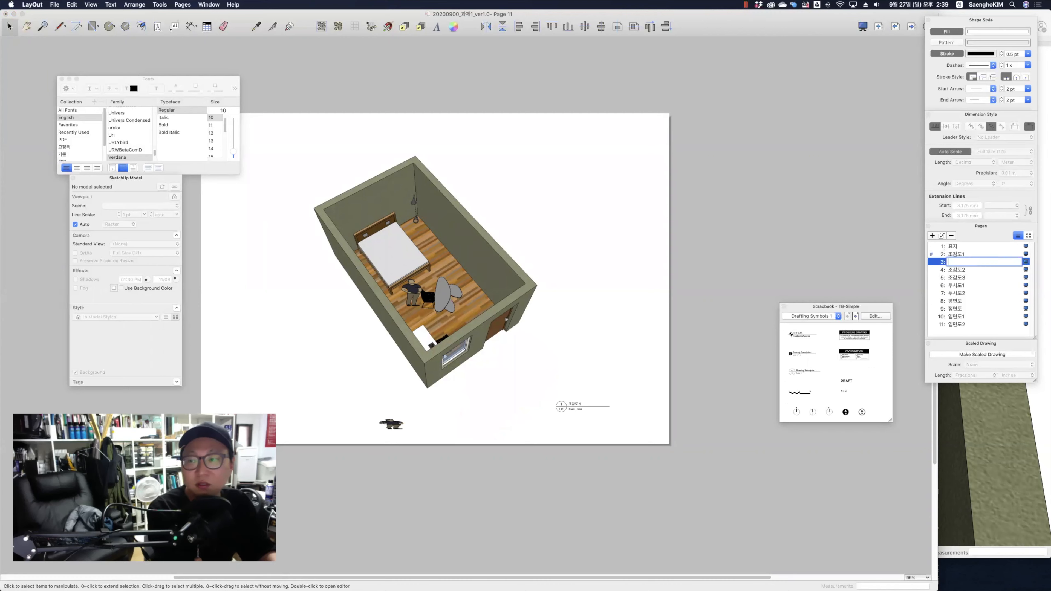
key("BackSpace")
key("BackSpace")
type("조감도1-1")
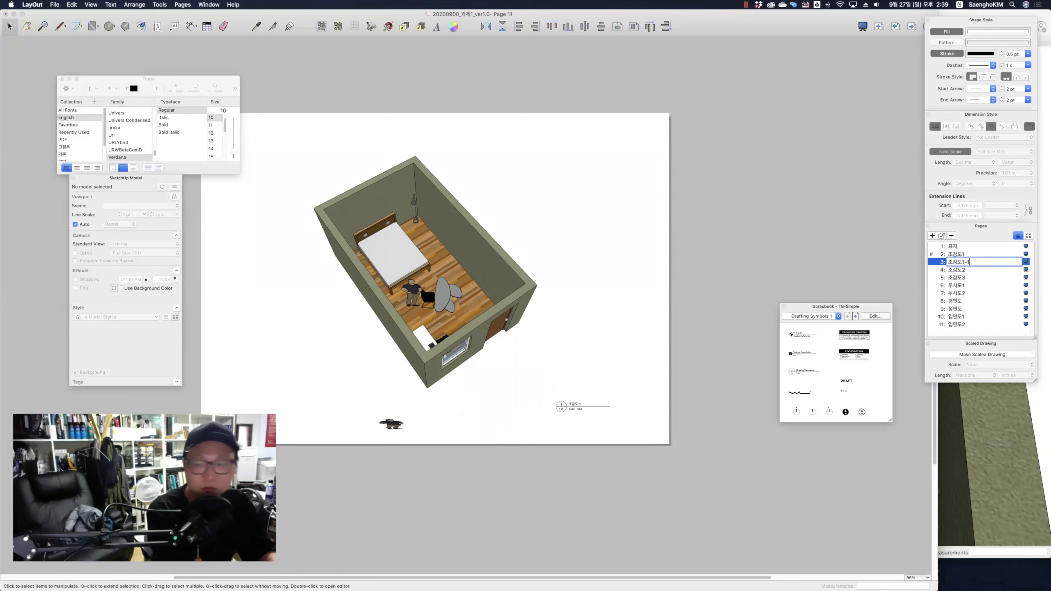
key("Return")
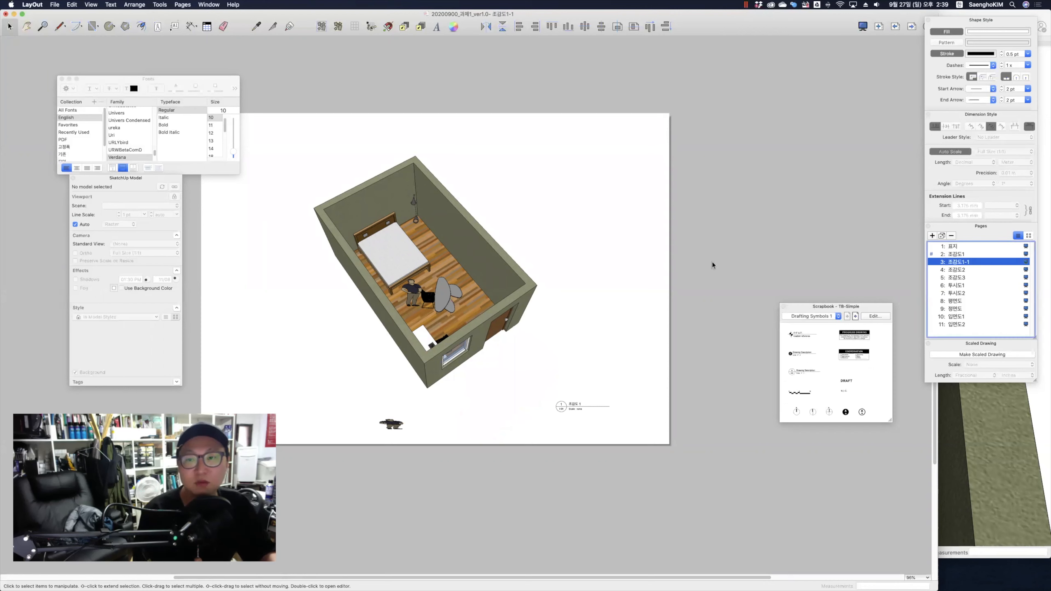
Adjust the camera of the model viewport on the 조감도1-1 page to a close-up of the bed, figure and table
left_click(438, 294)
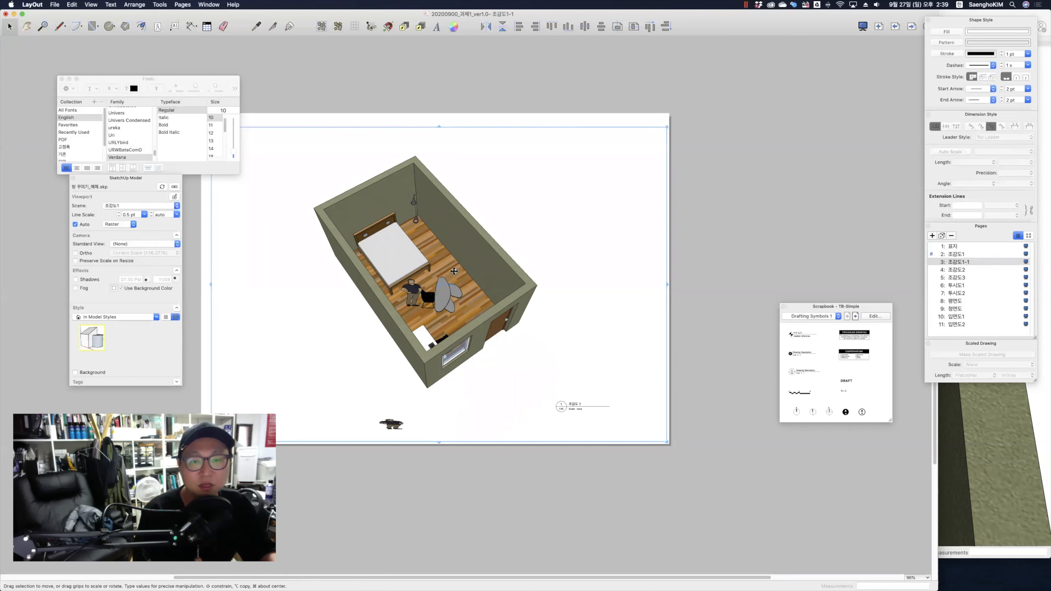
double_click(453, 267)
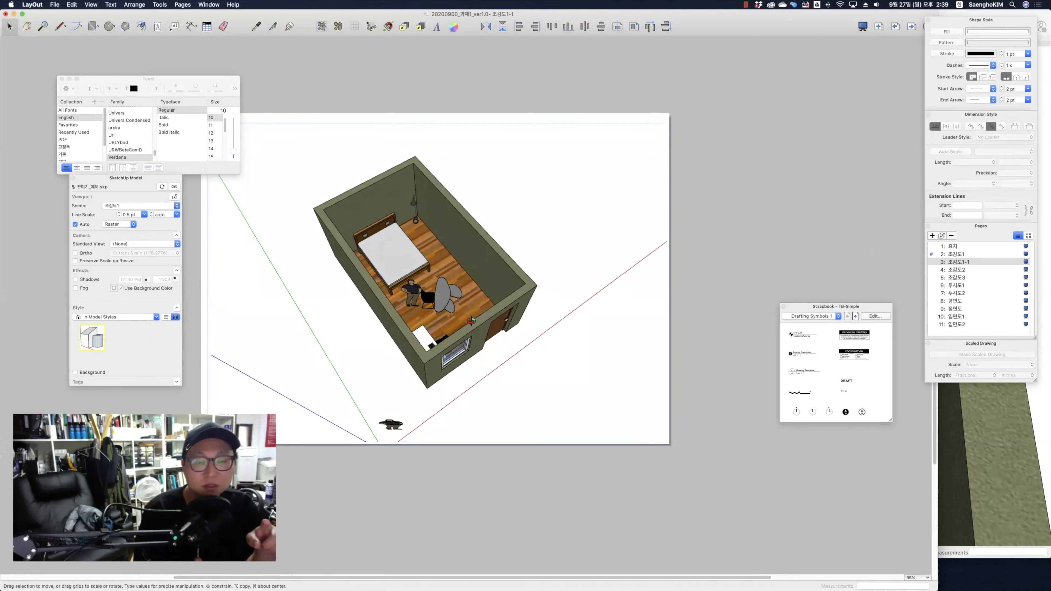
mouse_move(472, 321)
left_mouse_down()
mouse_move(429, 275)
mouse_move(366, 335)
mouse_move(429, 285)
mouse_move(513, 295)
mouse_move(424, 216)
mouse_move(426, 176)
mouse_move(429, 250)
left_mouse_up()
scroll(430, 286, "up", 3)
scroll(424, 217, "up", 6)
scroll(429, 250, "down", 3)
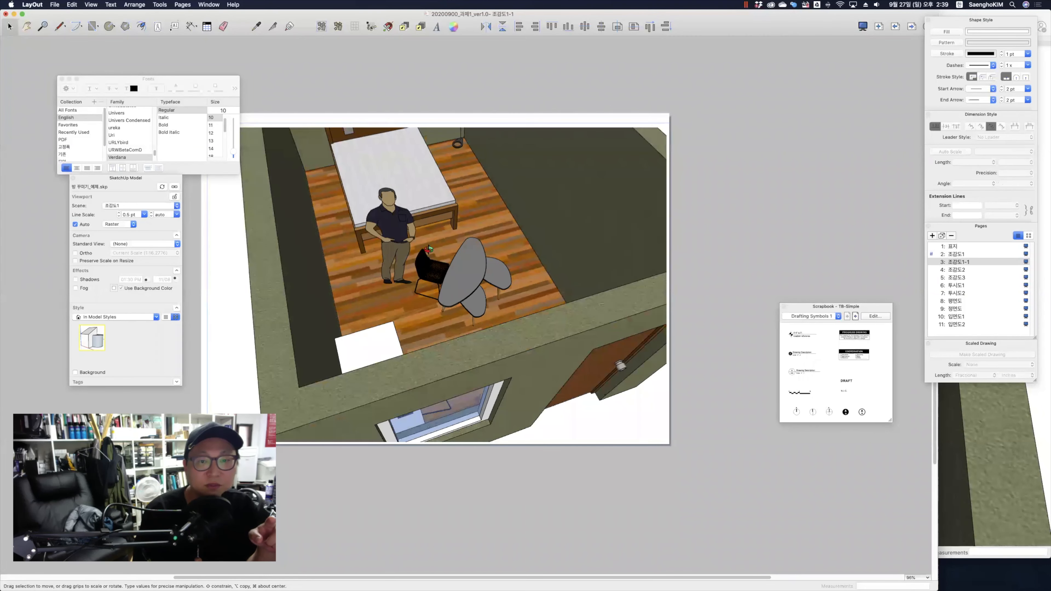
left_click(736, 244)
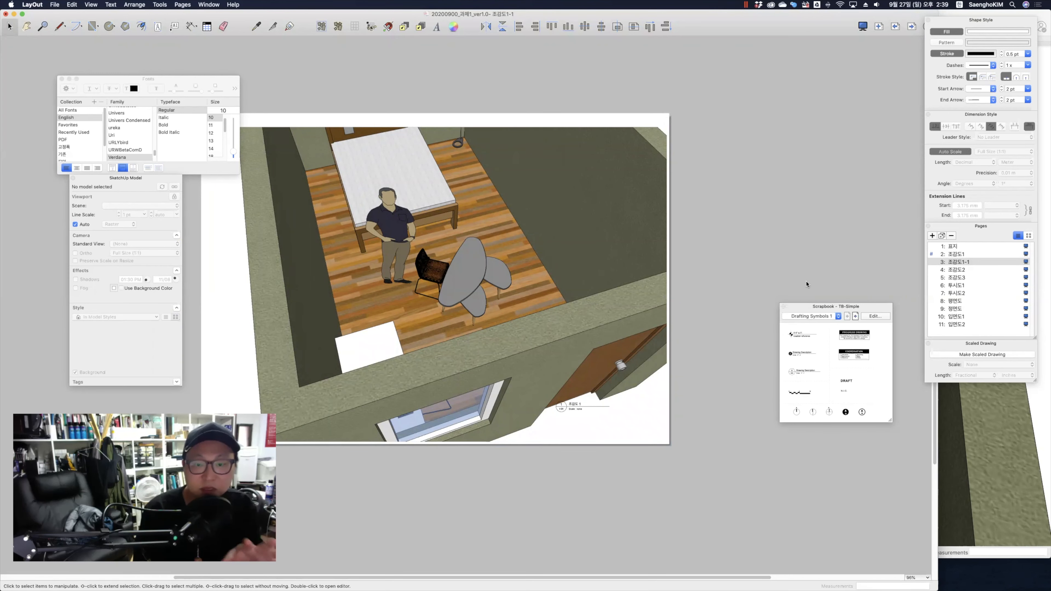
Edit the title label on the 조감도1-1 page to read 조감도 1-1, with the suffix -01 in its sheet number
scroll(579, 414, "up", 2)
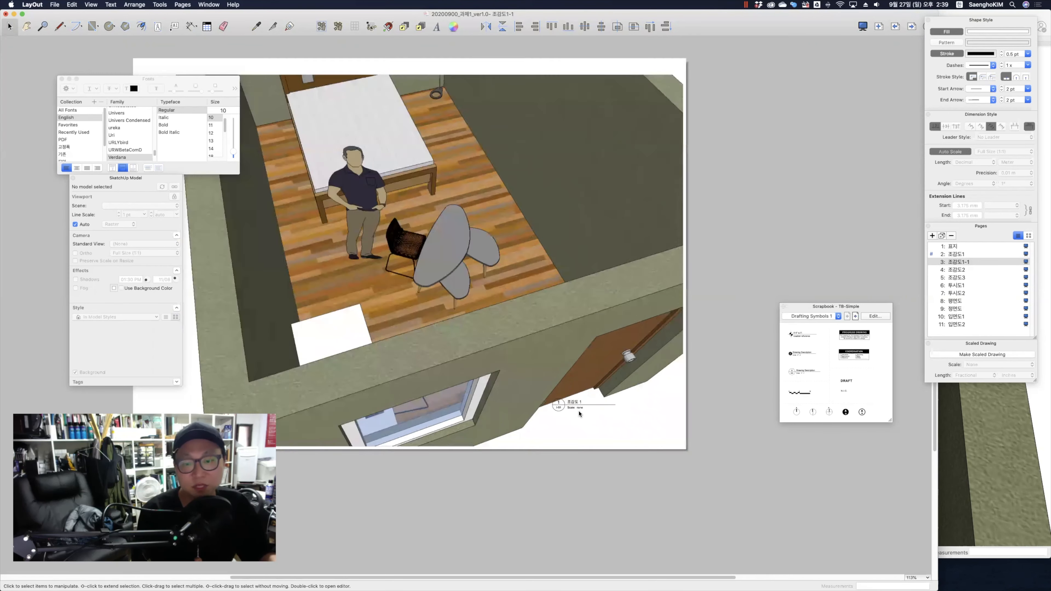
scroll(579, 413, "up", 20)
double_click(559, 408)
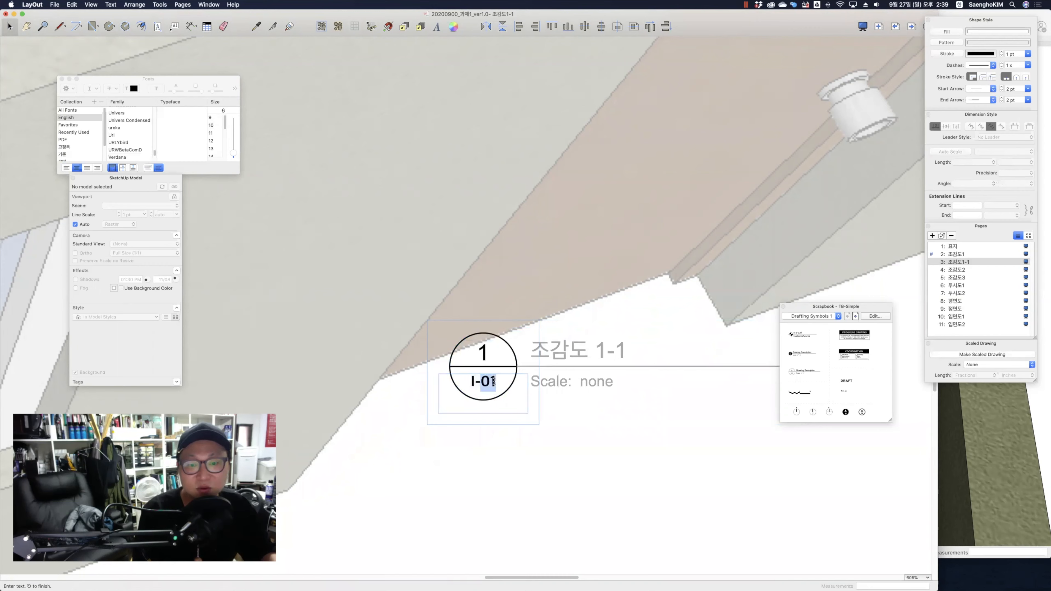
type("-01")
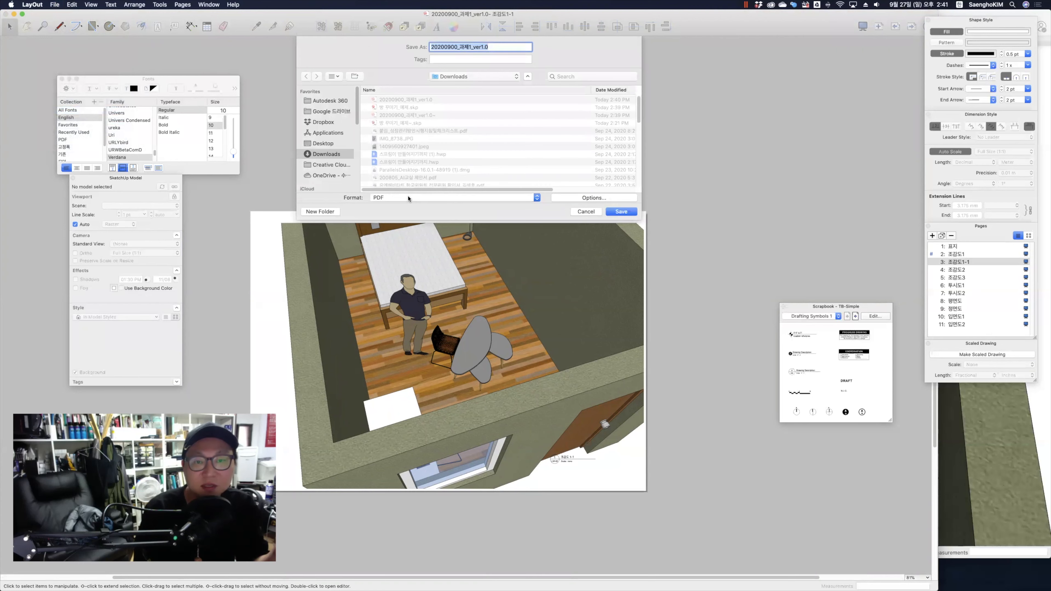
Choose PDF as the export format and set its output resolution to High
left_click(395, 198)
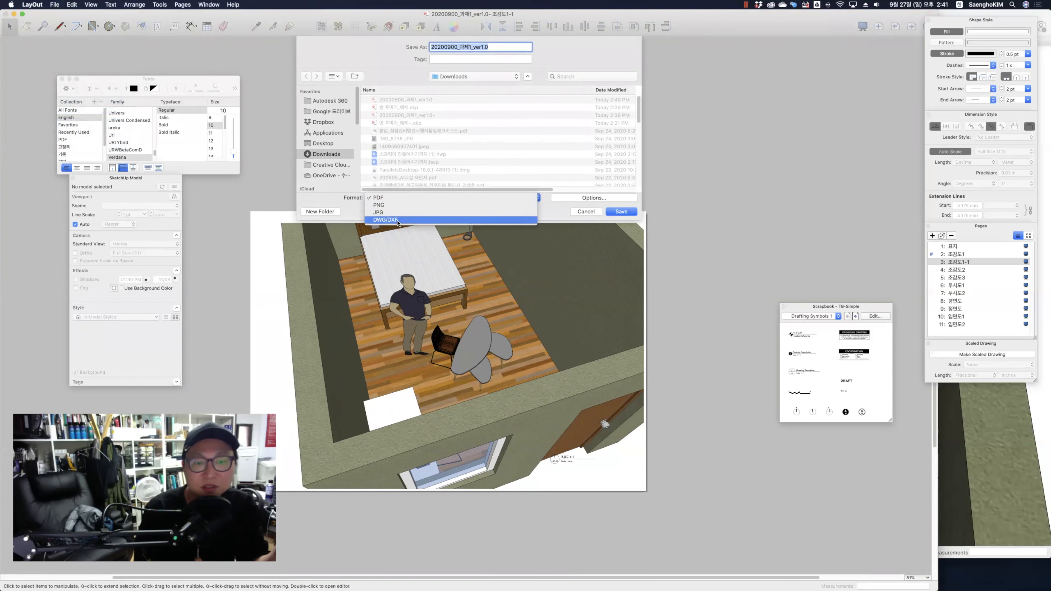
left_click(378, 197)
left_click(594, 197)
left_click(550, 181)
left_click(530, 181)
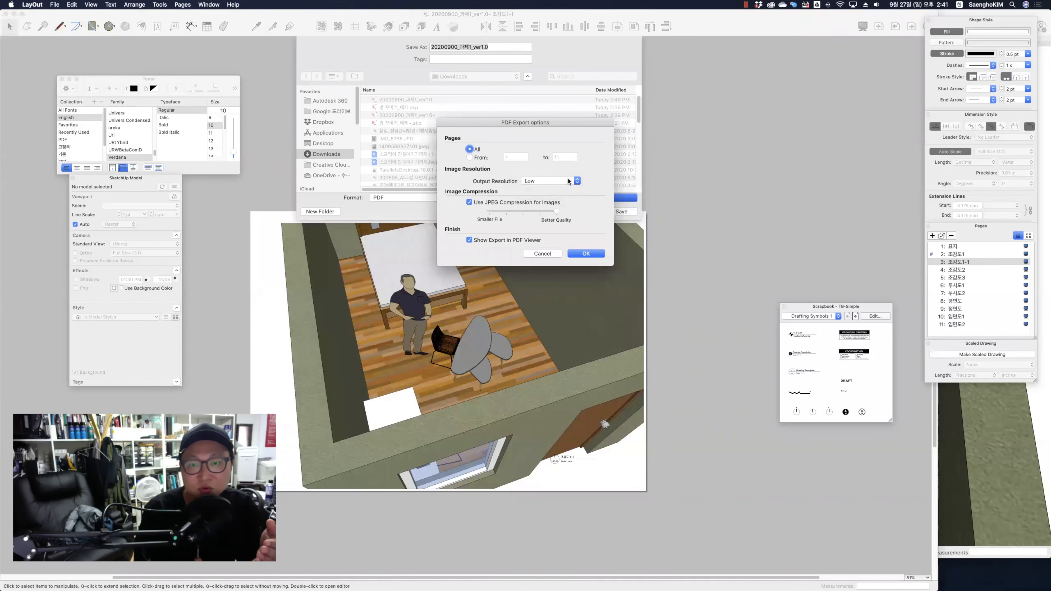
left_click(551, 181)
left_click(552, 189)
left_click(553, 182)
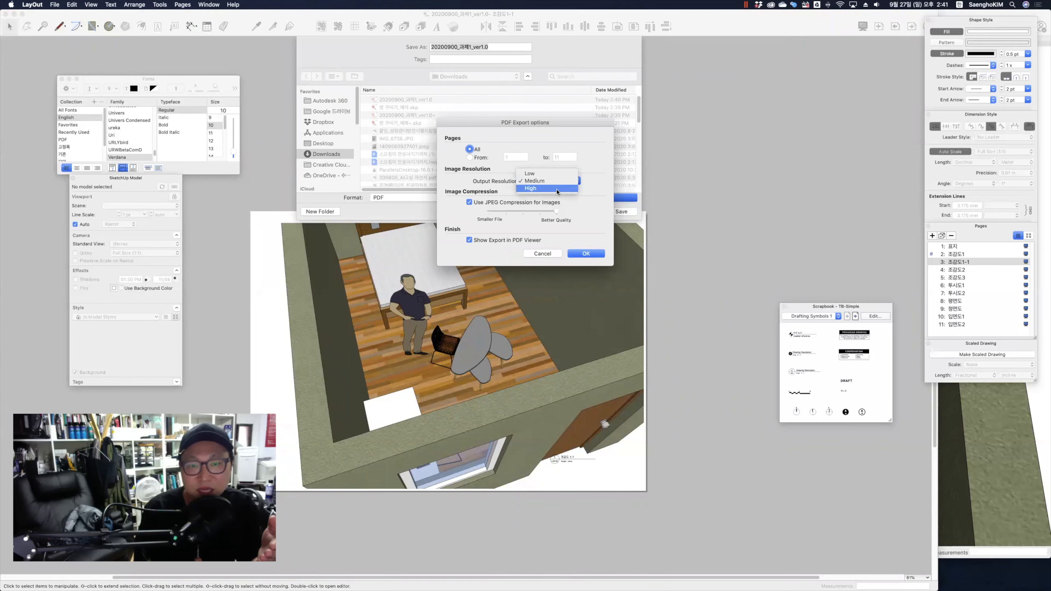
left_click(555, 190)
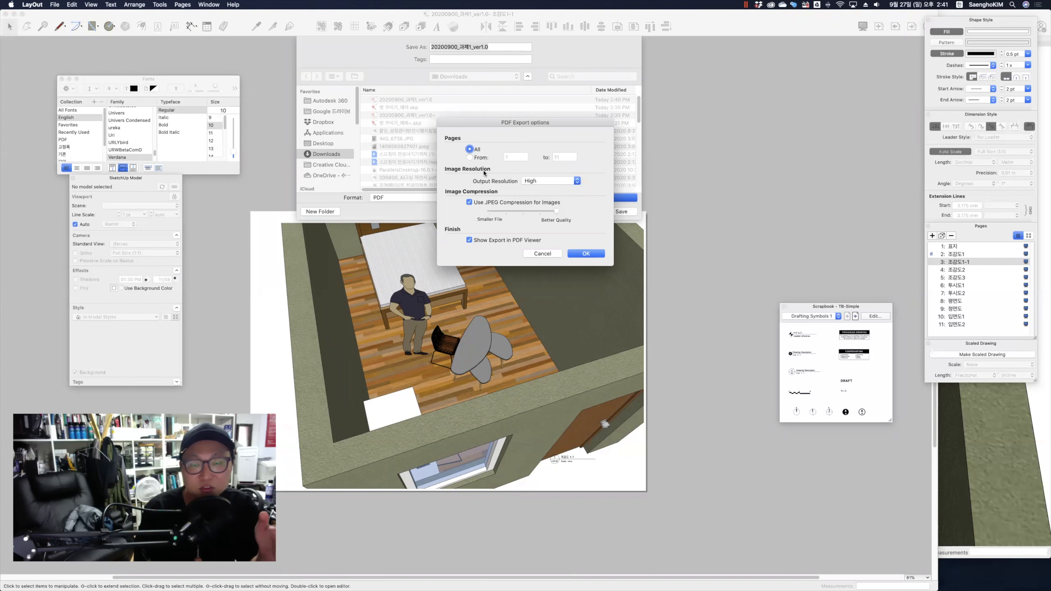
Accept the PDF options with High resolution for all pages and export 20200900_과제1_ver1.0 to the Downloads folder
left_click(551, 181)
left_click(552, 181)
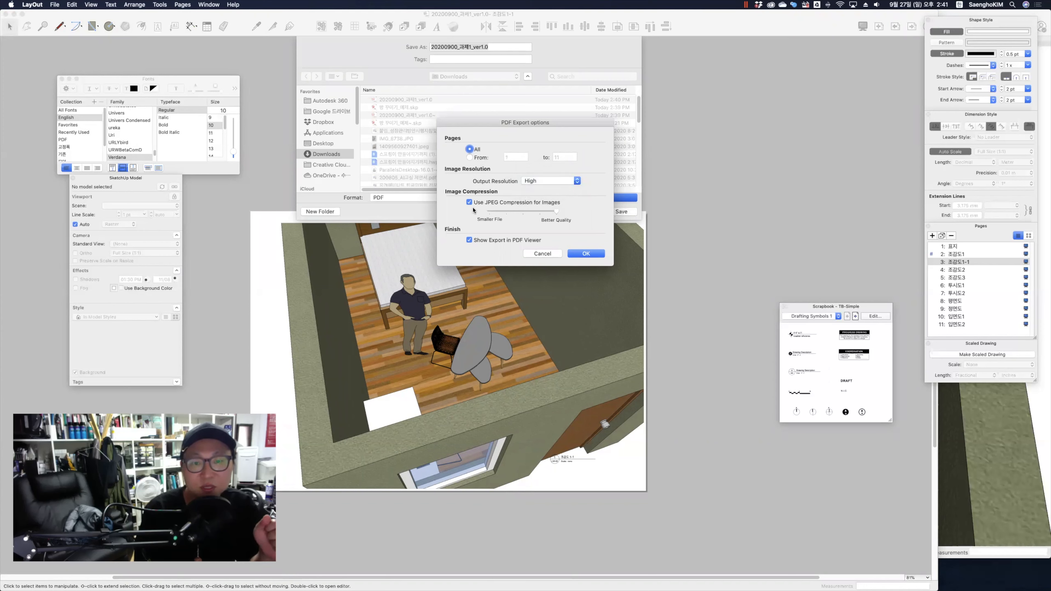
left_click(586, 254)
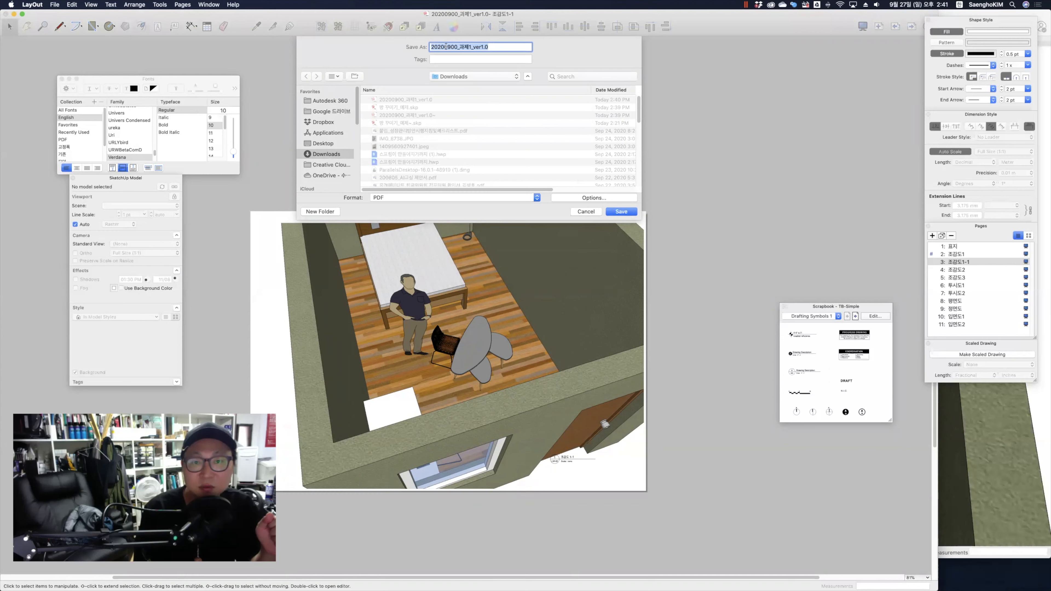
left_click(621, 211)
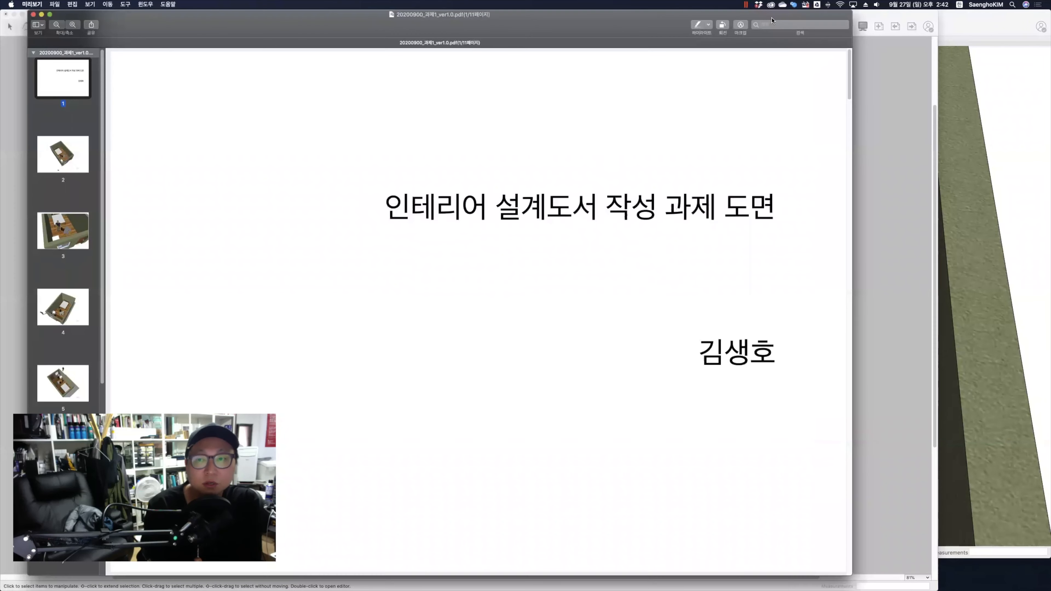
Examine the exported PDF page by page, from the cover through the 조감도 views to the last elevation page
left_click_drag(773, 20, 978, 20)
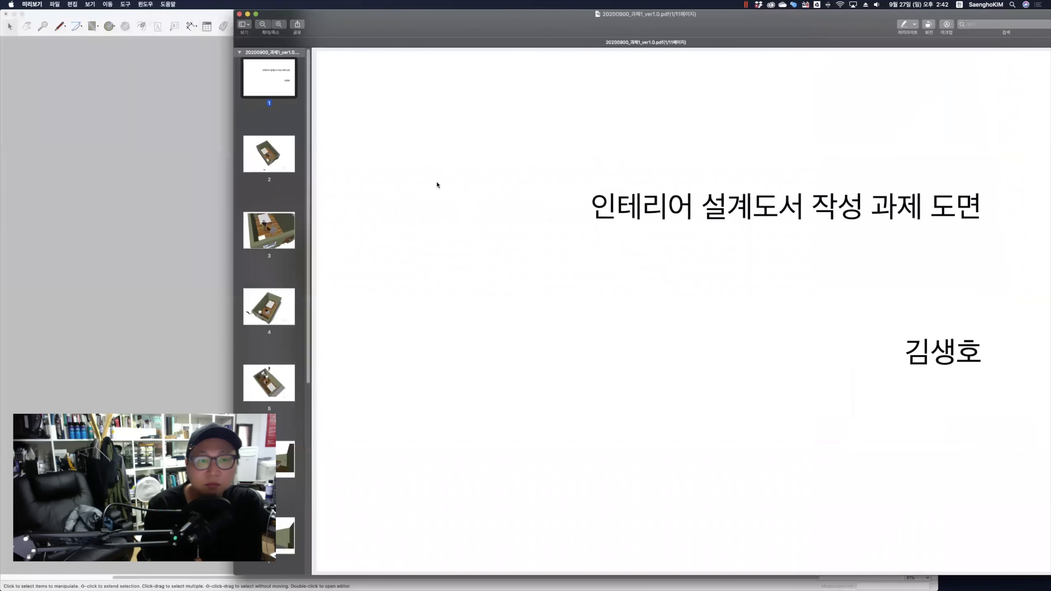
left_click(278, 164)
left_click(271, 248)
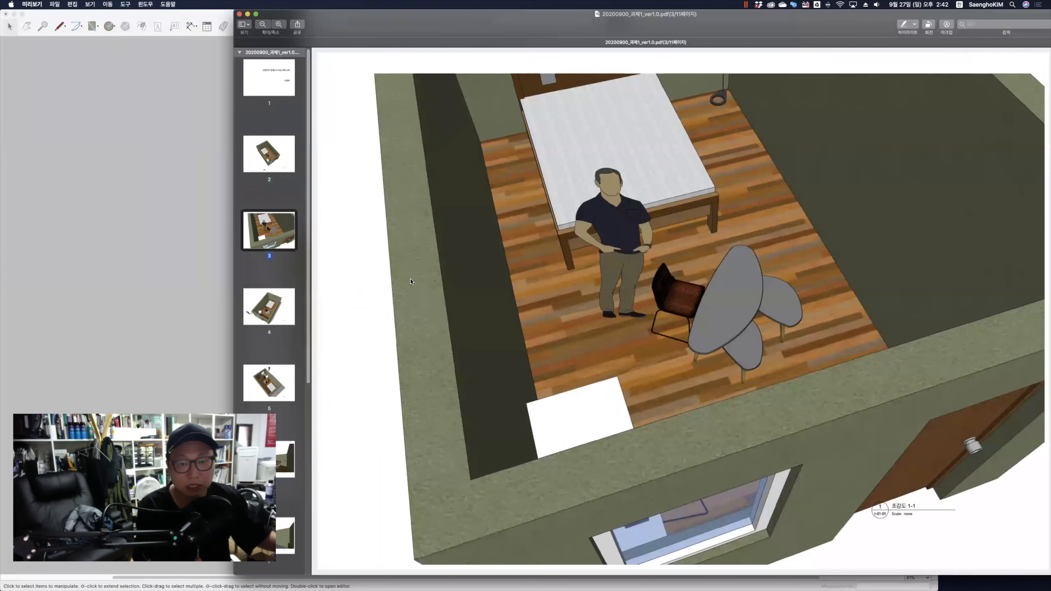
scroll(411, 282, "down", 5)
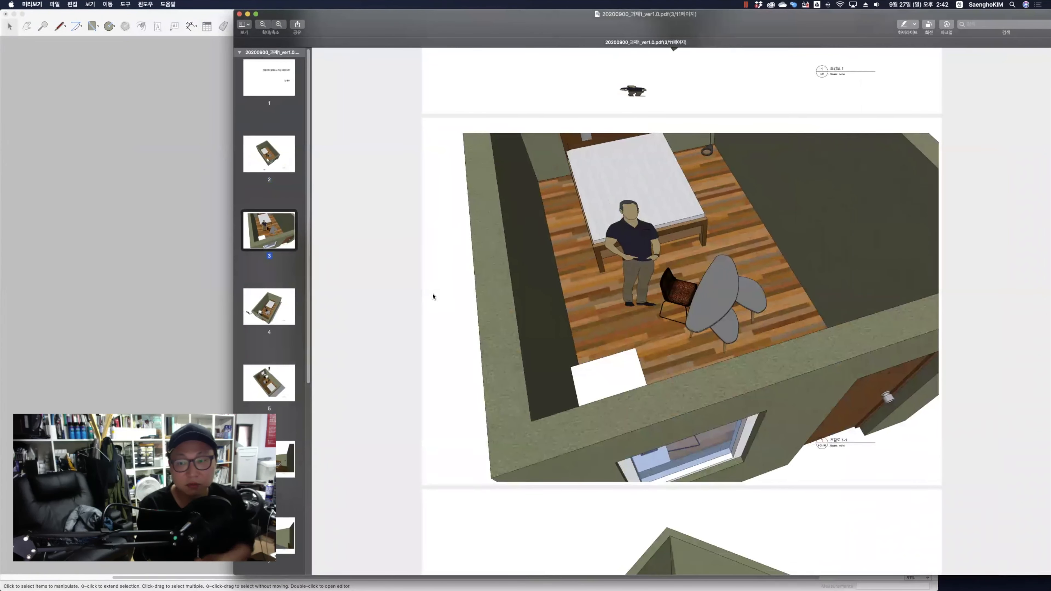
scroll(433, 297, "down", 10)
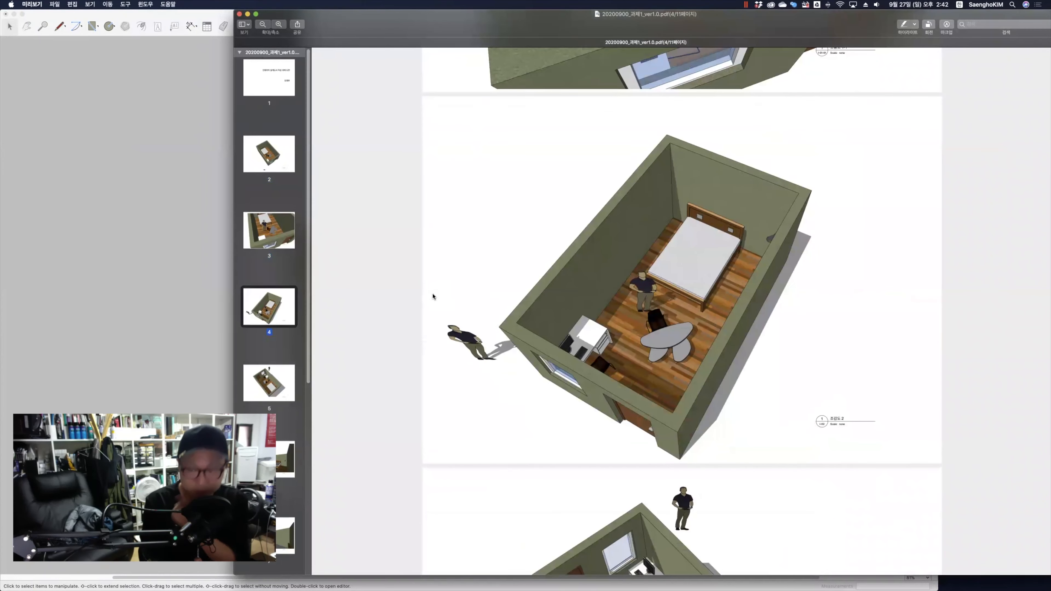
scroll(433, 296, "down", 10)
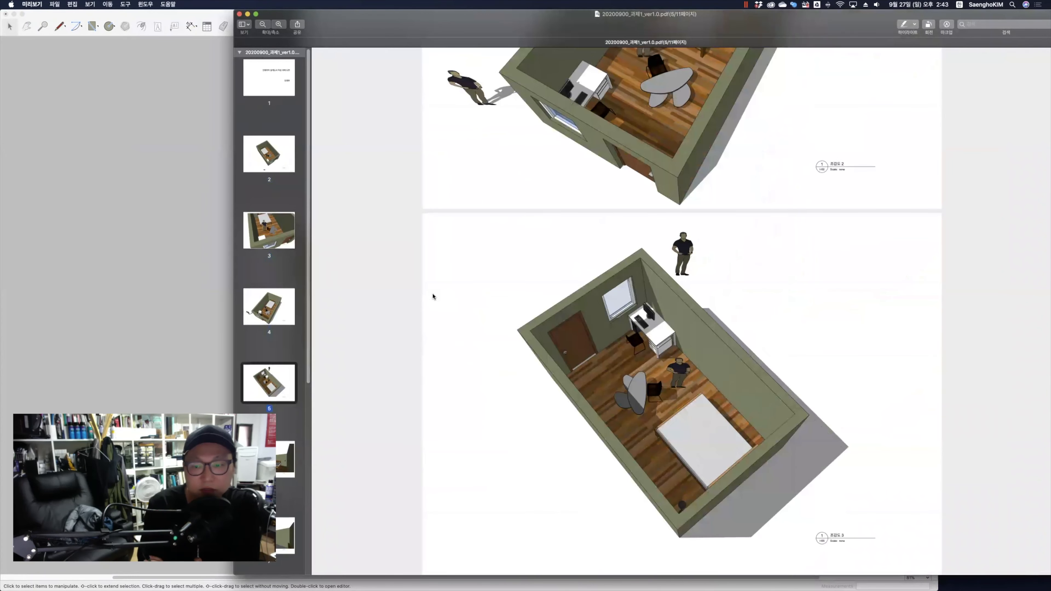
scroll(433, 297, "down", 10)
scroll(433, 297, "down", 20)
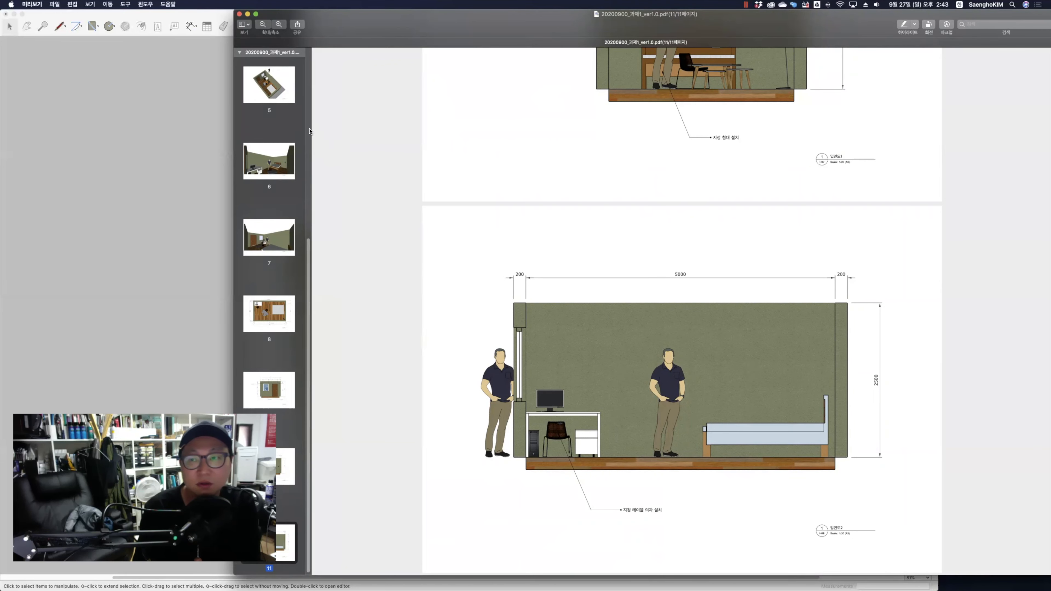
Review the PDF pages in reverse, from the last elevation through the floor plan and perspective views back to the cover
scroll(377, 183, "up", 20)
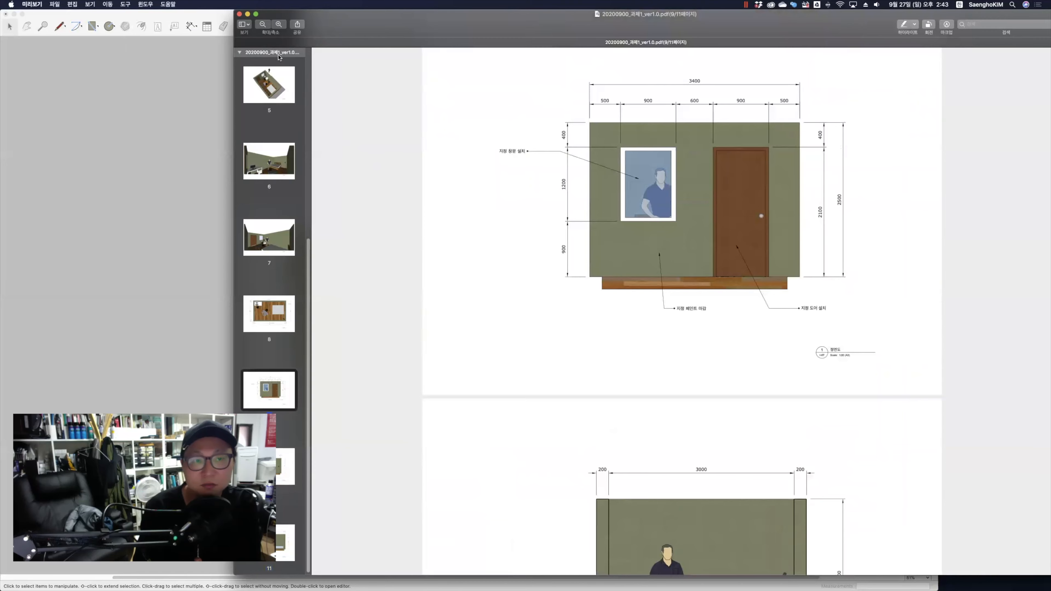
scroll(507, 265, "up", 8)
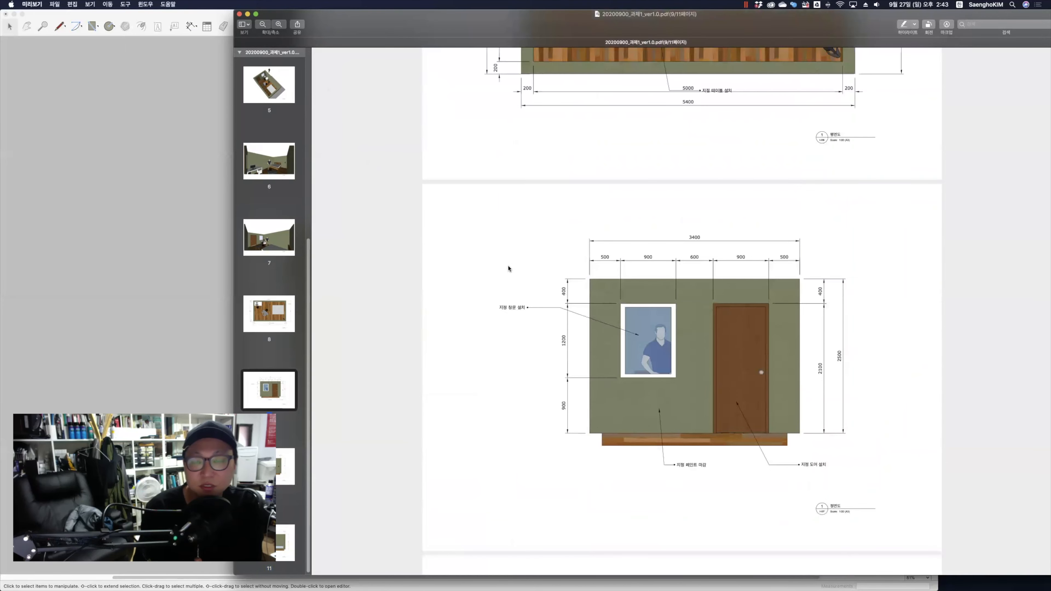
scroll(503, 266, "up", 10)
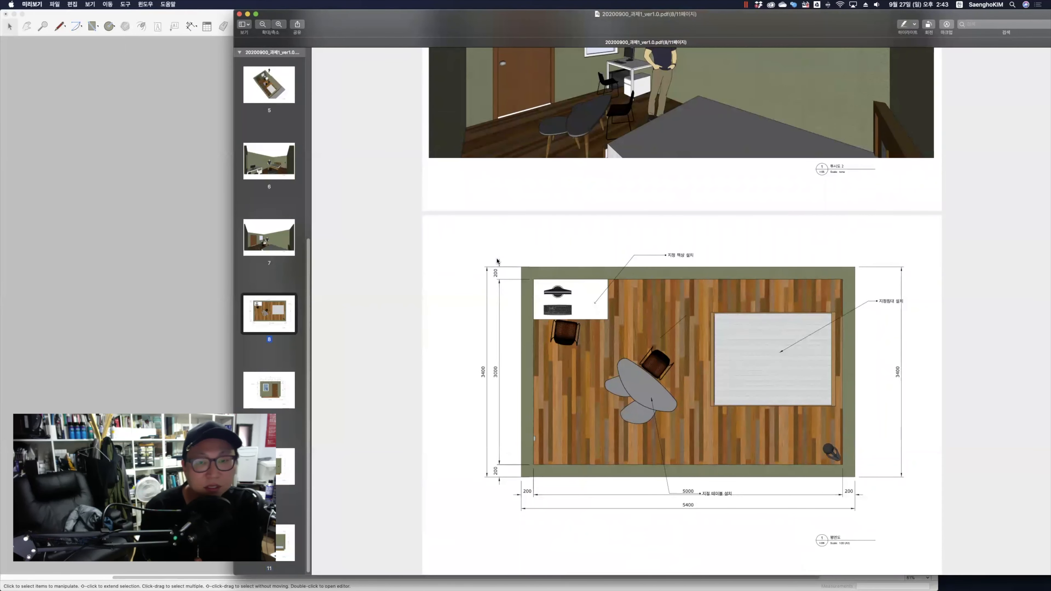
scroll(497, 261, "up", 3)
scroll(497, 261, "up", 3)
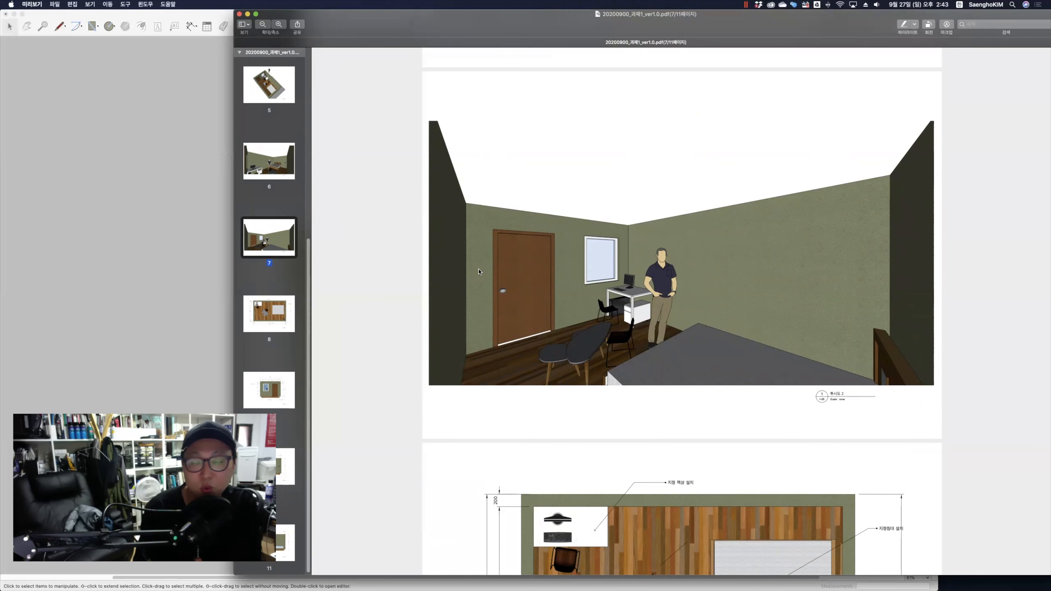
scroll(478, 272, "up", 15)
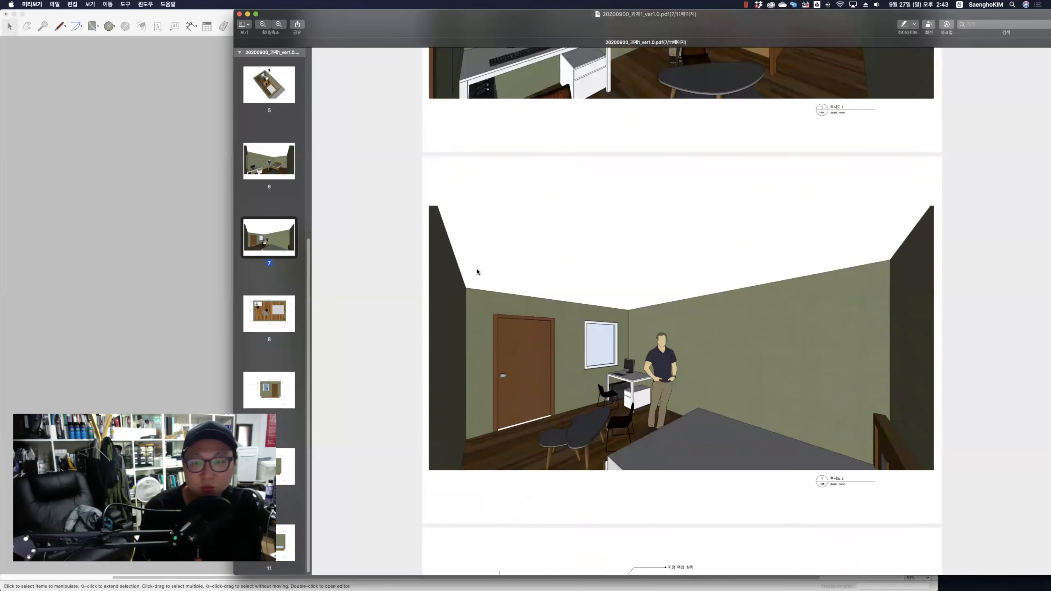
scroll(477, 271, "up", 15)
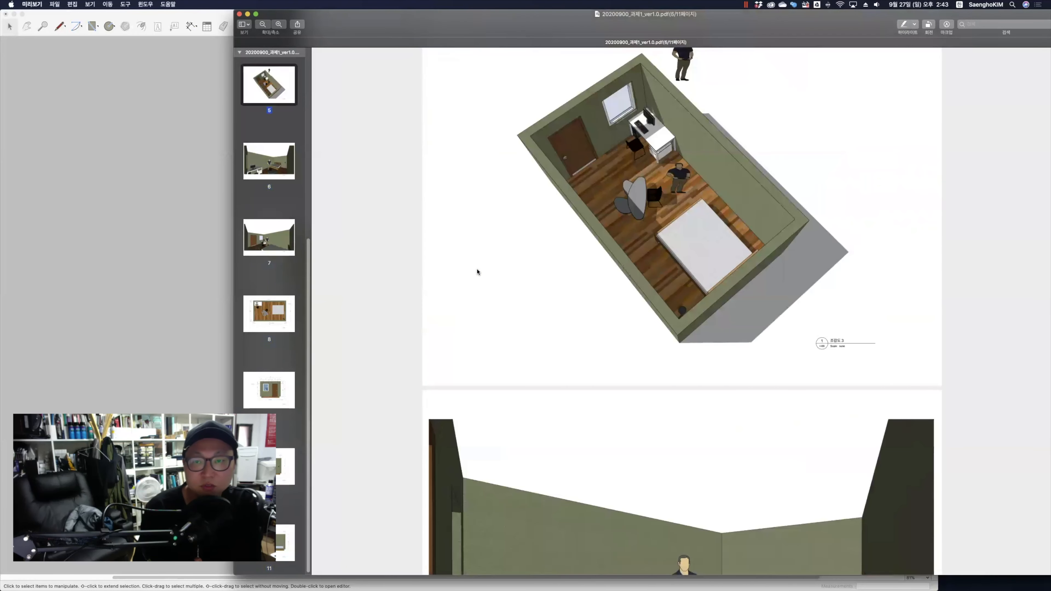
scroll(477, 272, "up", 2)
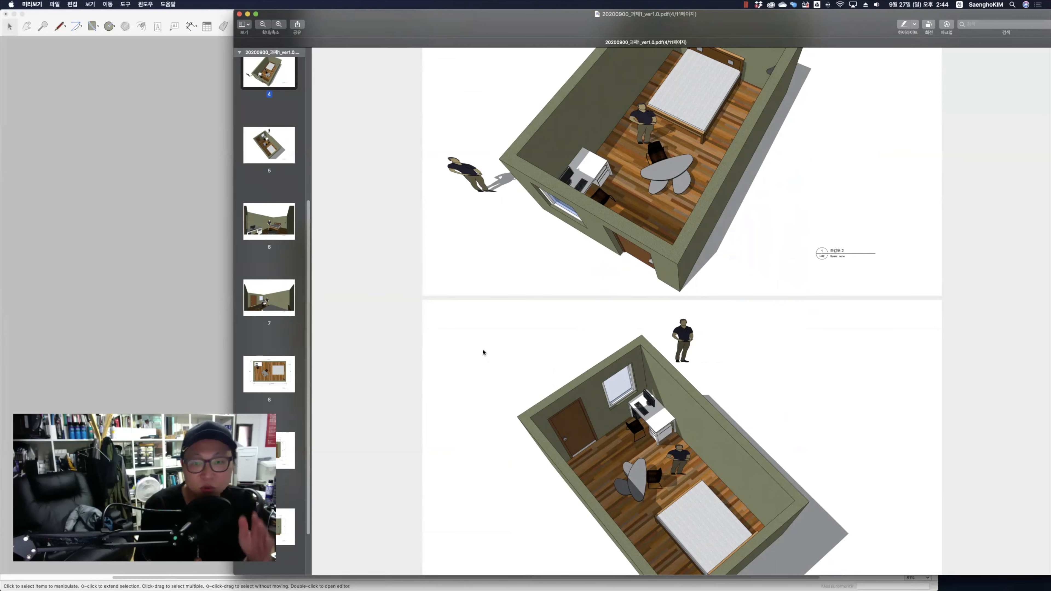
scroll(483, 353, "up", 5)
scroll(483, 352, "up", 20)
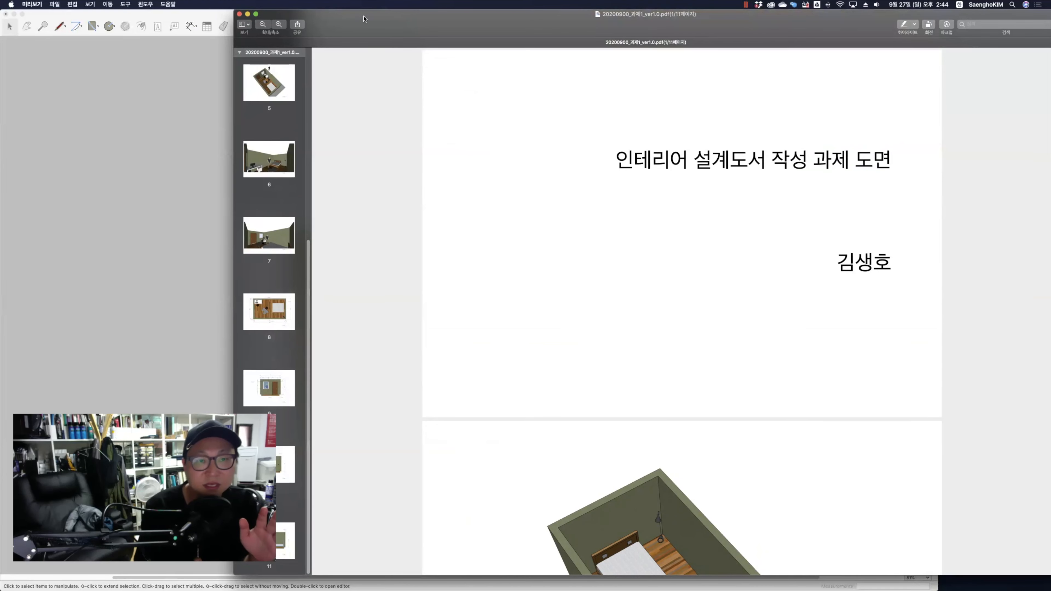
Go through the PDF again from the cover, checking the dimensions and notes on the floor plan and elevation pages
left_click_drag(364, 19, 412, 18)
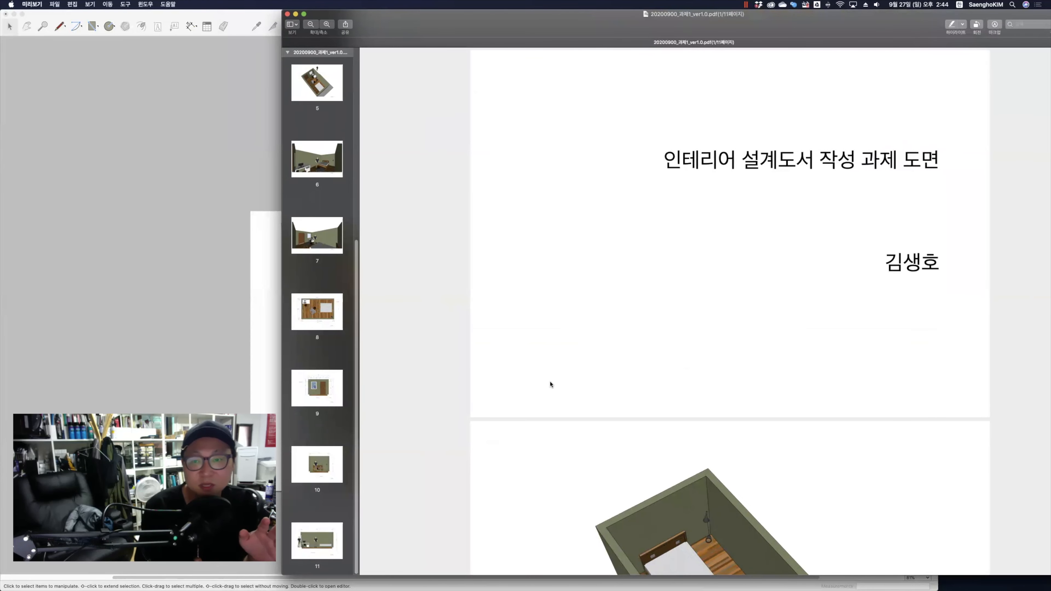
scroll(551, 384, "down", 10)
scroll(551, 383, "down", 20)
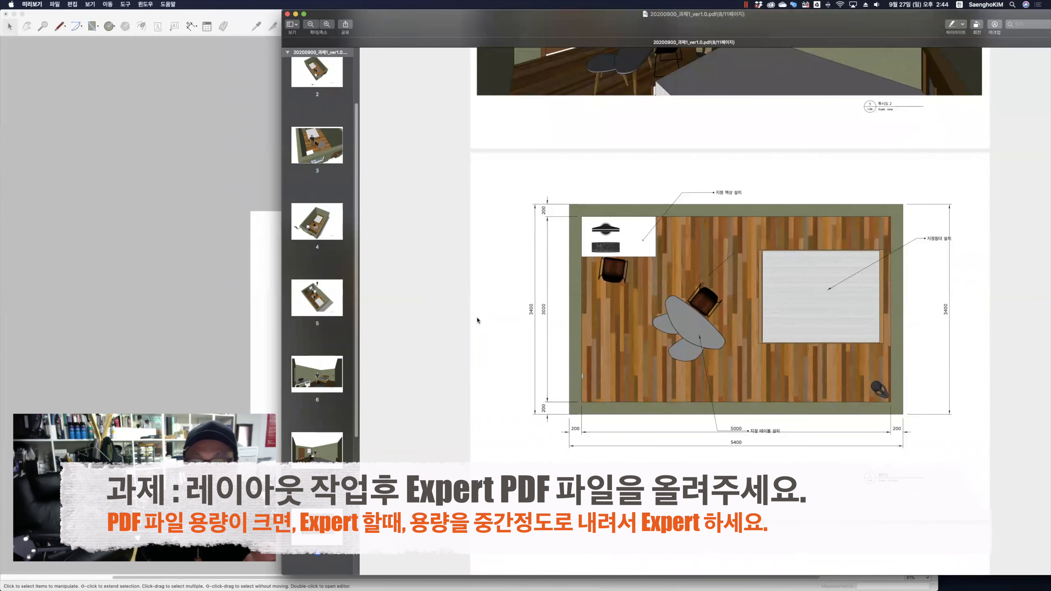
scroll(527, 348, "down", 5)
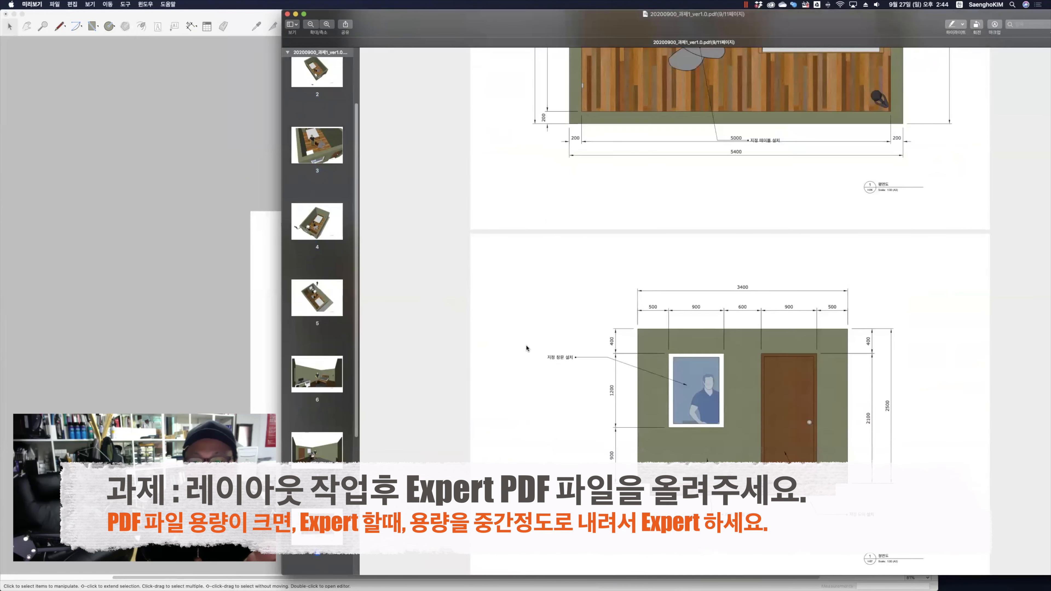
scroll(513, 359, "down", 5)
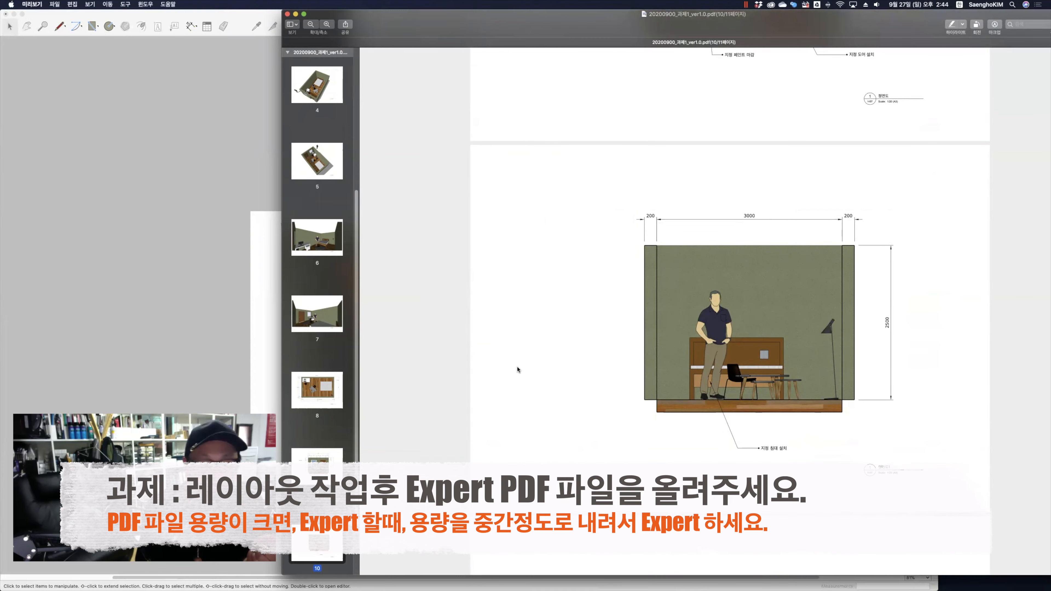